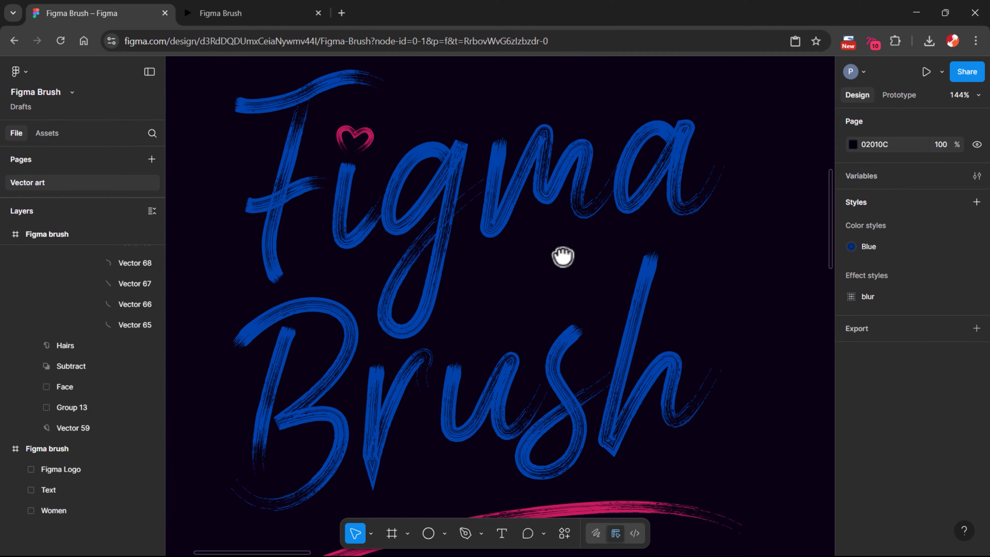
Examine the lettering and portrait artwork up close, checking the portrait's strokes in outline mode.
left_click_drag(765, 397, 330, 383)
left_click_drag(748, 264, 419, 419)
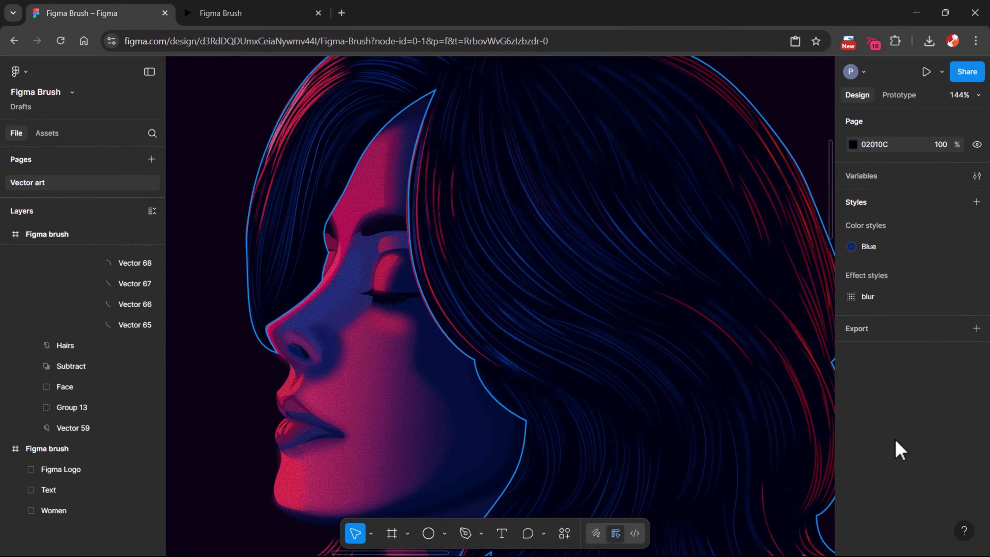
key("ctrl+y")
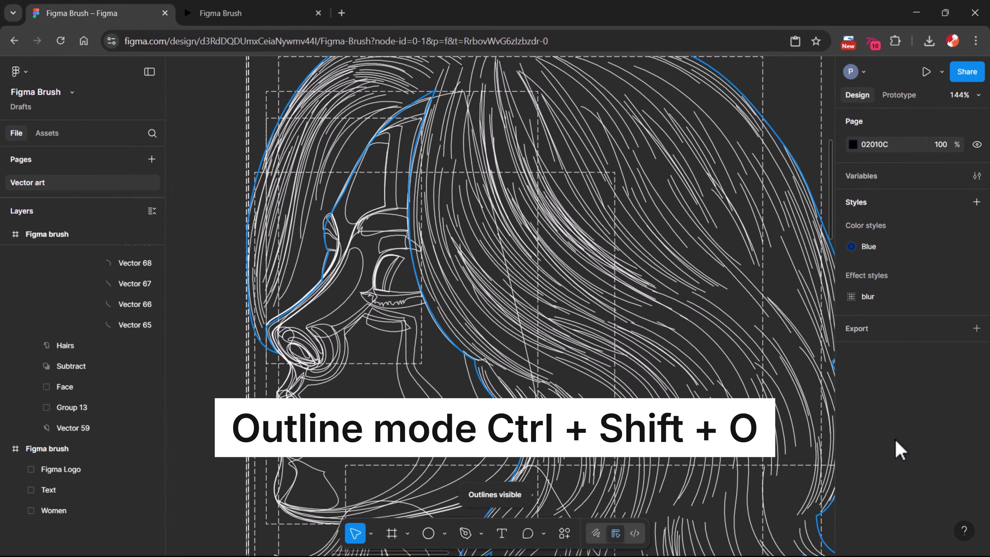
key("ctrl+shift+o")
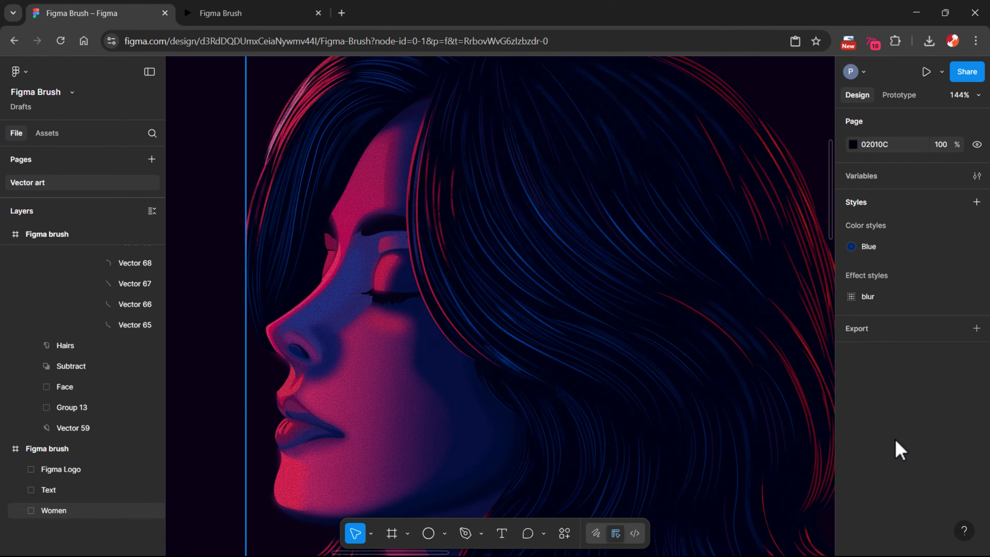
scroll(372, 458, "up", 5)
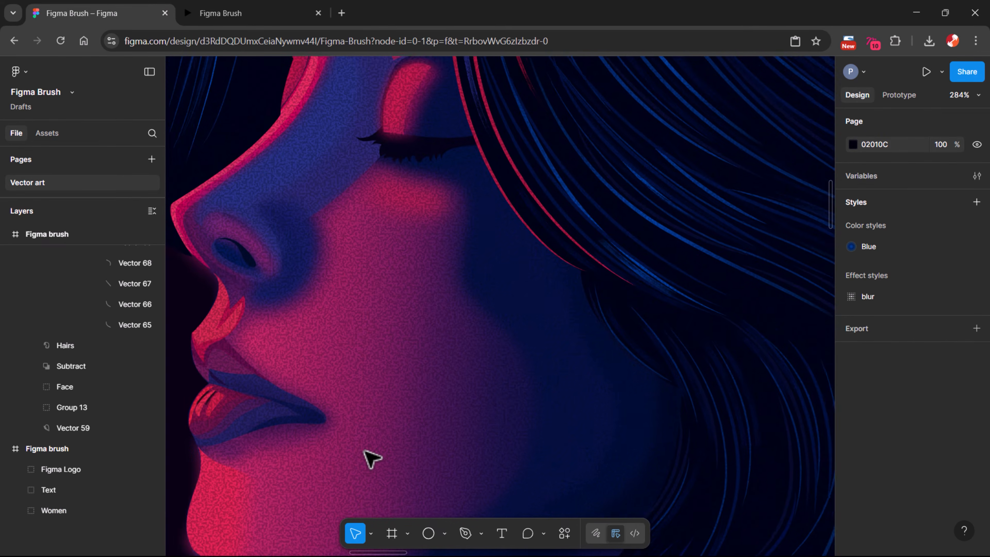
left_click_drag(608, 177, 471, 412)
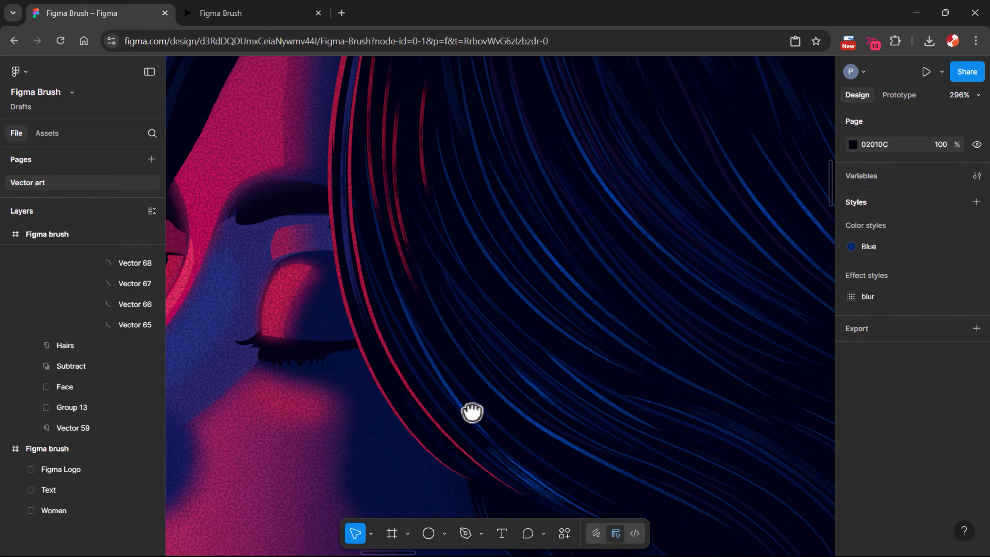
left_click_drag(670, 168, 523, 337)
scroll(557, 352, "down", 10)
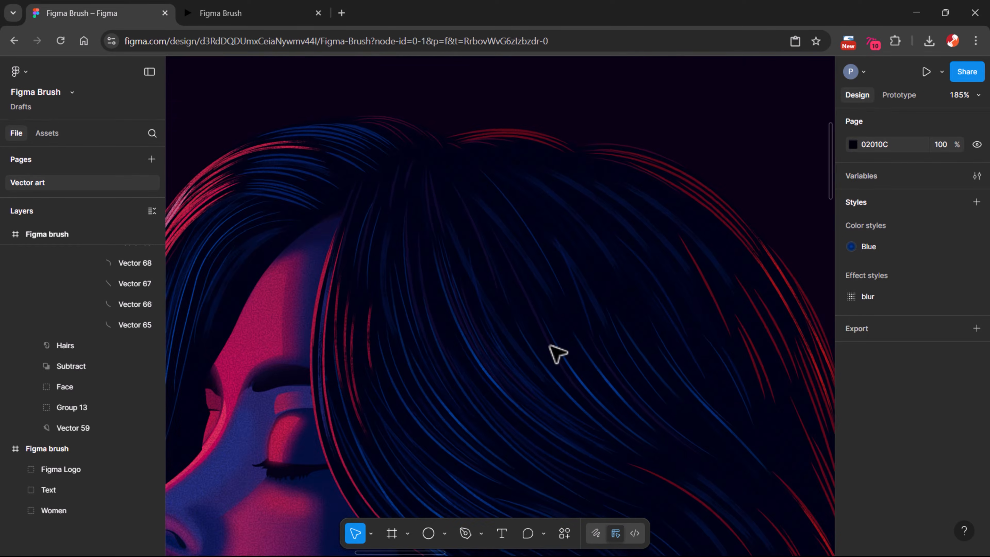
mouse_move(358, 371)
left_mouse_down()
mouse_move(672, 243)
mouse_move(579, 142)
mouse_move(583, 84)
left_mouse_up()
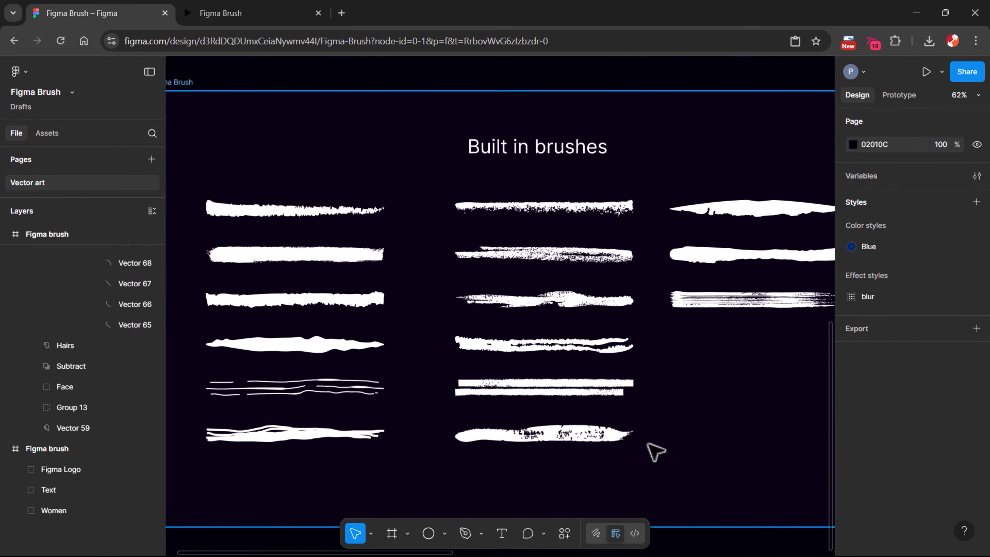
Switch the file to Draw mode.
scroll(654, 451, "up", 3)
mouse_move(736, 394)
left_mouse_down()
mouse_move(765, 402)
mouse_move(707, 411)
mouse_move(511, 407)
left_mouse_up()
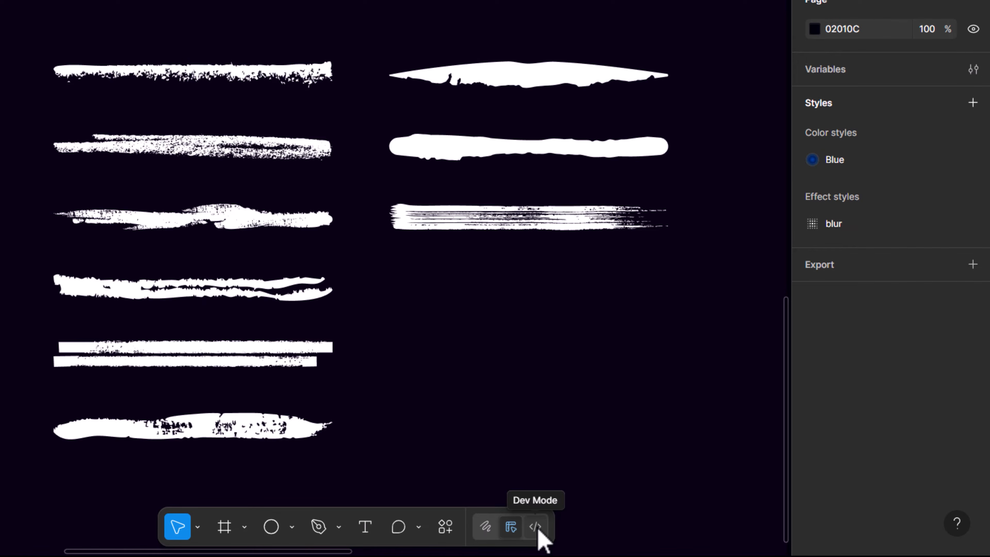
left_click(494, 531)
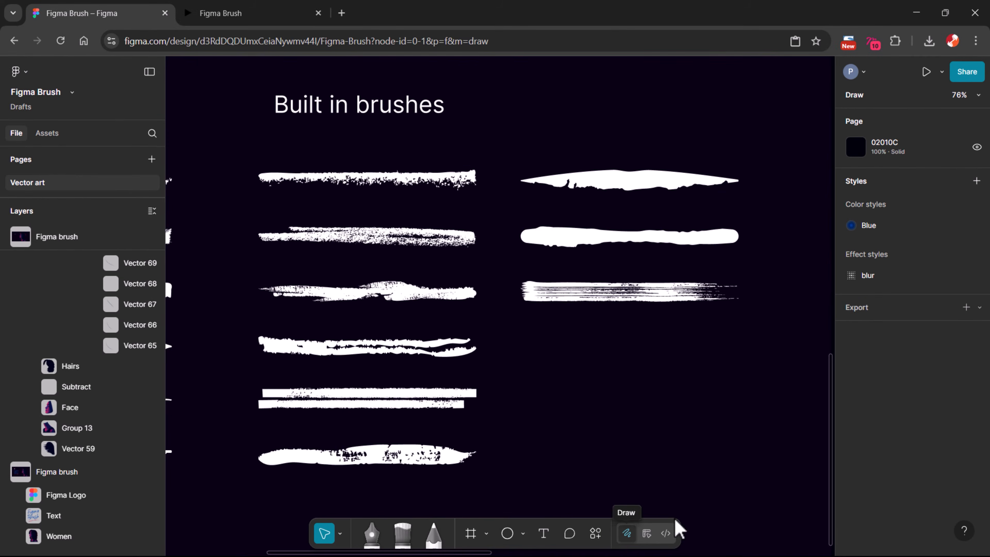
Draw an open S-shaped curve about 645 × 377 with the Pen tool on an empty canvas area.
left_click_drag(699, 431, 224, 457)
mouse_move(671, 269)
left_mouse_down()
mouse_move(437, 361)
mouse_move(611, 231)
left_mouse_up()
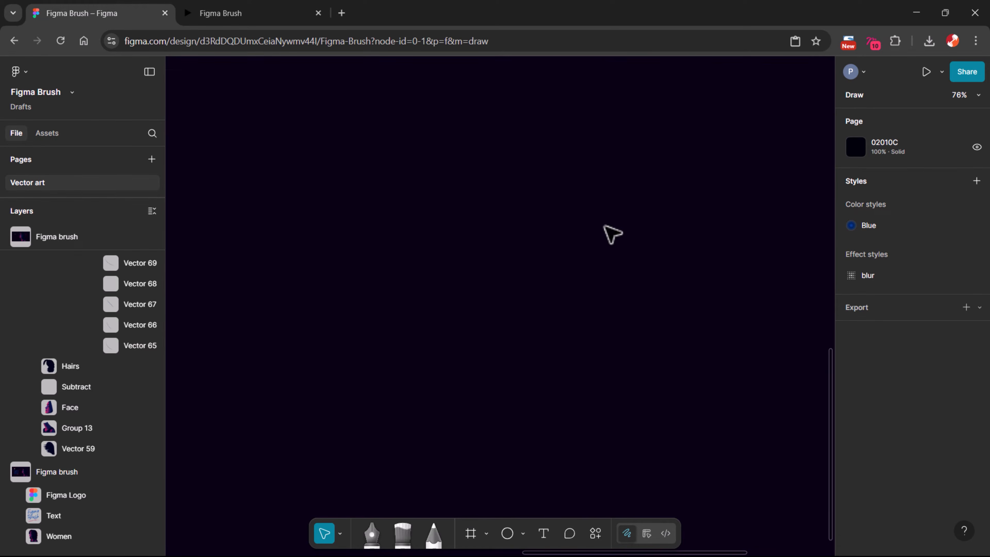
key("p")
left_click(313, 407)
left_click_drag(454, 338, 546, 359)
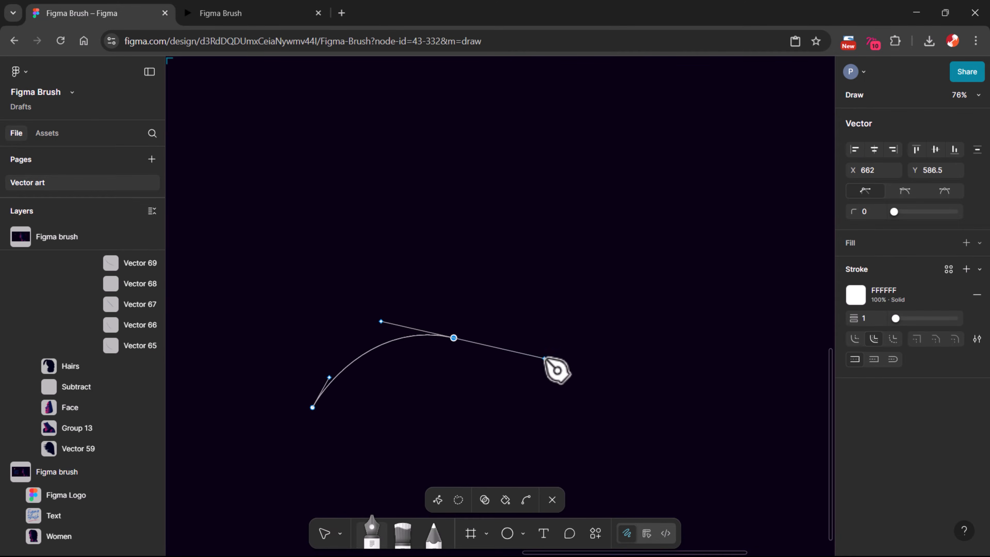
left_click_drag(630, 222, 637, 187)
key("Return")
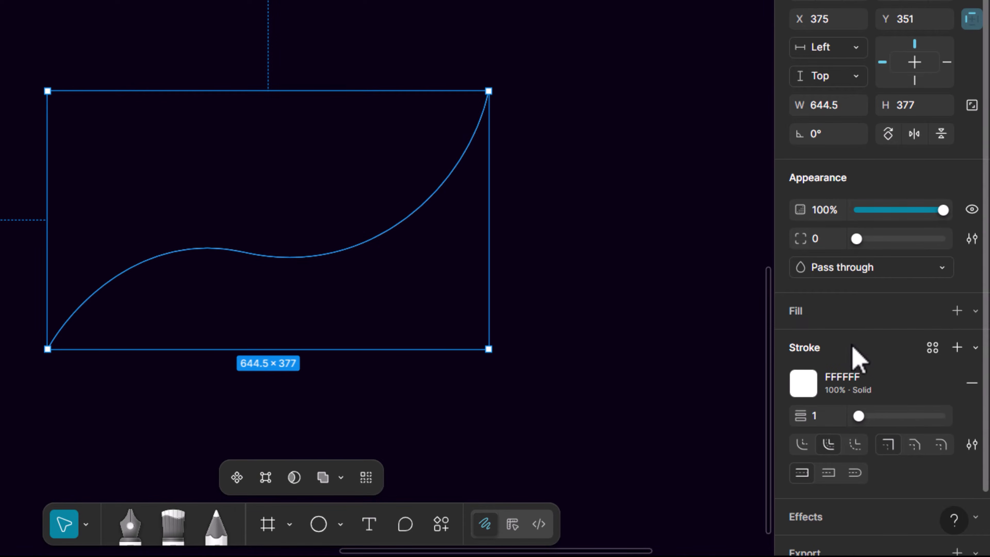
Turn the curve's stroke into a brush stroke using the custom Union brush at a weight of 26.
left_click(976, 347)
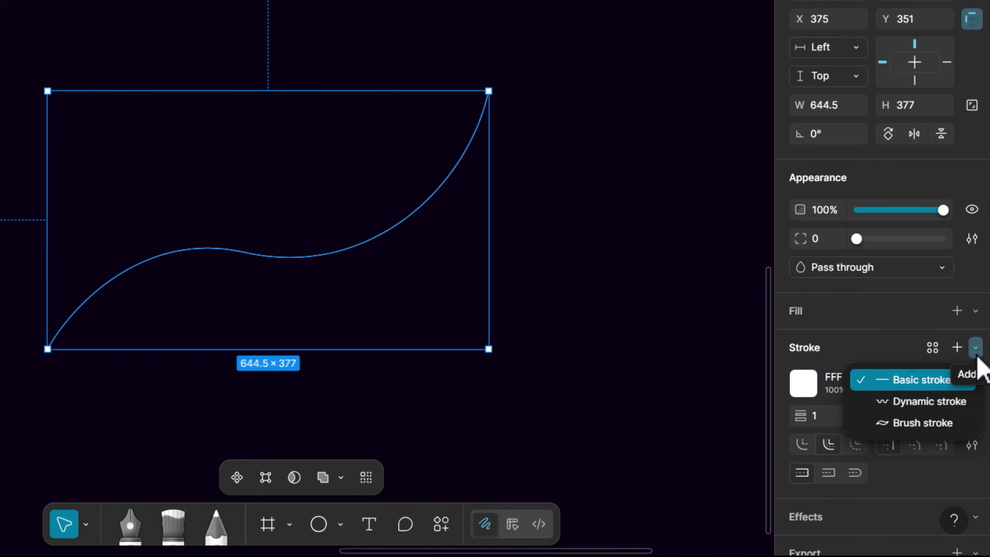
left_click(960, 425)
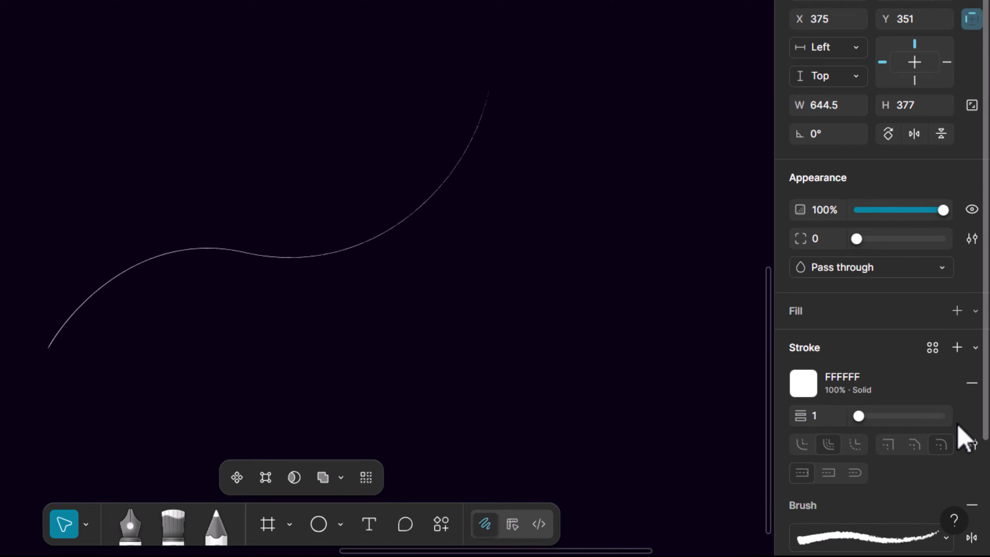
scroll(936, 436, "down", 3)
left_click(901, 422)
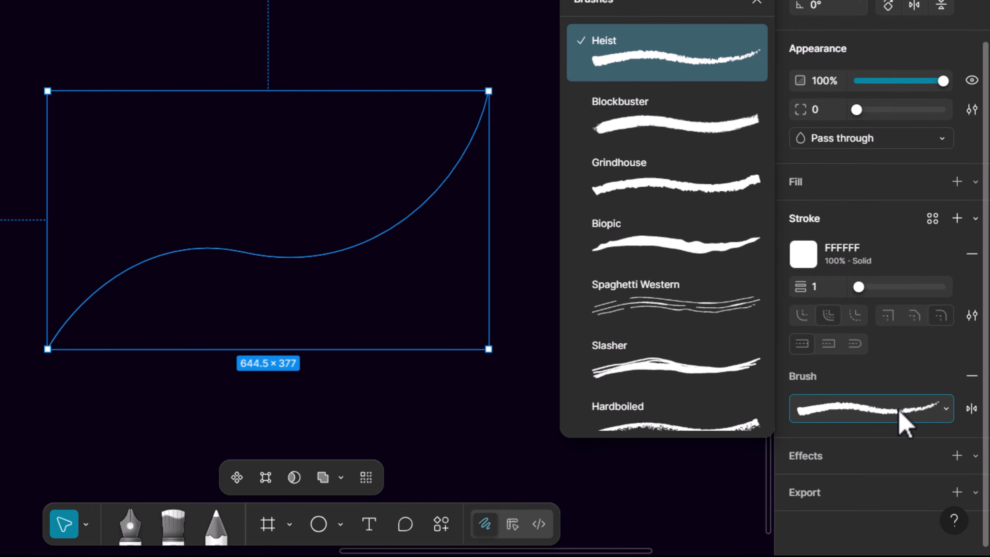
scroll(718, 245, "down", 5)
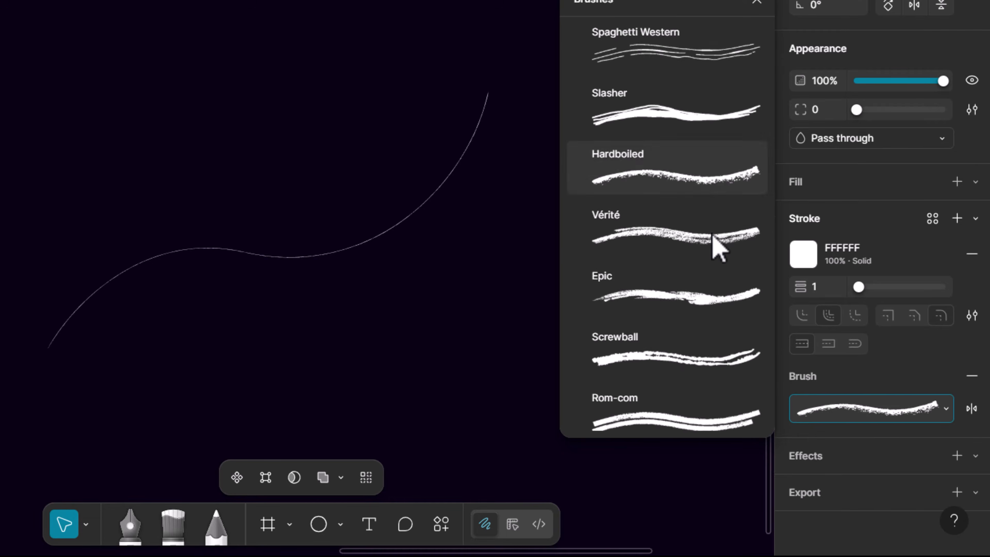
scroll(720, 249, "down", 7)
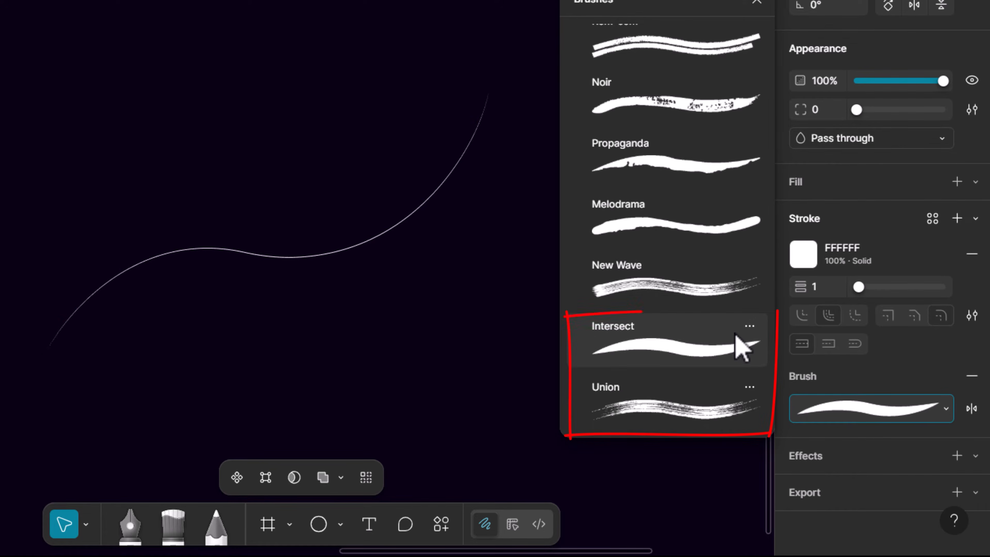
left_click(743, 347)
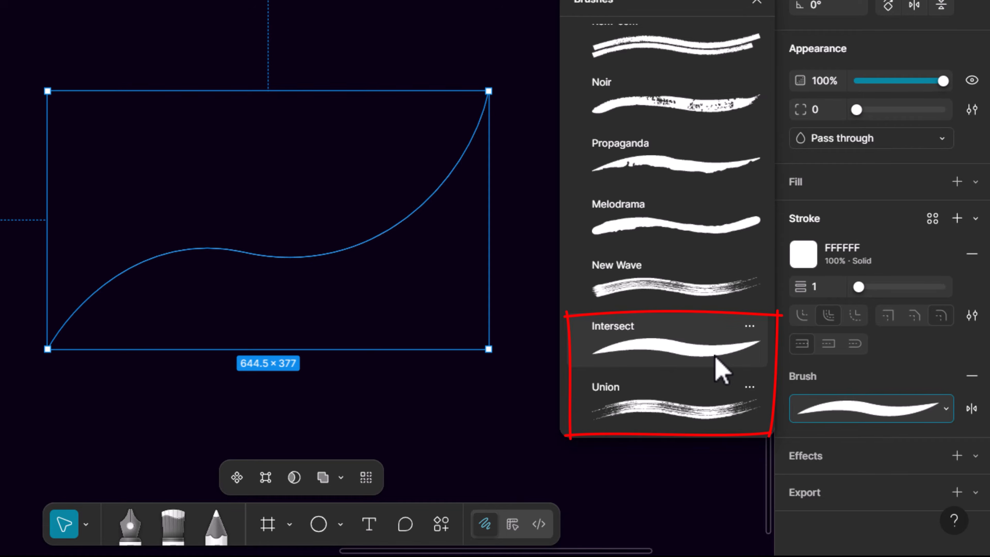
left_click(722, 412)
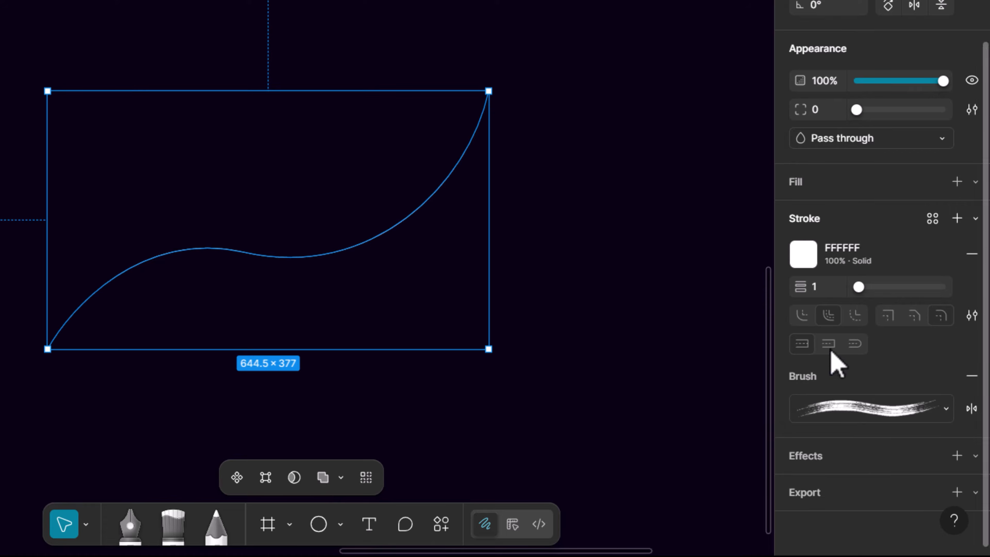
left_click_drag(859, 287, 885, 287)
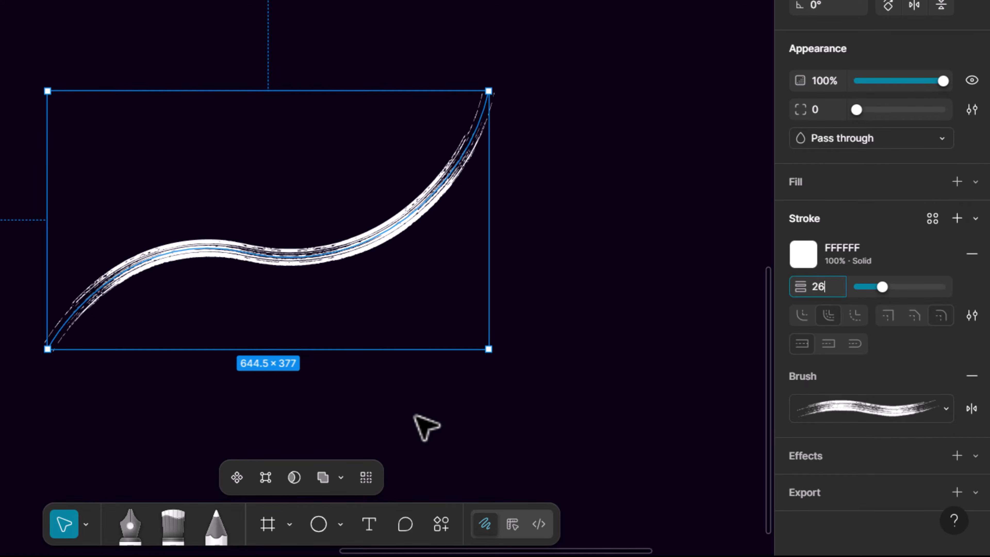
key("Escape")
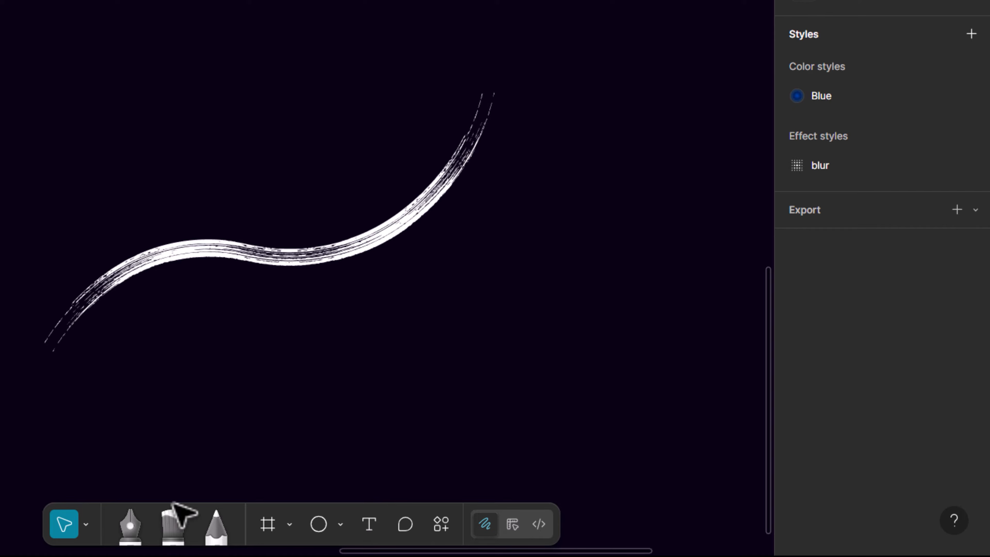
Paint a long freehand curve beneath the existing stroke with the Brush tool at size 16.
left_click(175, 525)
mouse_move(212, 403)
left_mouse_down()
mouse_move(262, 355)
mouse_move(401, 352)
mouse_move(600, 263)
mouse_move(649, 103)
mouse_move(631, 45)
left_mouse_up()
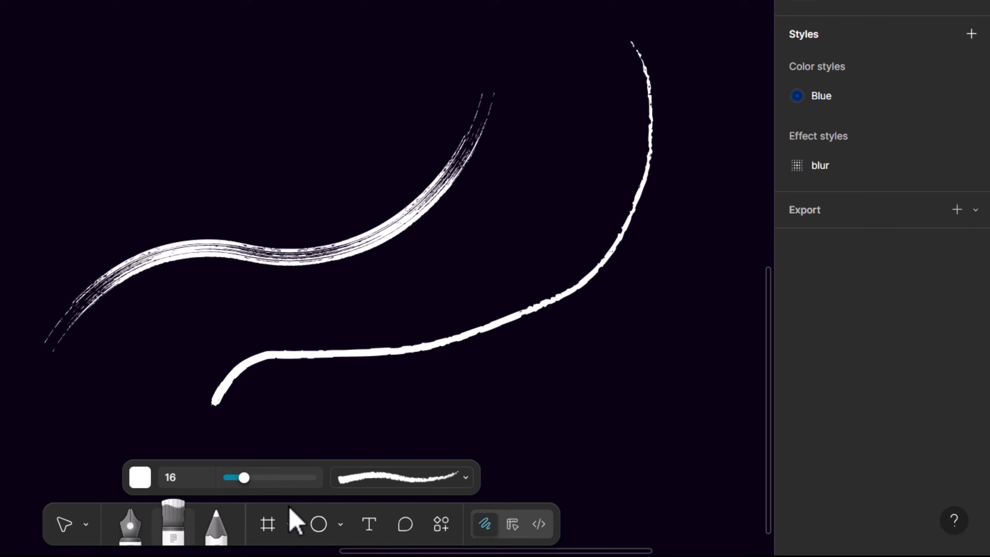
Delete both the pen curve and the freehand brush stroke.
left_click(73, 524)
left_click(328, 355)
left_click_drag(115, 68, 608, 377)
key("Delete")
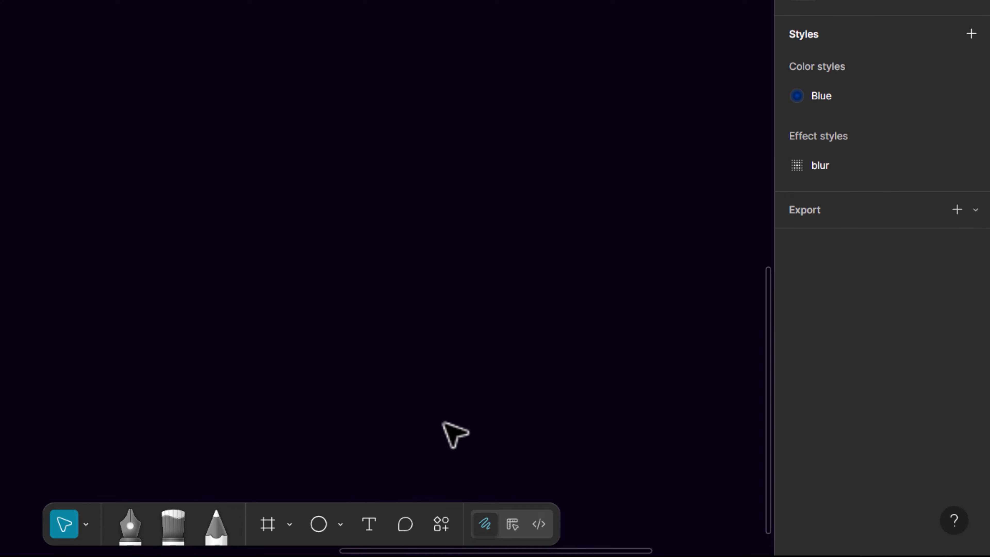
Draw a wide ellipse about 673 × 119 and duplicate it straight down so the two partly overlap.
left_click(320, 525)
mouse_move(126, 74)
left_mouse_down()
mouse_move(515, 155)
mouse_move(579, 152)
left_mouse_up()
left_click_drag(479, 117, 478, 152)
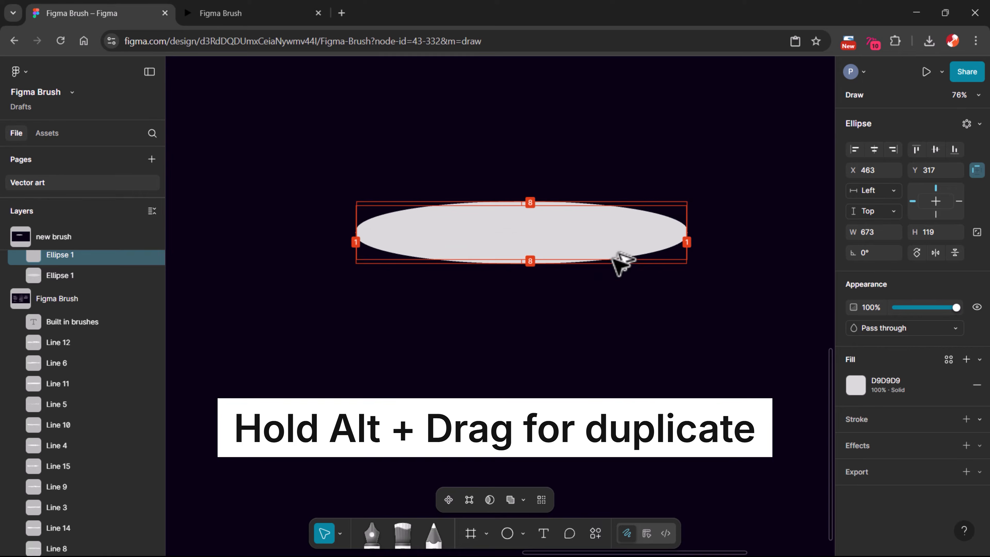
left_click_drag(622, 264, 621, 270)
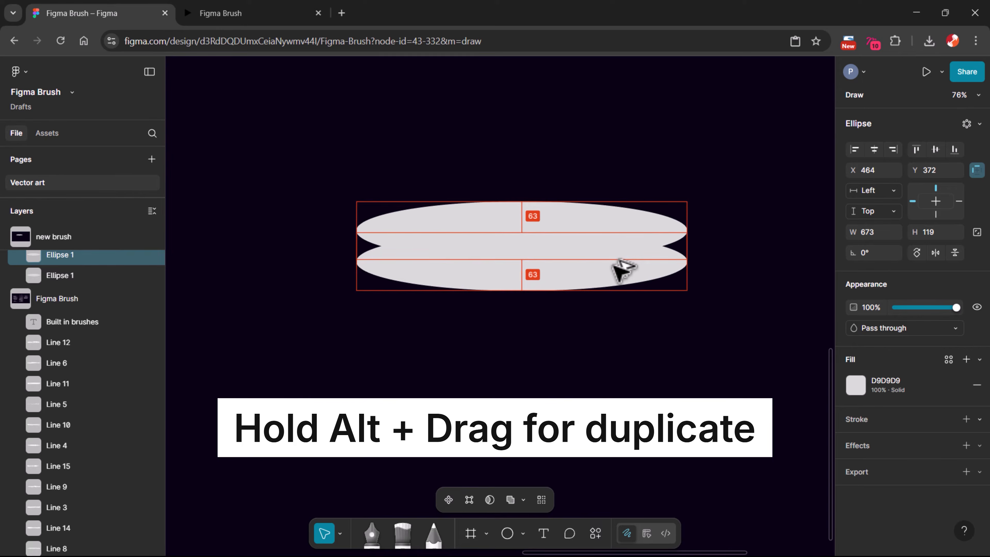
Combine the two overlapping ellipses into one pointed lens shape with the Intersect operation.
left_click(614, 221, "shift")
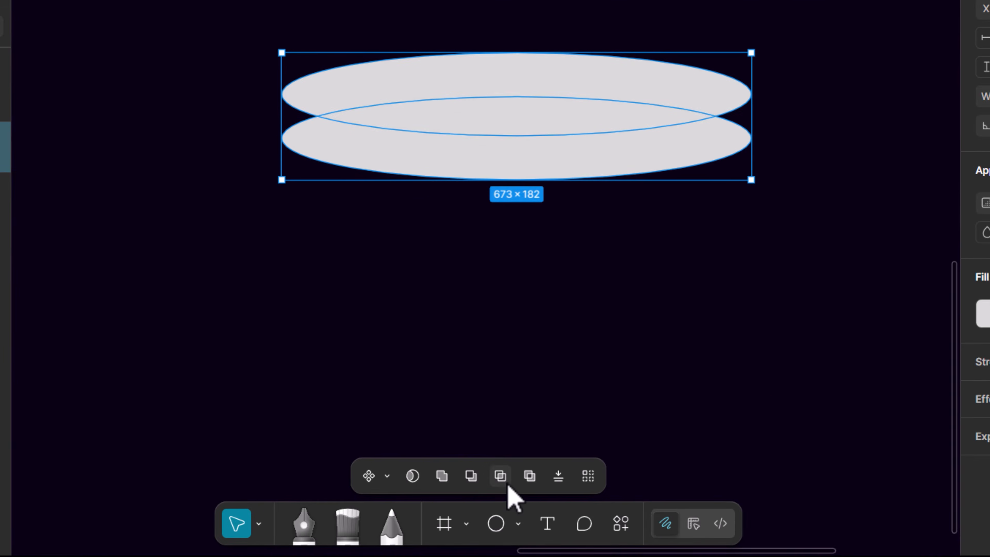
left_click(506, 483)
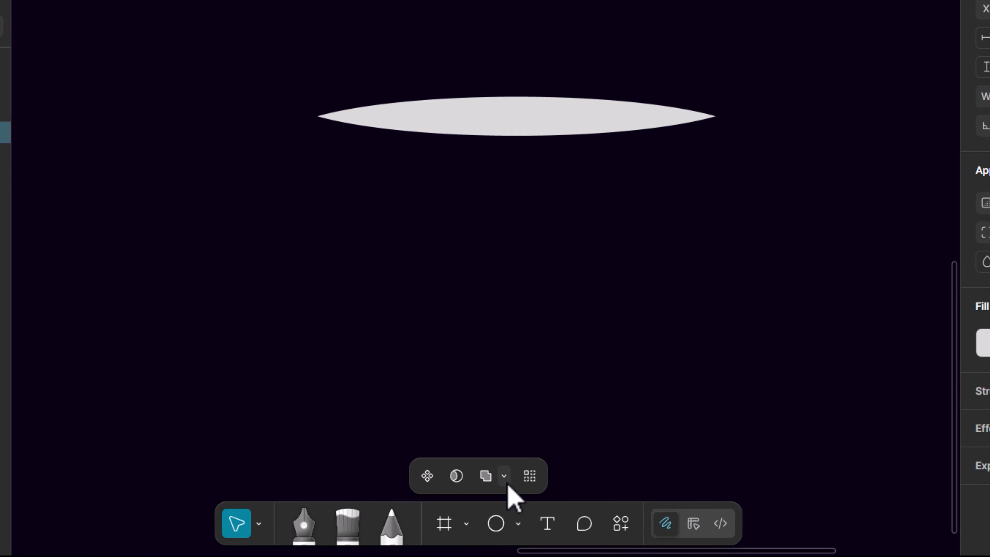
left_click_drag(588, 136, 579, 126)
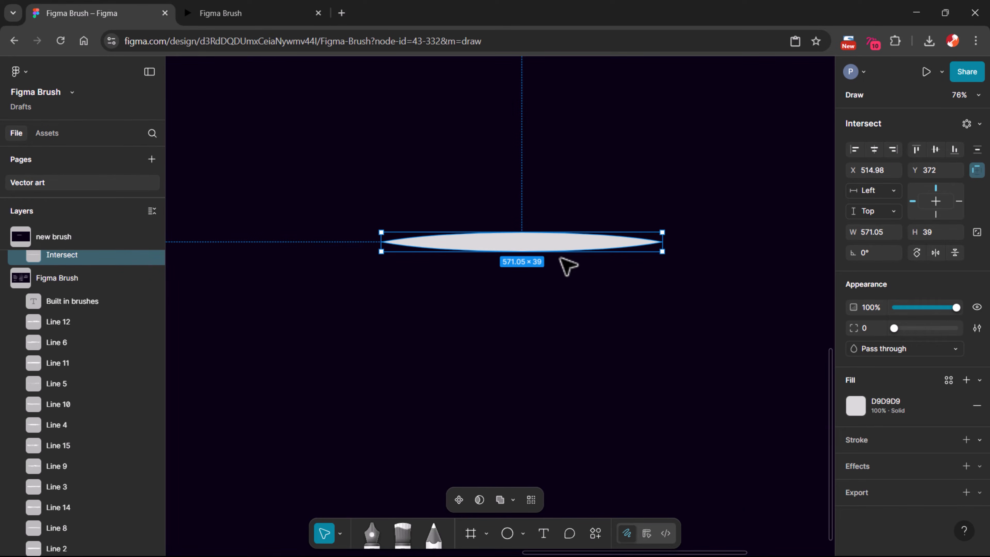
Examine the commands available for the intersected shape and the sublayers nested inside it.
left_click(561, 269)
right_click(546, 247)
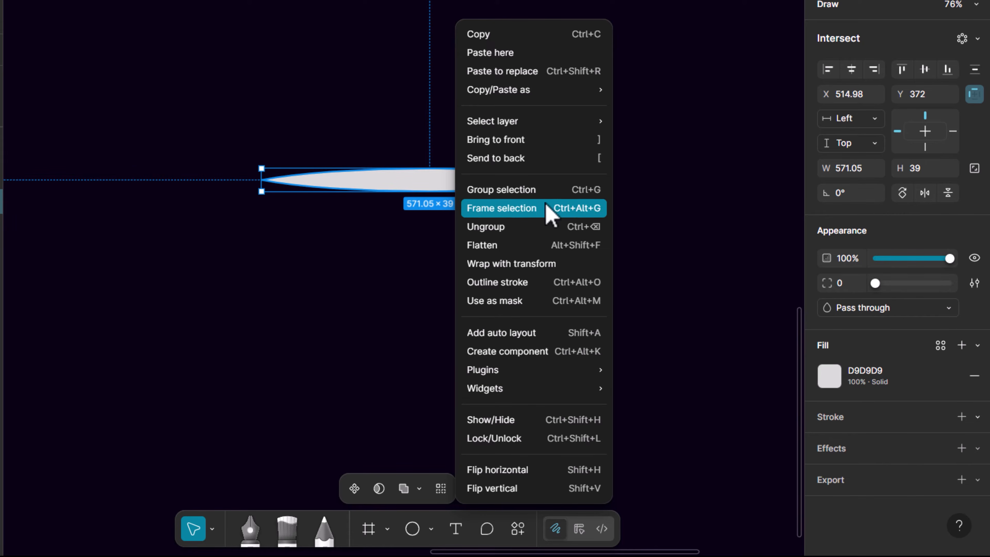
mouse_move(544, 90)
mouse_move(569, 395)
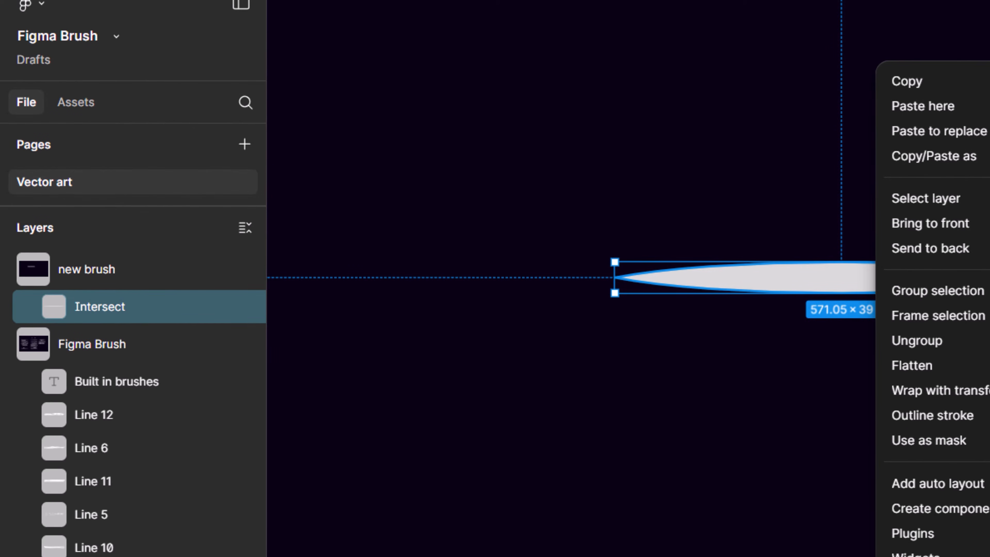
left_click(34, 307)
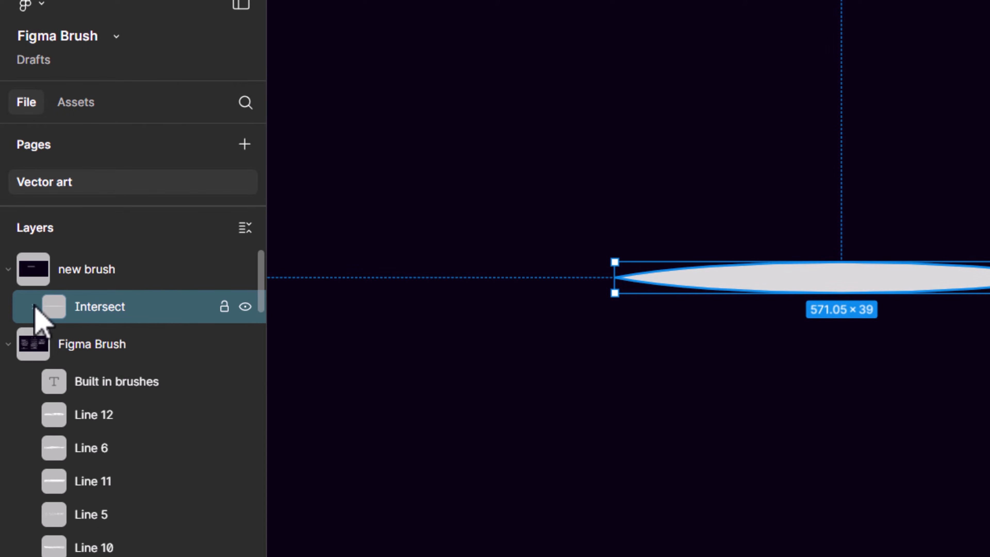
left_click(32, 309)
left_click(33, 307)
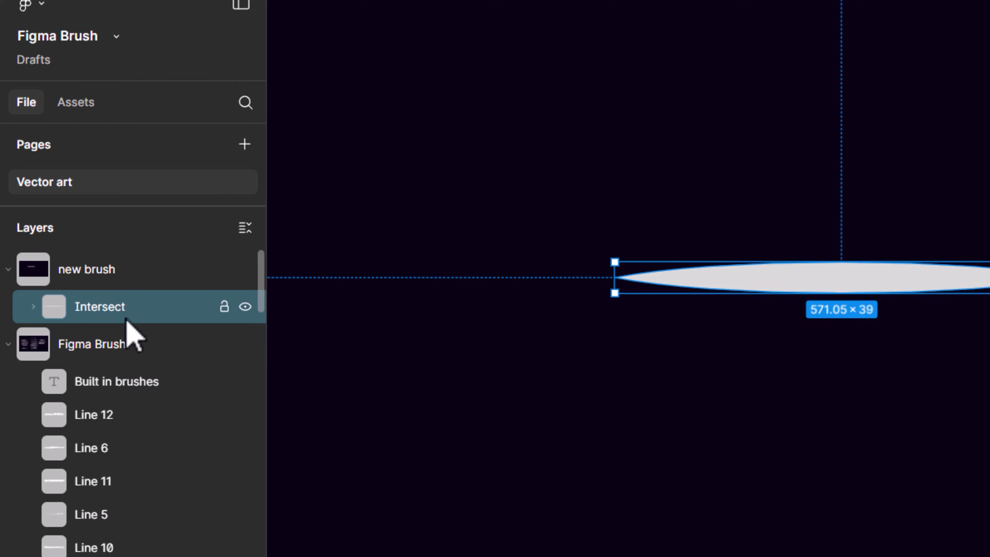
Flatten the intersected lens shape into a single vector.
left_click(471, 484)
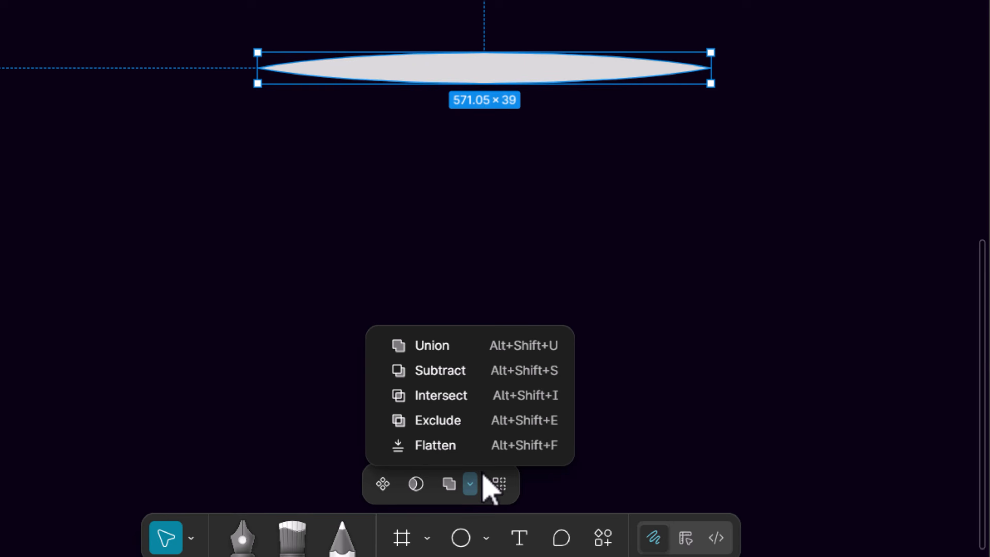
left_click(498, 448)
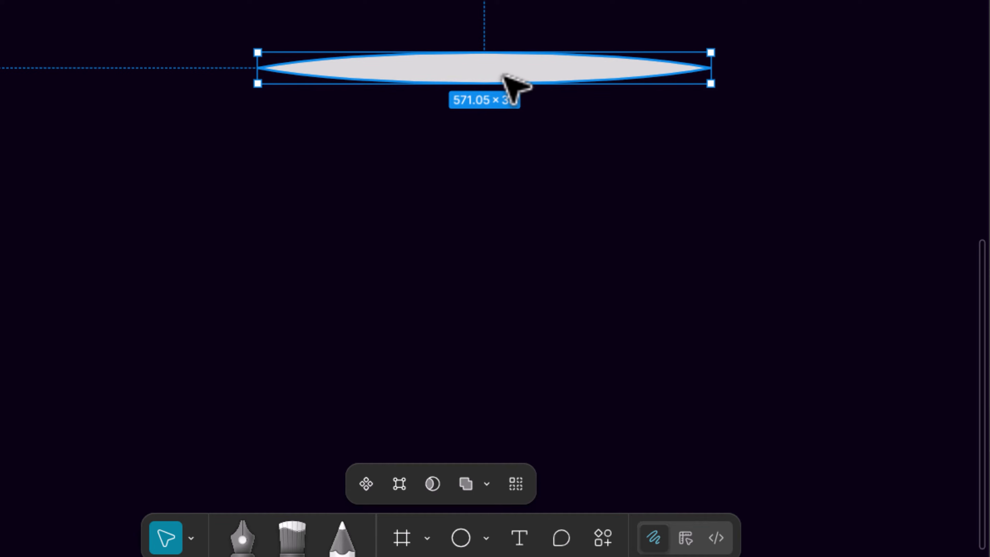
left_click(487, 484)
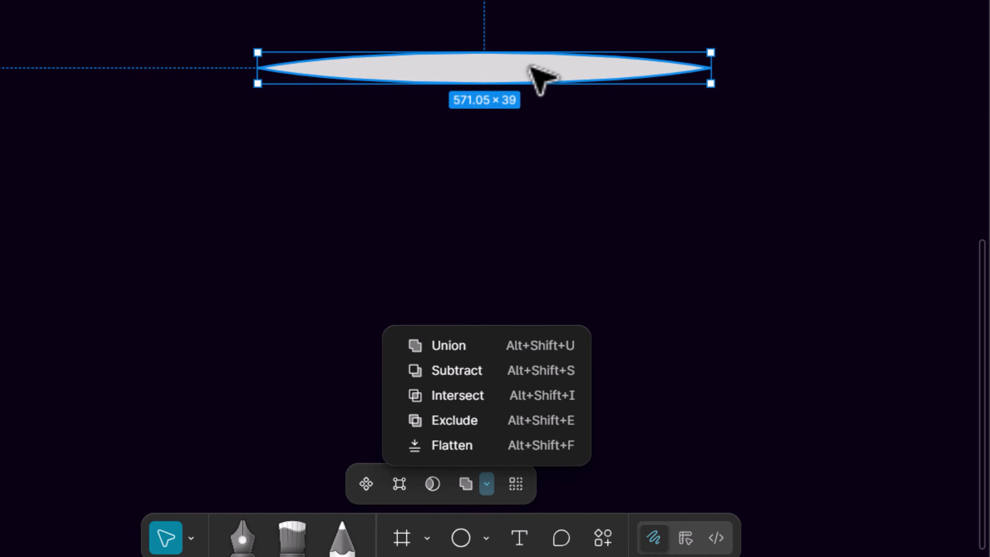
Create a stretch brush from the flattened lens shape and delete the shape from the canvas.
left_click(530, 67)
right_click(534, 72)
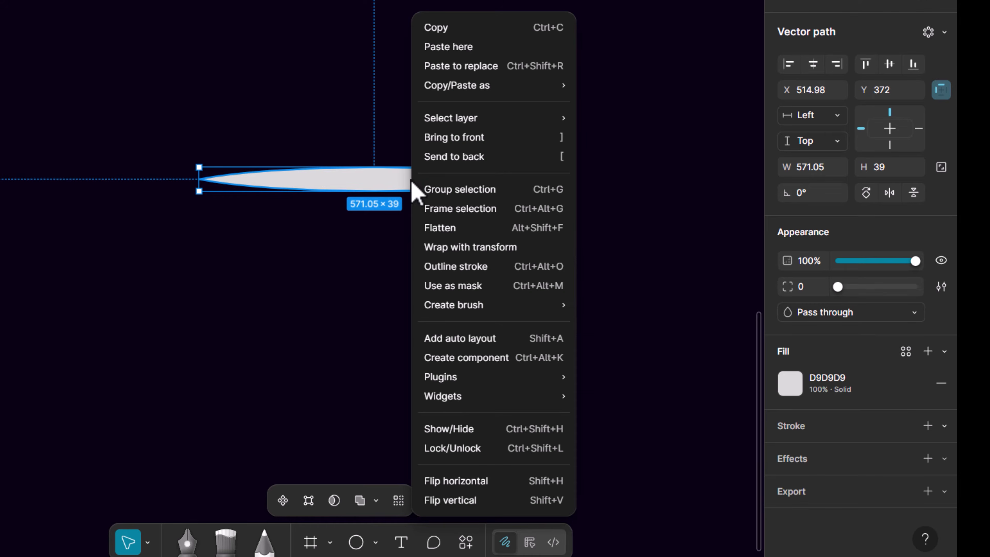
mouse_move(526, 305)
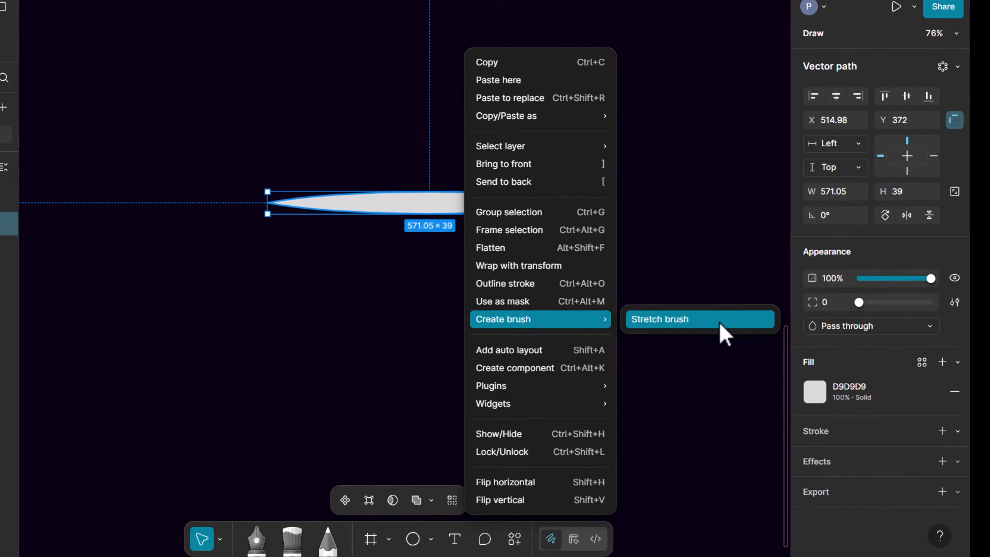
left_click(659, 318)
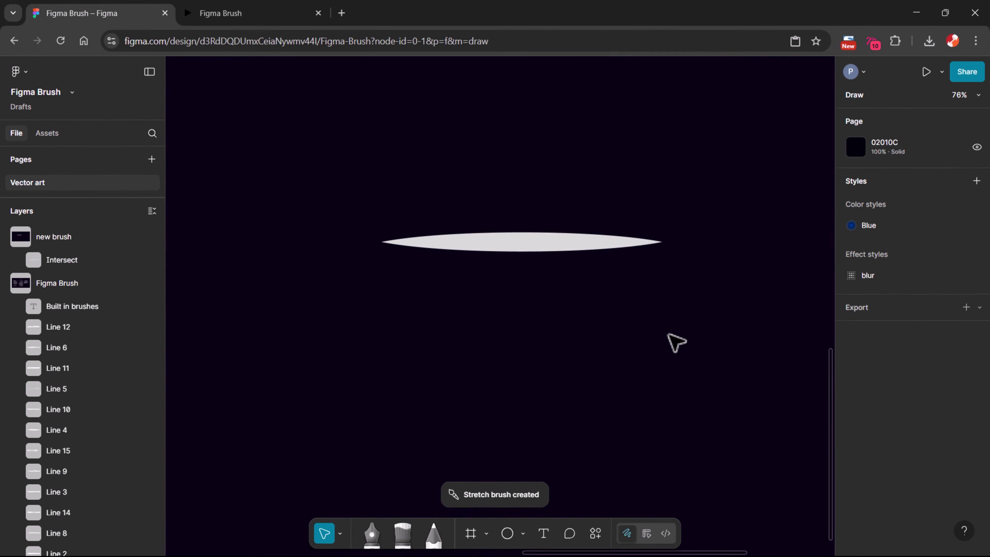
left_click(576, 245)
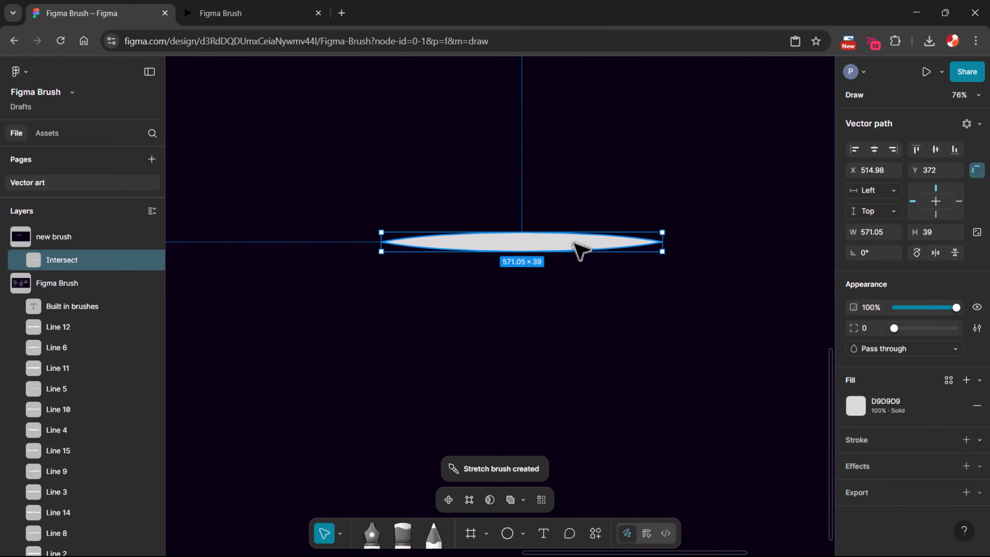
key("Delete")
Draw a rising S-shaped curve about 658.5 × 344.5 on the empty canvas with the Pen tool.
left_click(372, 534)
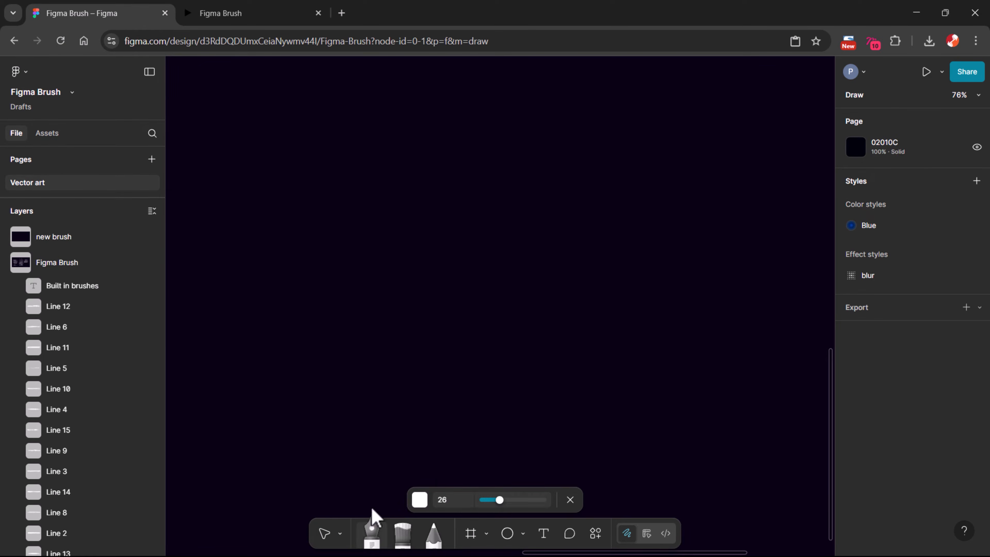
left_click(359, 404)
left_click_drag(522, 342, 639, 365)
left_click(683, 235)
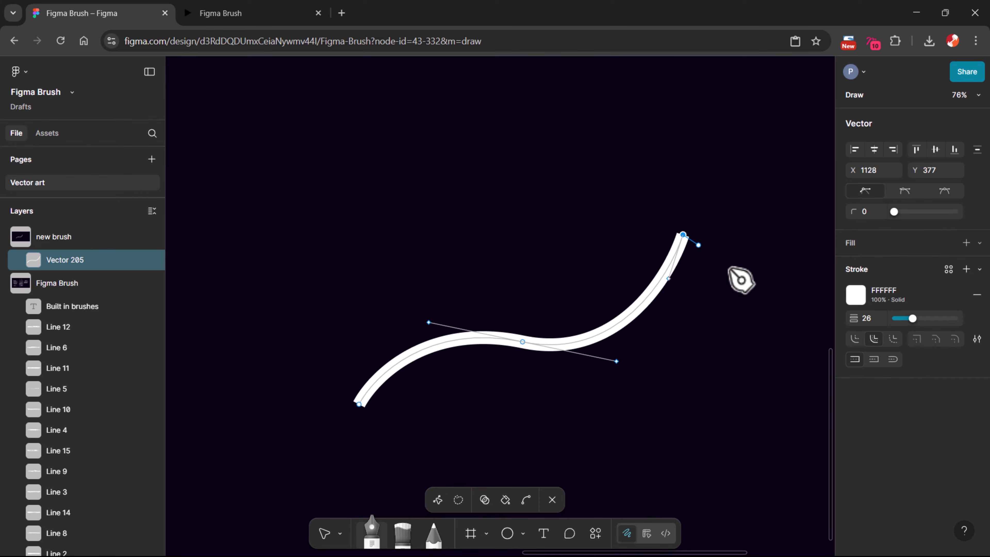
key("Escape")
key("Escape")
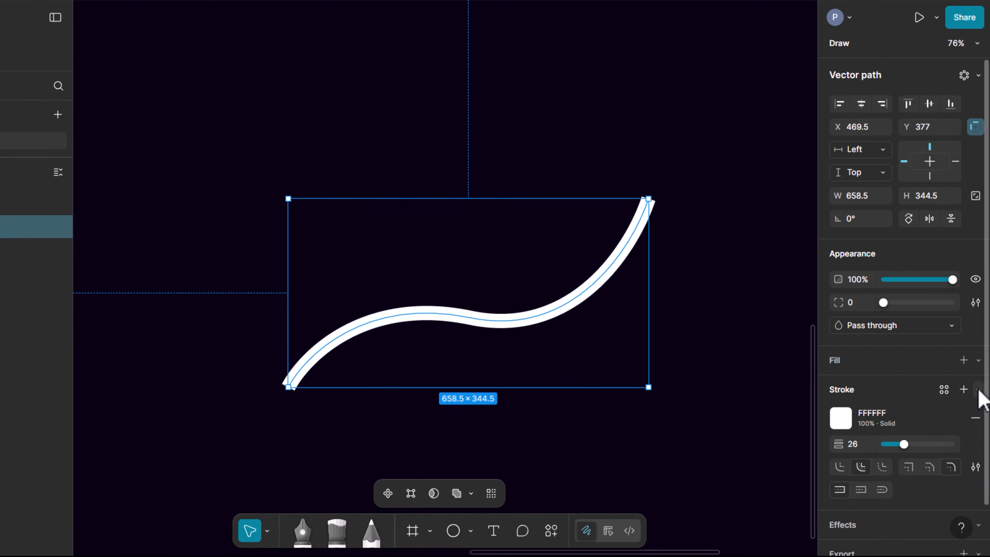
Apply the last Intersect brush to the S-curve's stroke and set the stroke weight to 8.
left_click(980, 390)
left_click(894, 452)
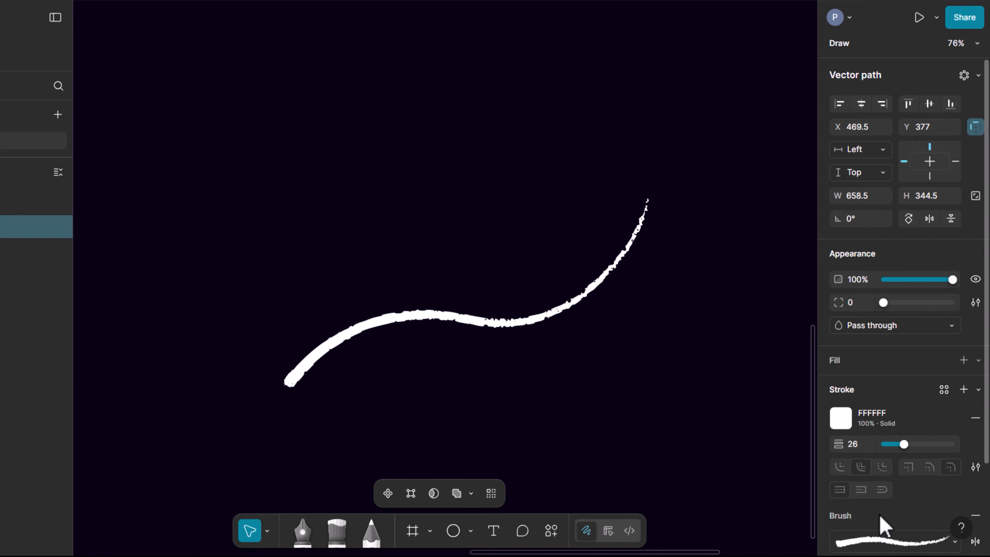
left_click(889, 540)
left_click(764, 392)
scroll(764, 392, "down", 5)
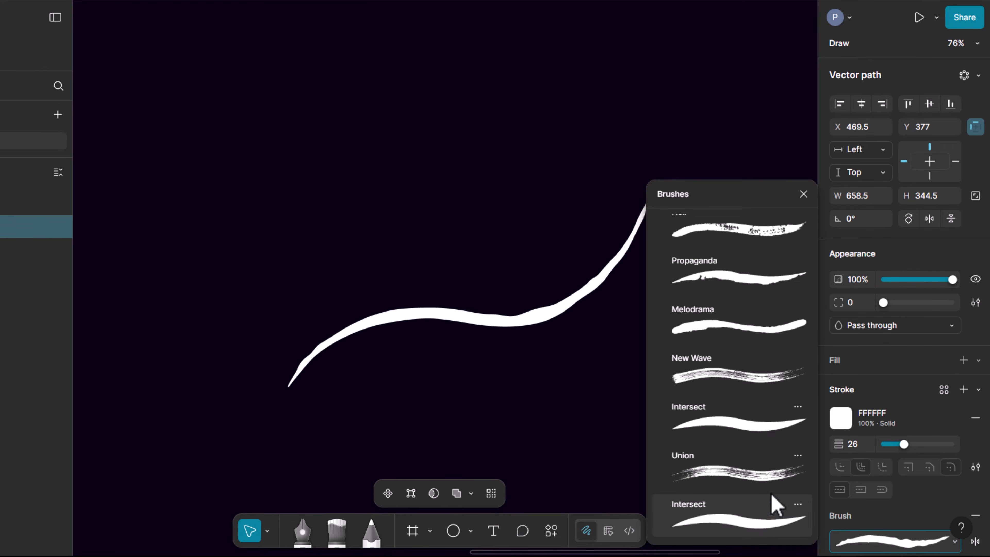
left_click(776, 505)
key("Escape")
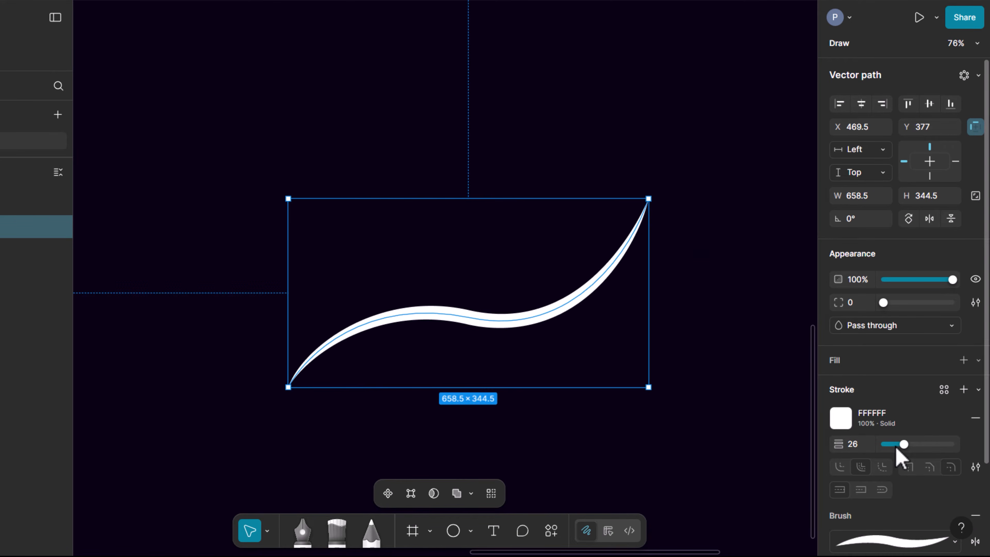
left_click_drag(896, 450, 894, 443)
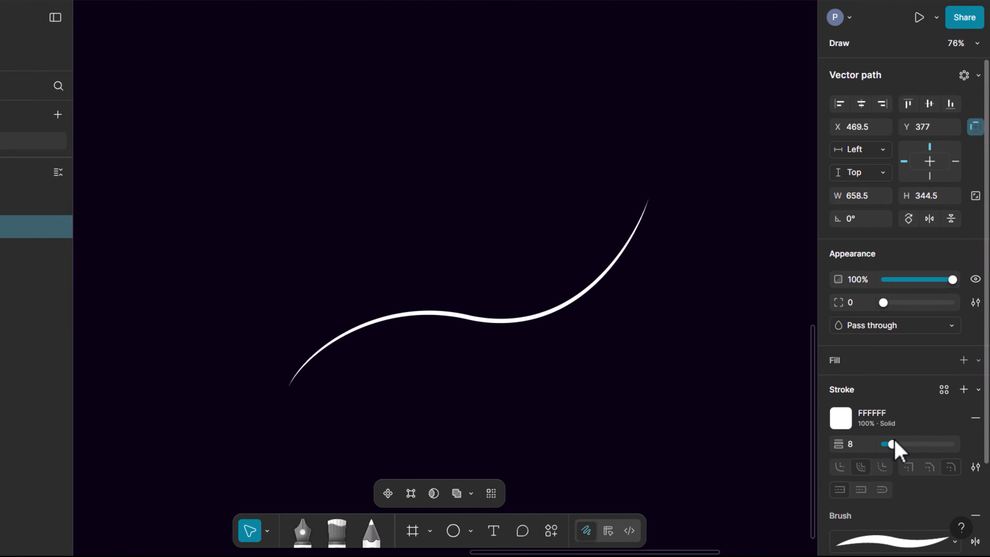
Delete the brushed S-curve from the canvas.
left_click(689, 431)
key("ctrl+a")
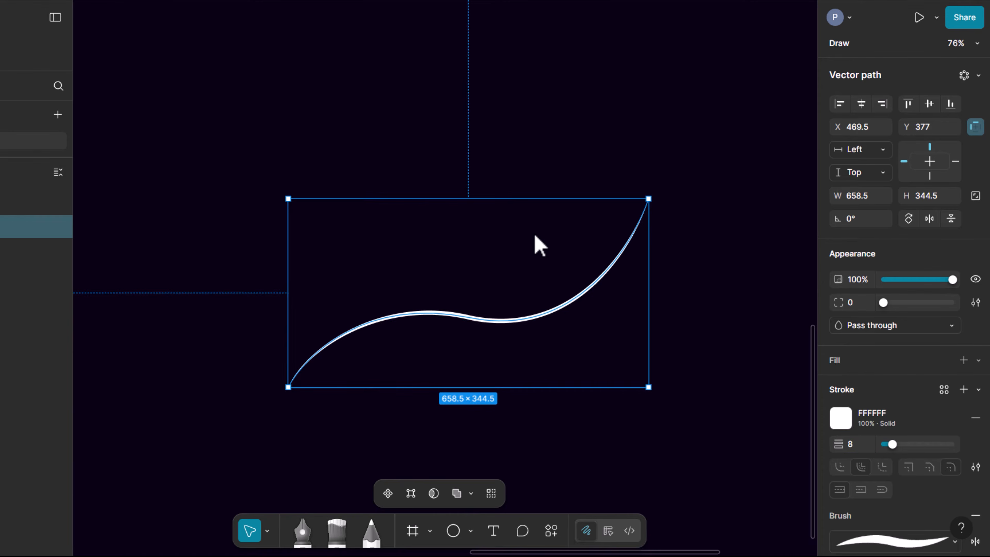
key("Delete")
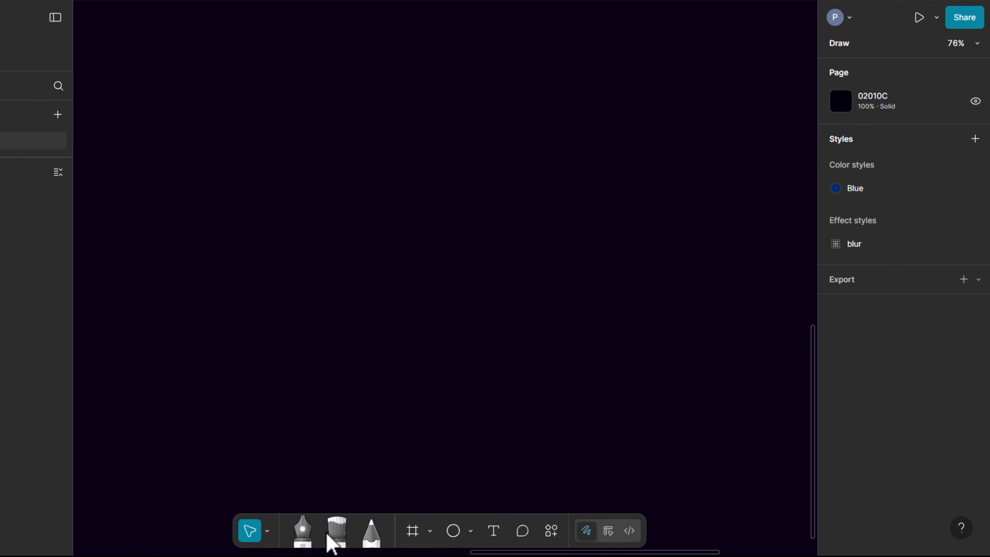
Draw a horizontal line 700 wide across the empty canvas and set its stroke weight to 19.
left_click(470, 531)
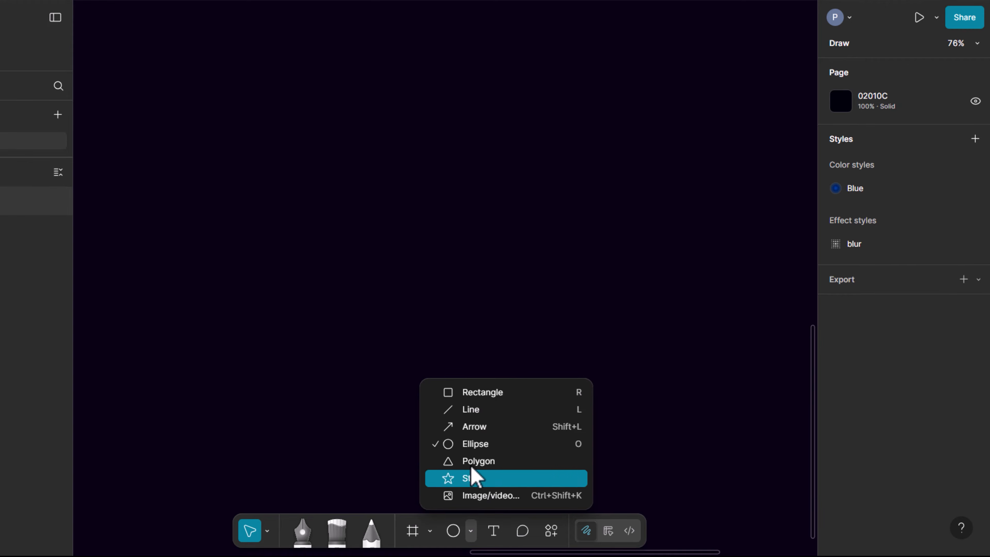
left_click(471, 409)
left_click_drag(251, 267, 628, 266)
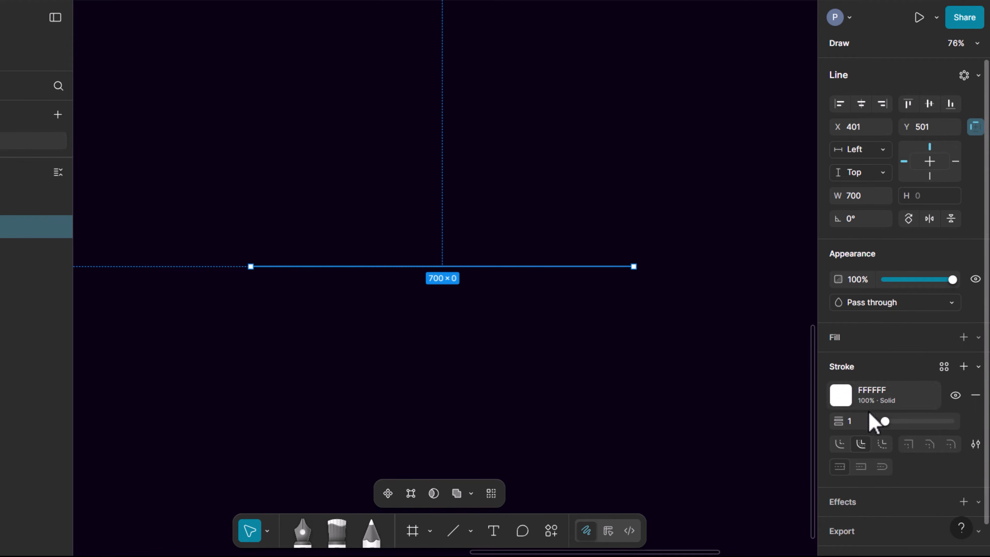
left_click_drag(890, 421, 903, 424)
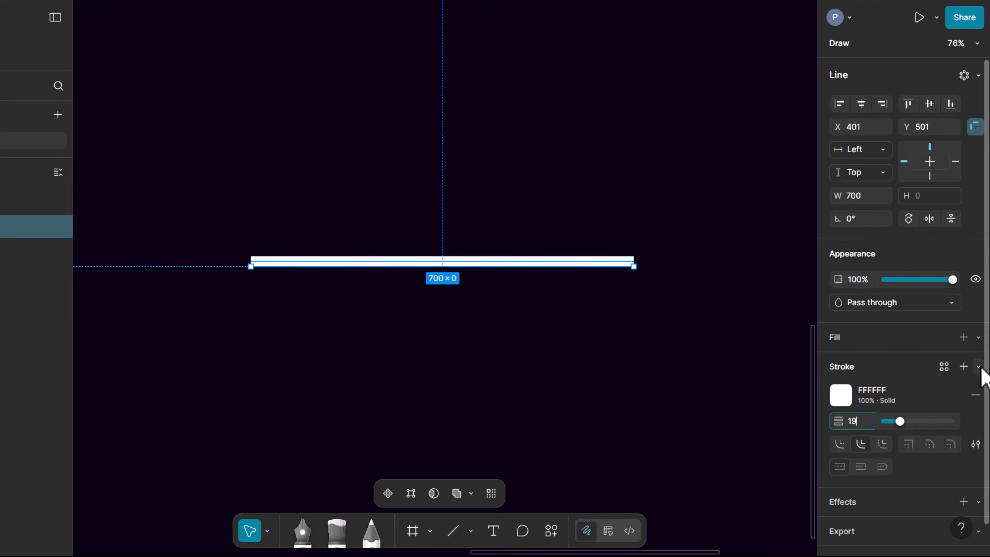
Turn the line's stroke into a brush stroke using the New Wave brush.
left_click(979, 367)
left_click(954, 431)
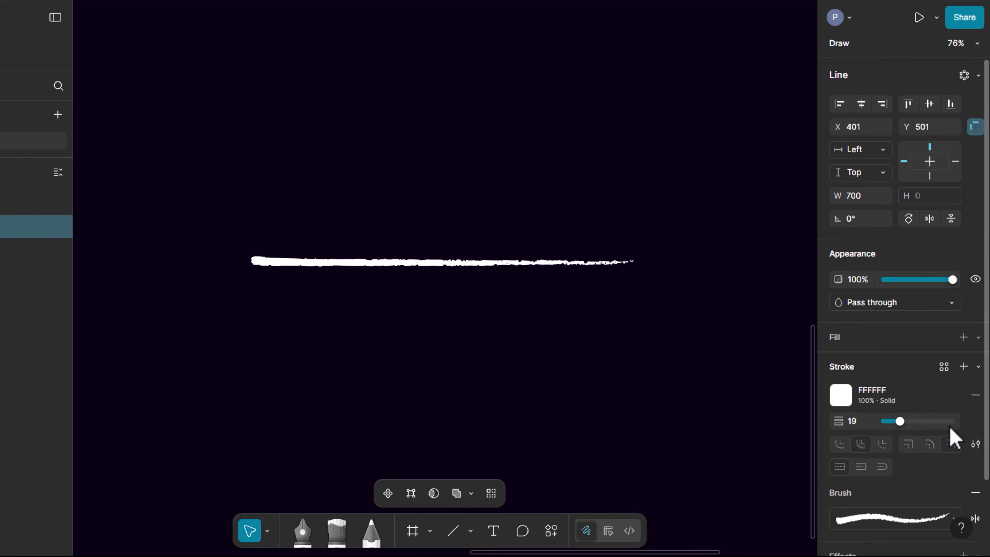
left_click(893, 519)
scroll(774, 444, "down", 10)
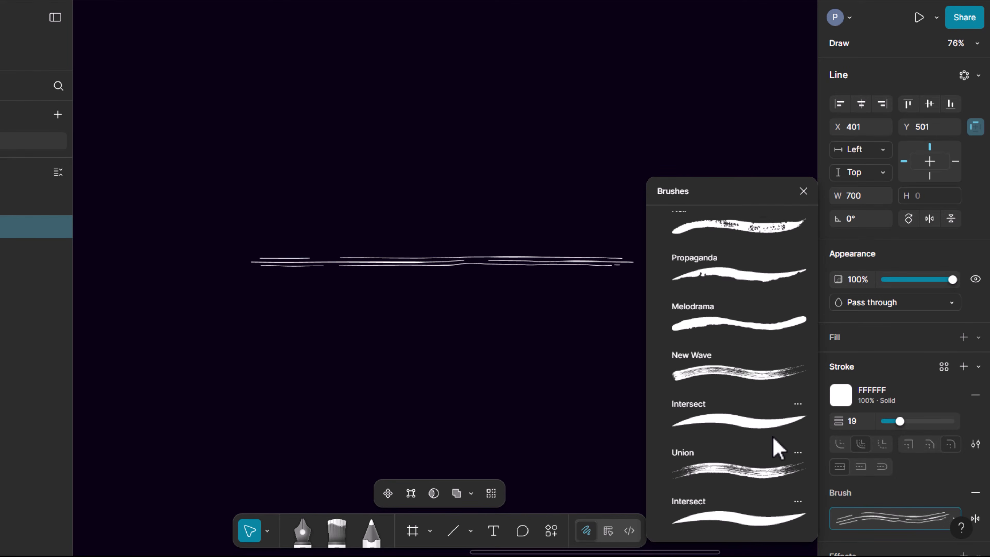
left_click(753, 377)
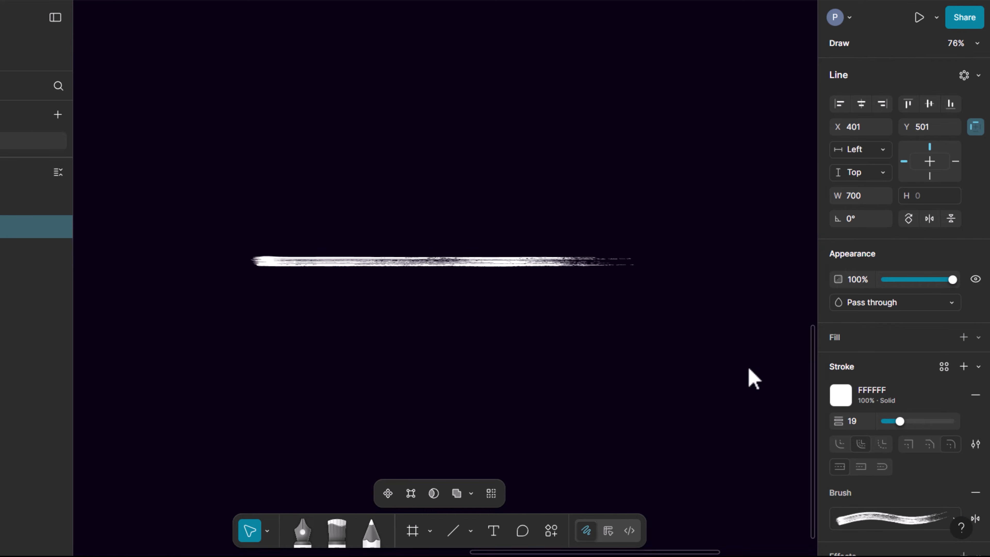
Set the brushed line's stroke weight to 65 and convert it to a vector shape with Outline stroke.
left_click_drag(899, 423, 919, 427)
right_click(497, 250)
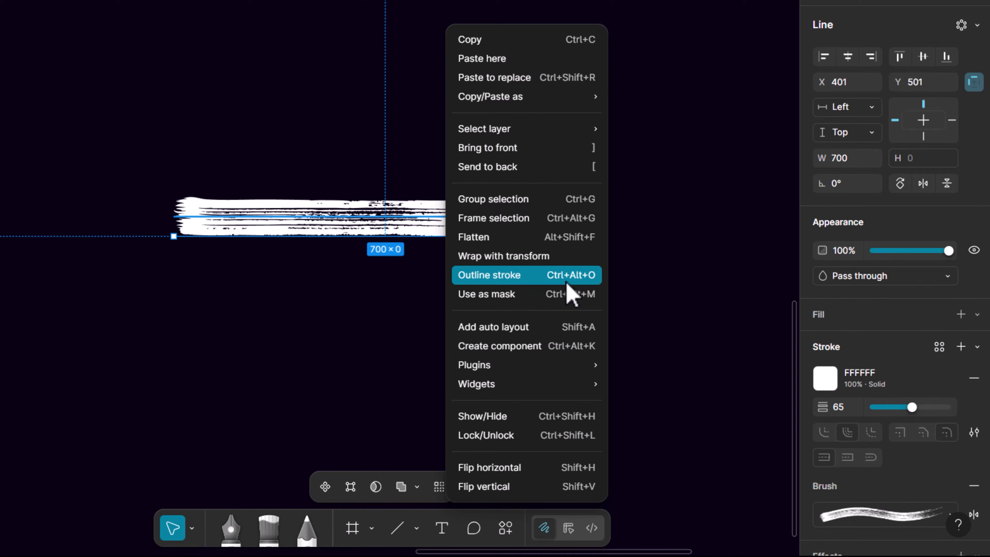
left_click(561, 274)
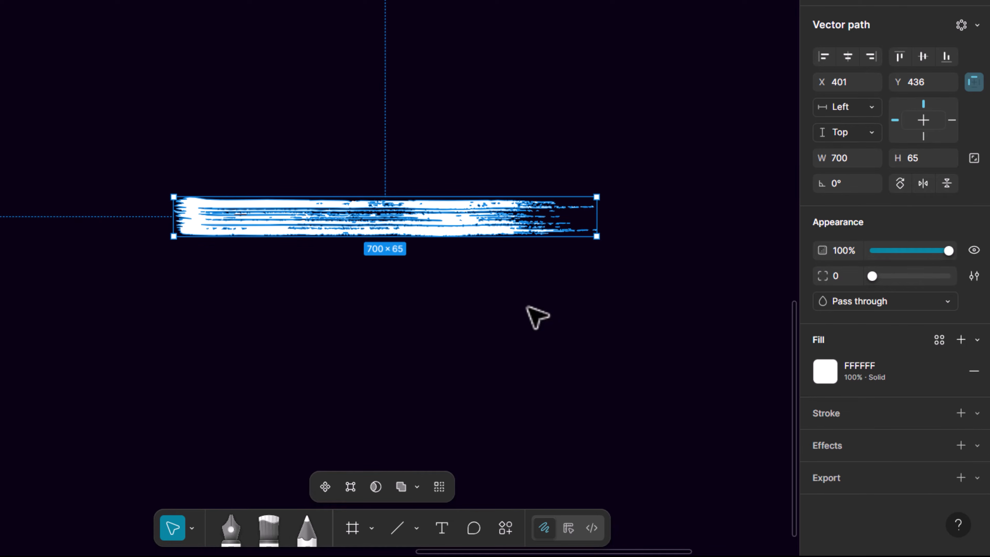
Cover the left part of the outlined stroke with a rectangle about 354 × 196 and subtract it from the stroke.
left_click(415, 526)
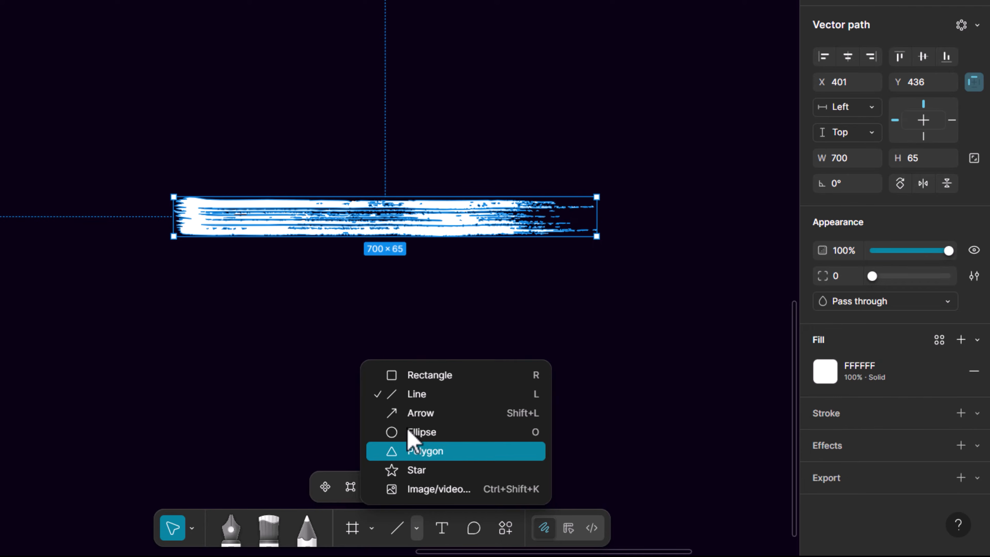
left_click(410, 379)
left_click_drag(141, 172, 347, 291)
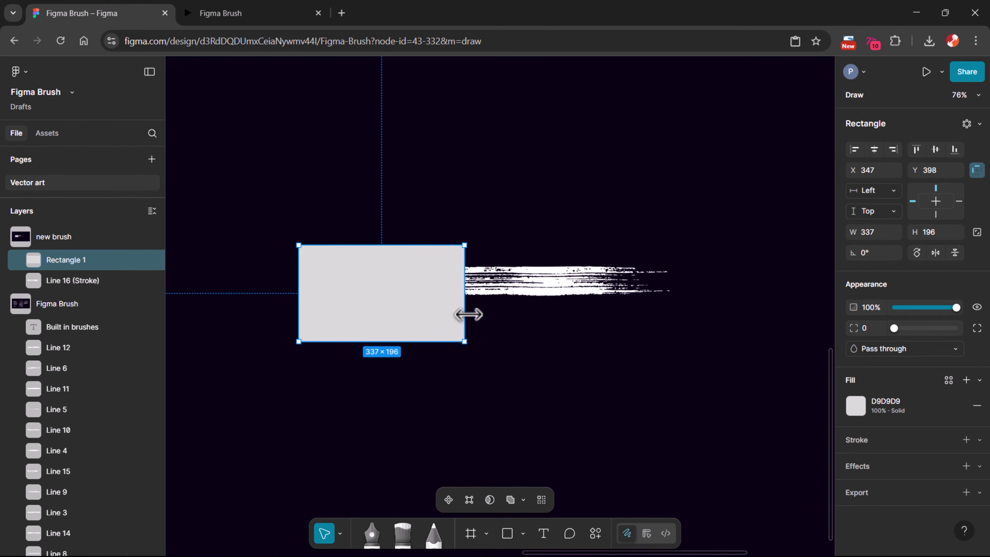
left_click_drag(468, 315, 473, 314)
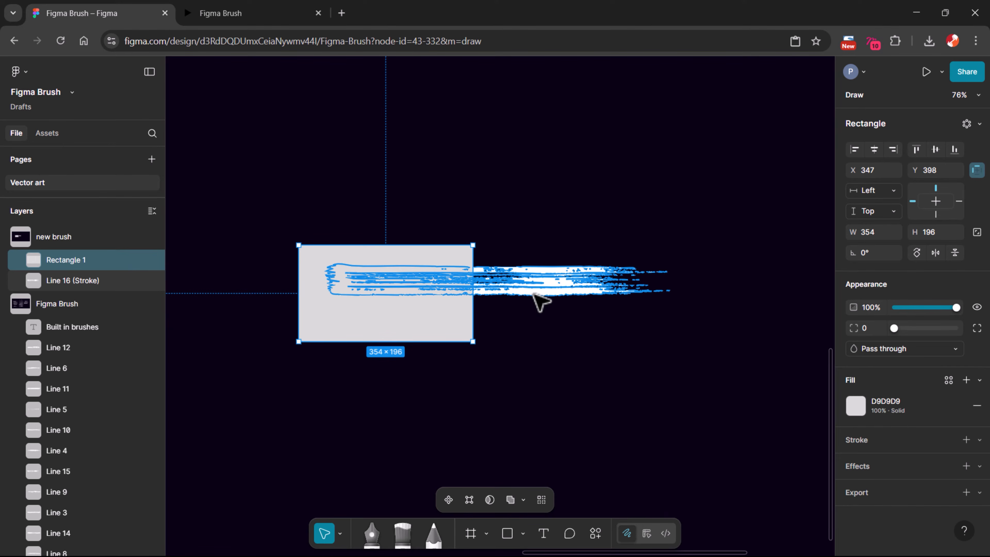
left_click(533, 293, "shift")
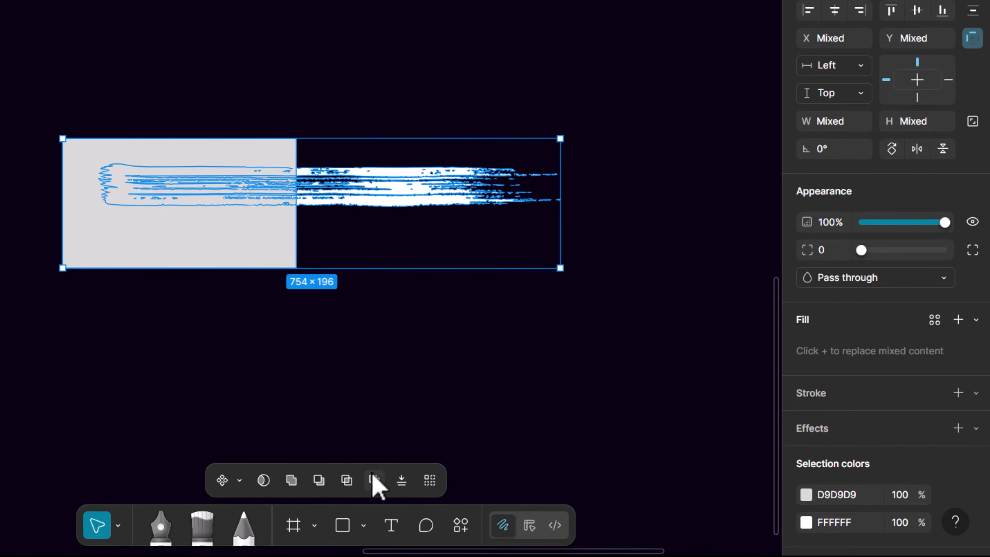
left_click(319, 481)
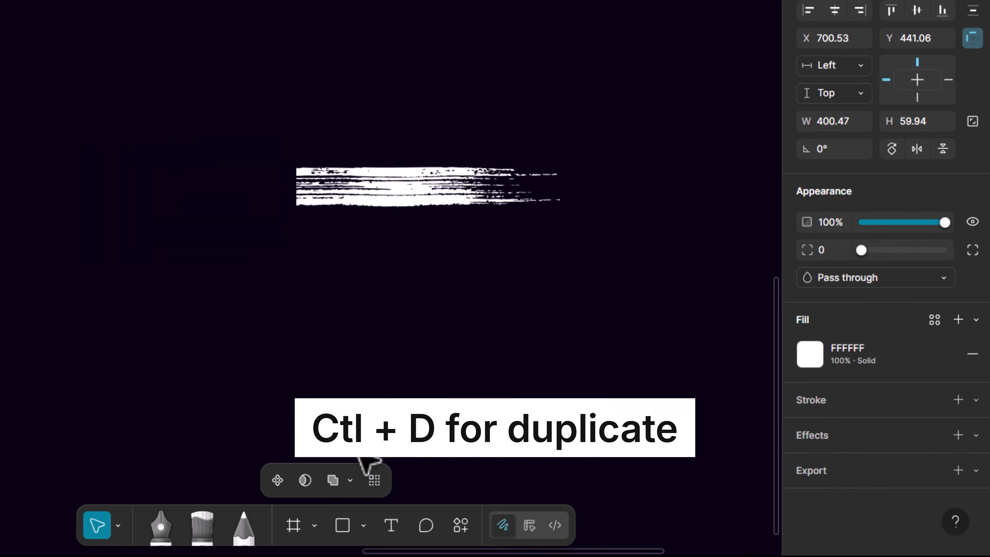
Duplicate the remaining stroke piece, flip the copy horizontally and move it against the original's cut edge so they slightly overlap.
key("ctrl+d")
right_click(425, 171)
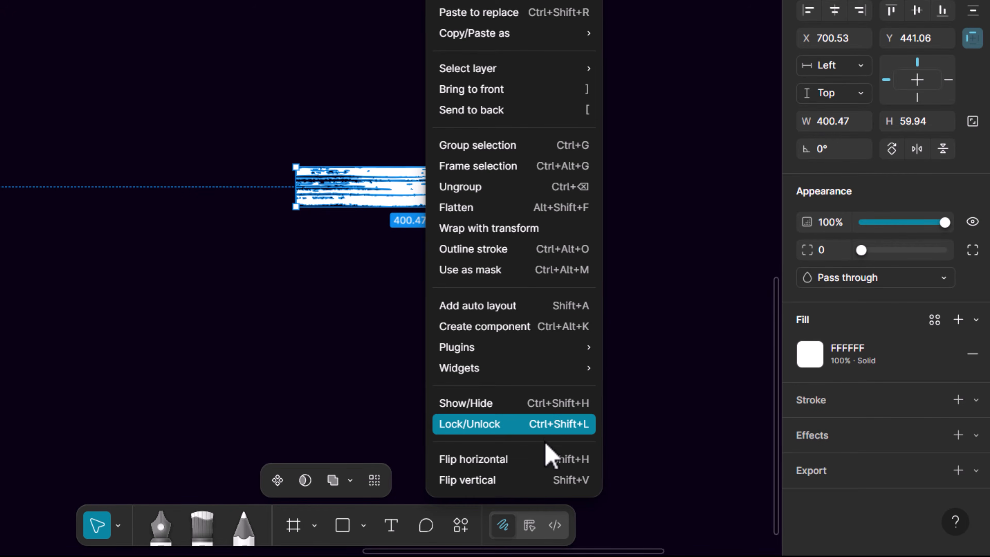
left_click(546, 459)
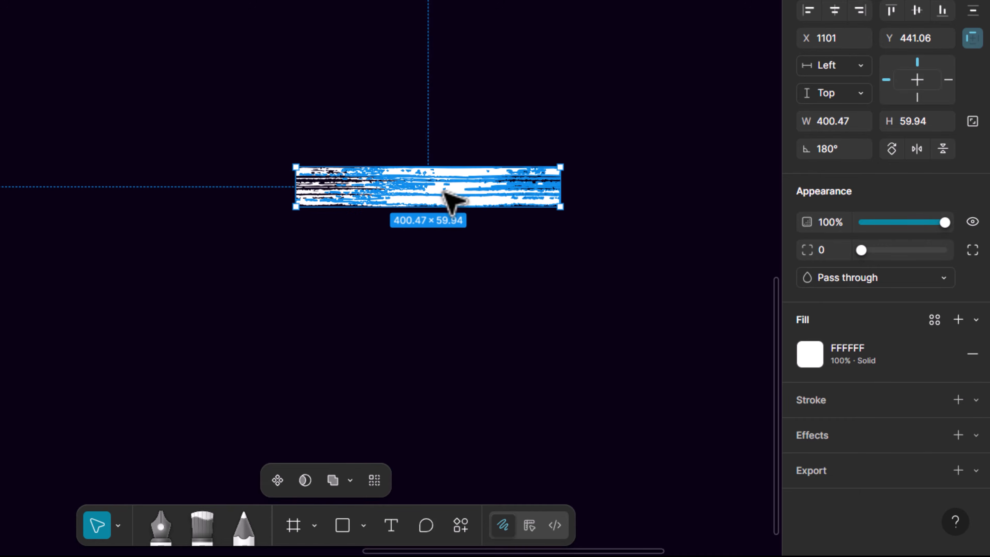
mouse_move(449, 195)
left_mouse_down()
mouse_move(184, 199)
mouse_move(218, 217)
left_mouse_up()
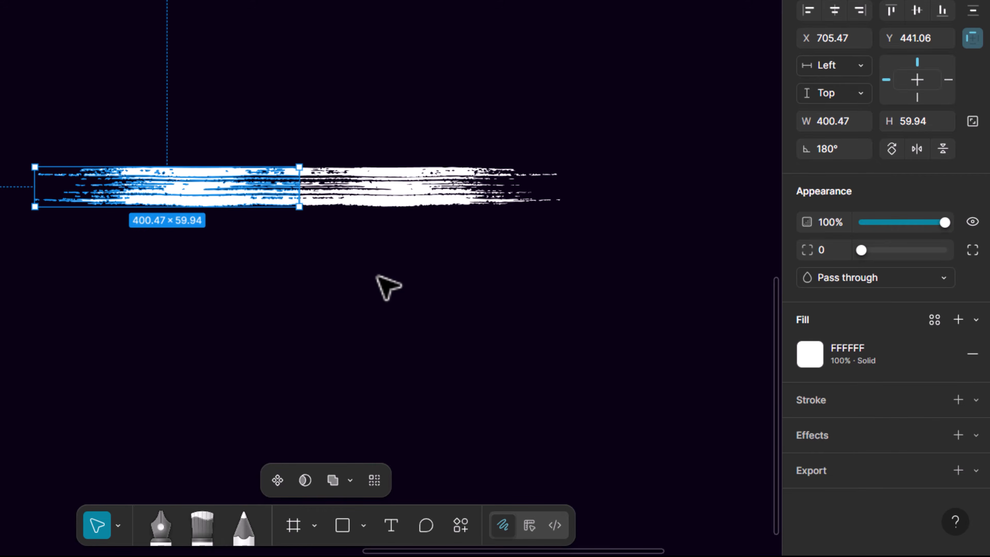
Unite the two mirrored stroke halves with the Union operation and flatten them into a single vector.
left_click(387, 287)
left_click_drag(304, 175, 385, 242)
left_click(293, 481)
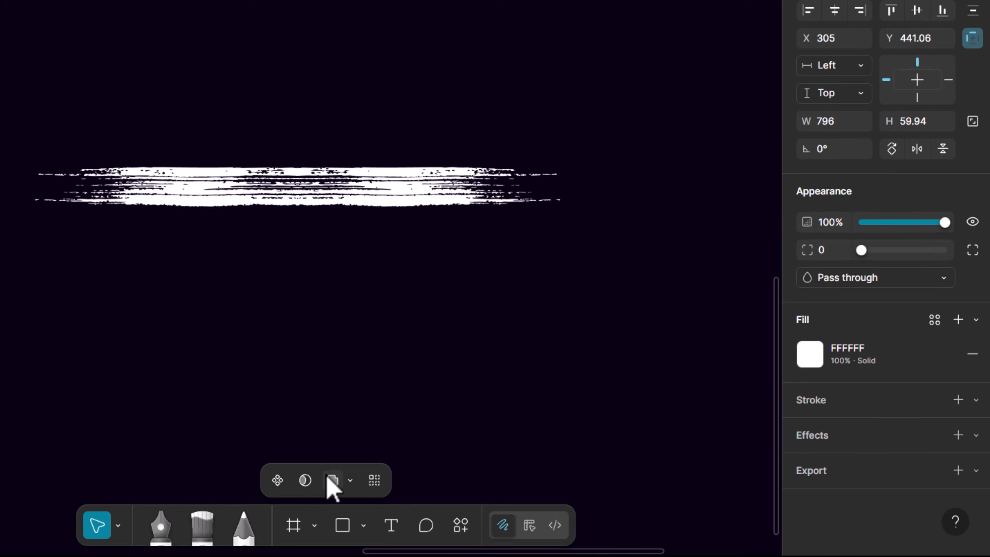
left_click(350, 480)
left_click(377, 454)
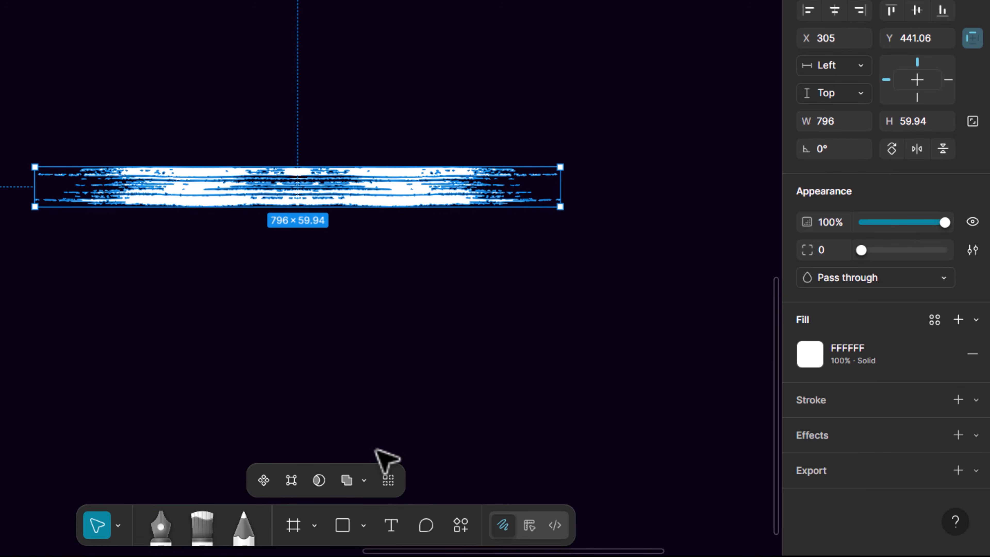
Create a stretch brush from the flattened double-ended stroke and delete the shape from the canvas.
right_click(343, 187)
mouse_move(456, 275)
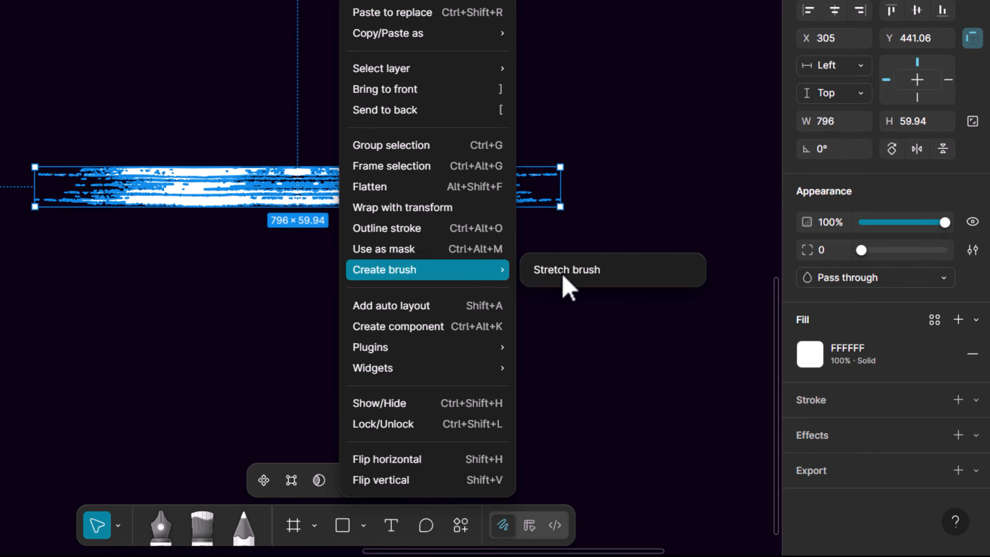
left_click(567, 281)
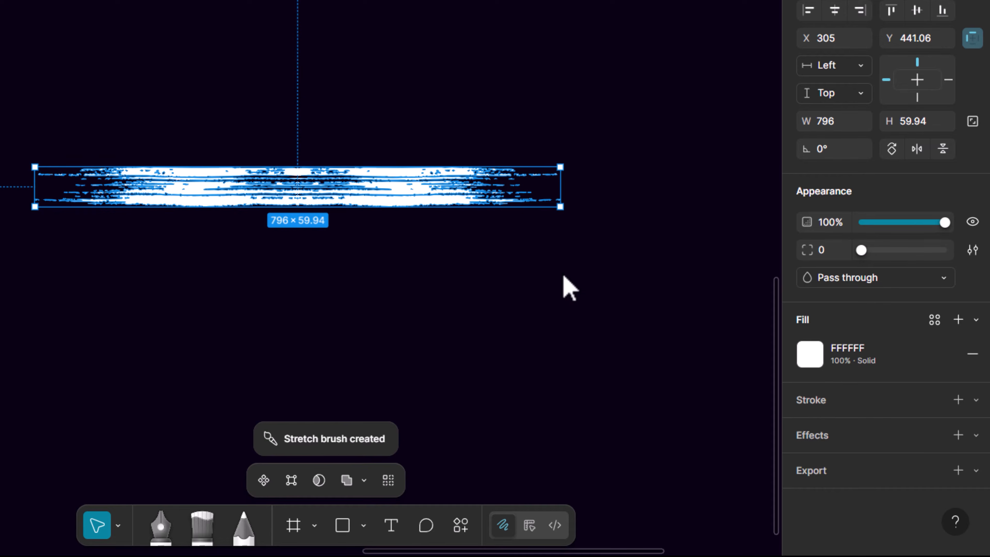
left_click(561, 273)
mouse_move(561, 271)
left_mouse_down()
mouse_move(420, 150)
mouse_move(420, 139)
left_mouse_up()
key("Delete")
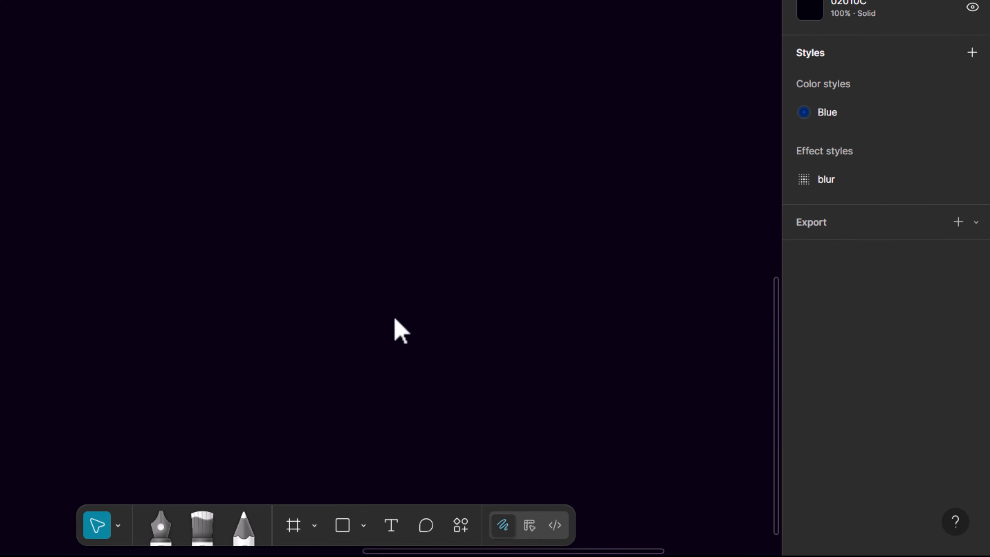
Draw a circle about 122 px wide and pull its right anchor into a sharp tip, forming a teardrop about 416.5 × 122.
left_click(364, 526)
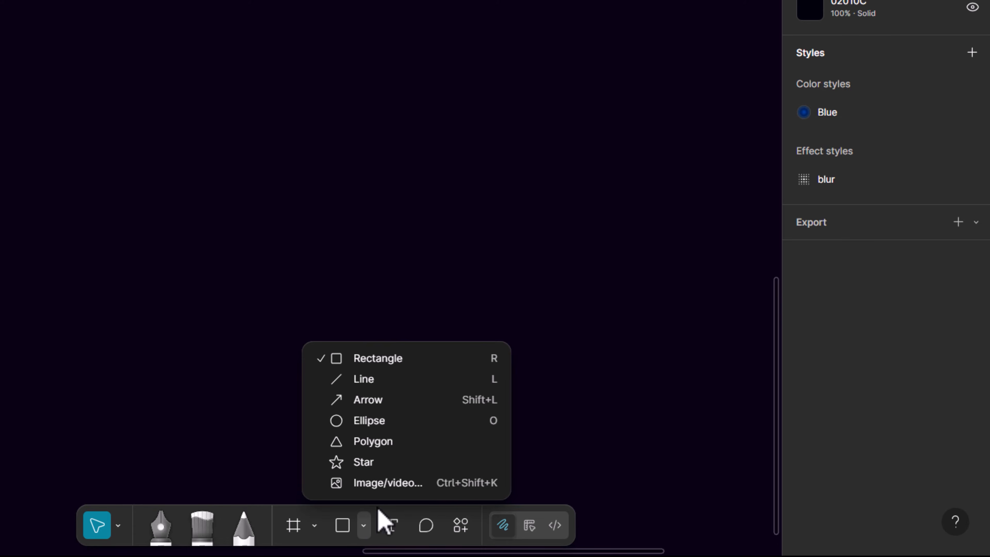
left_click(379, 420)
left_click_drag(133, 90, 214, 172)
double_click(175, 134)
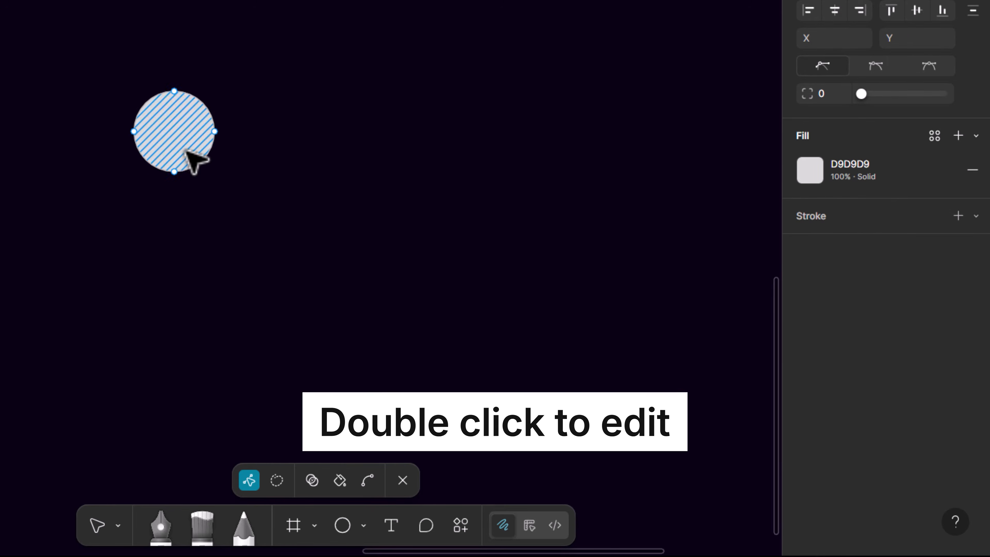
left_click_drag(216, 132, 348, 142)
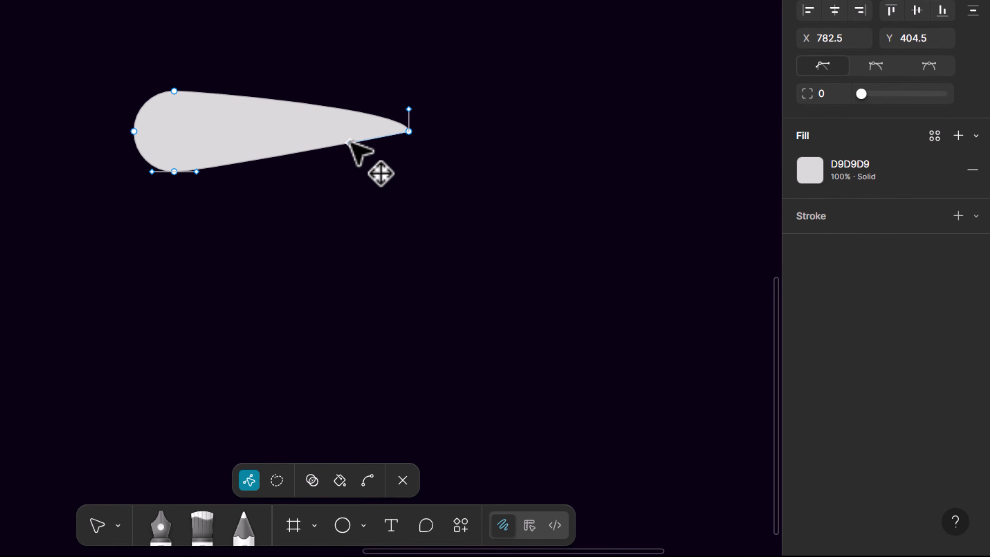
left_click_drag(409, 109, 346, 119)
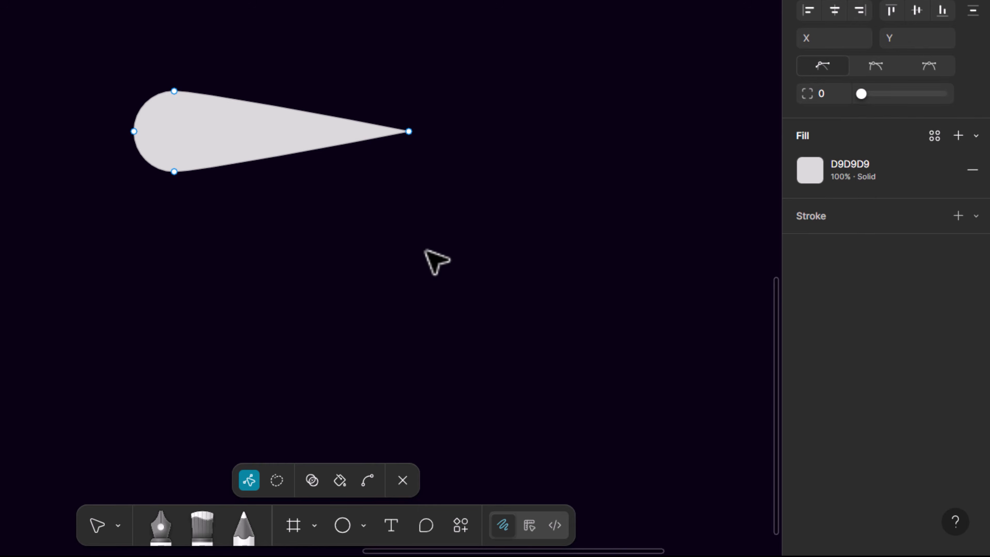
key("Escape")
Create a stretch brush from the teardrop shape and delete the shape from the canvas.
right_click(300, 156)
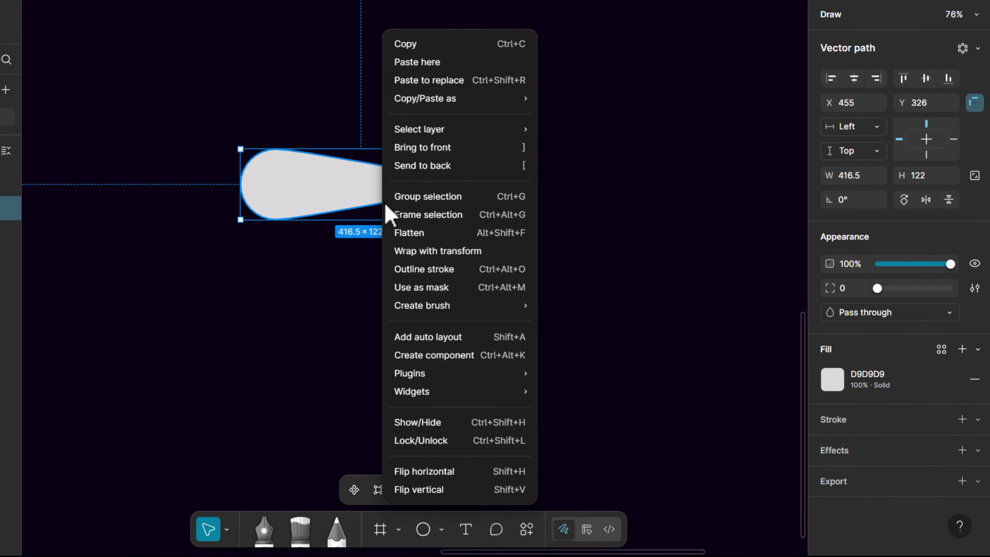
mouse_move(493, 306)
left_click(595, 306)
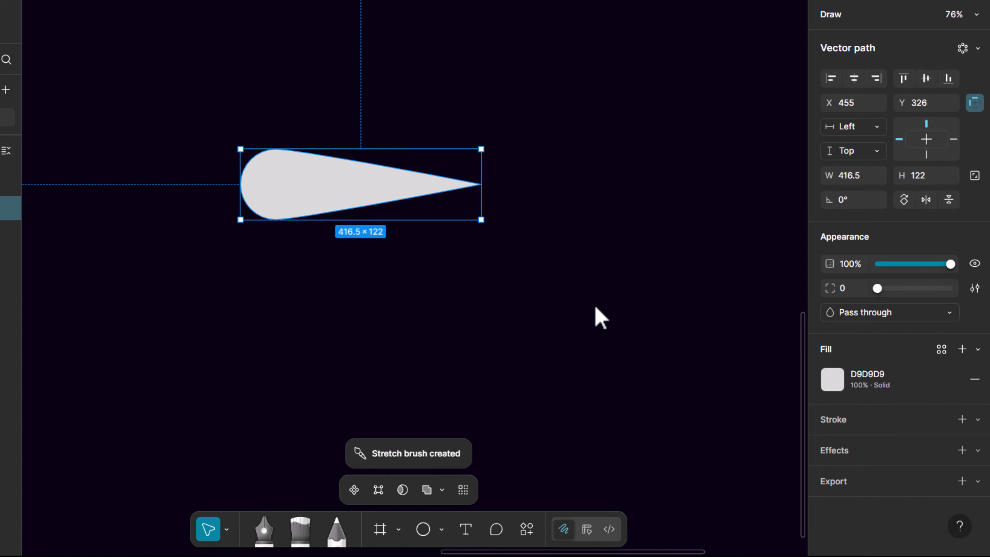
left_click(595, 352)
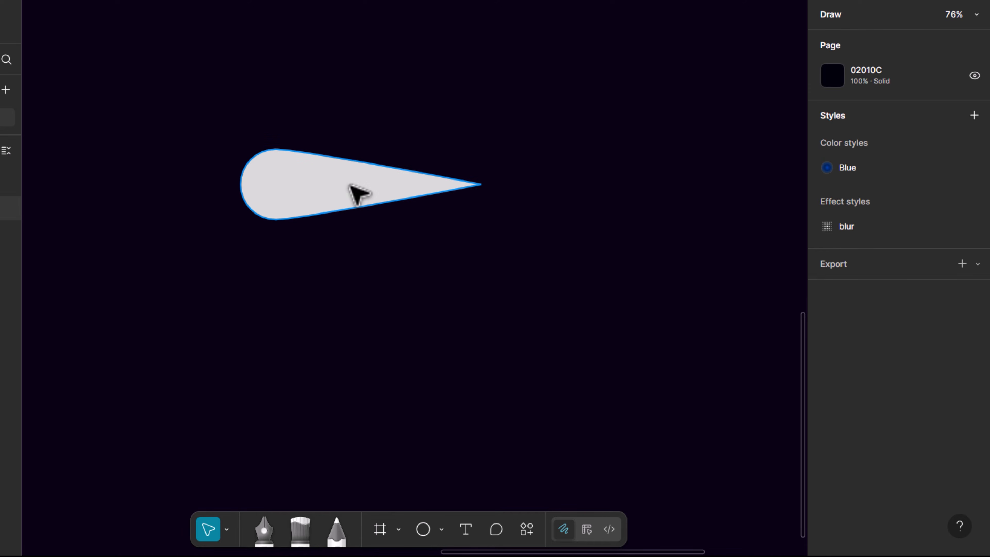
left_click(351, 189)
key("Delete")
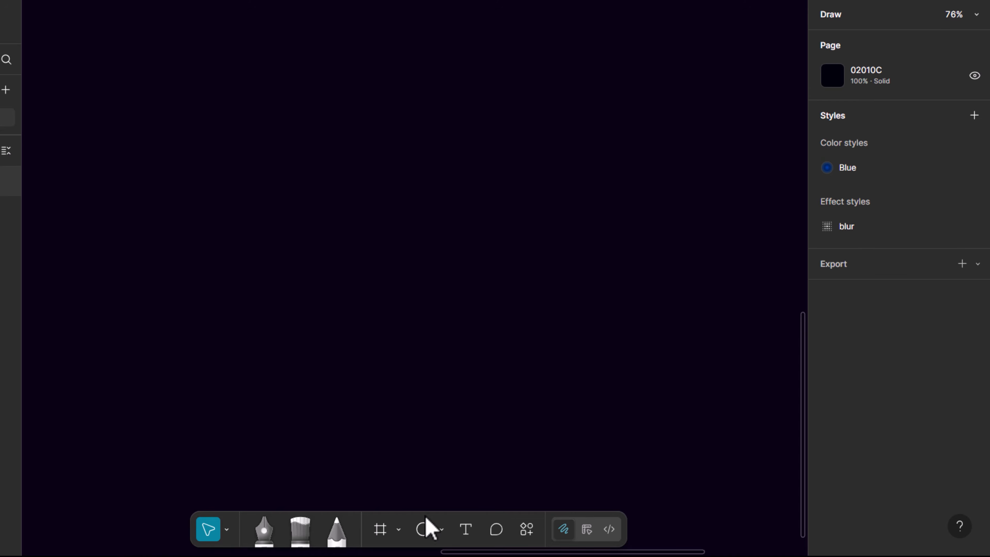
Draw a thin rectangle about 713 × 11 and duplicate it downward at about 30 px spacing to make four parallel bars.
left_click(442, 530)
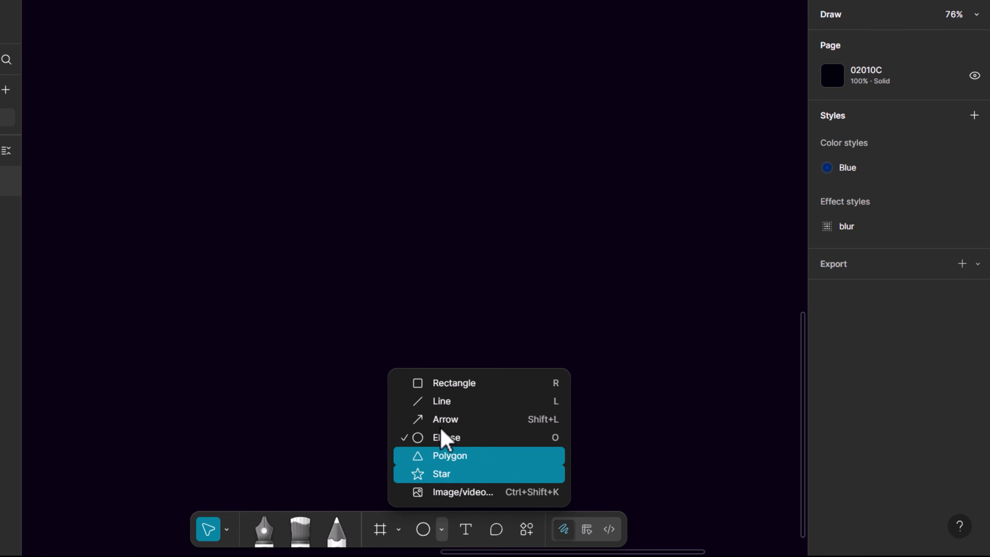
left_click(445, 383)
left_click_drag(198, 181, 592, 202)
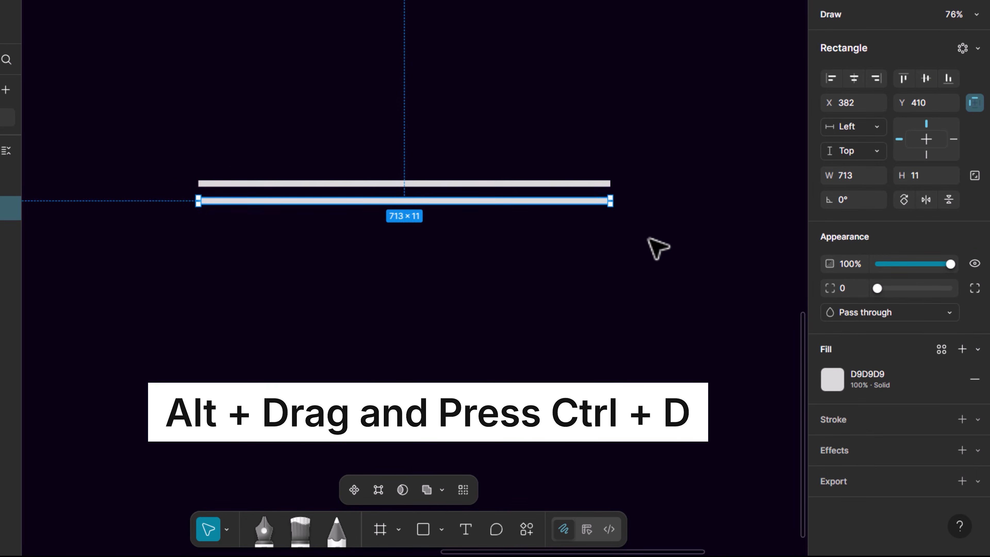
key("ctrl+d")
key("ctrl+d")
left_click(679, 308)
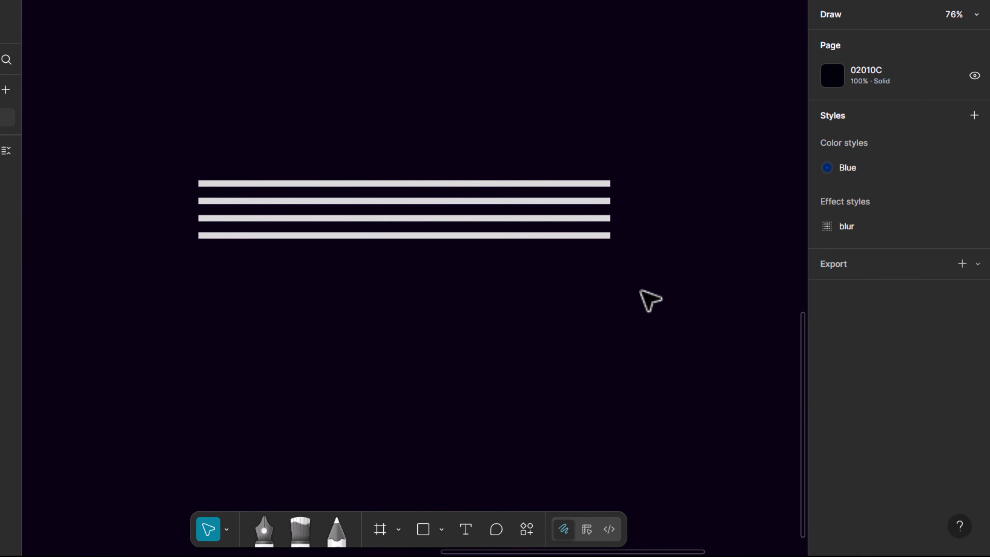
Unite the four bars with the Union operation and flatten them into a single vector.
left_click_drag(641, 290, 444, 137)
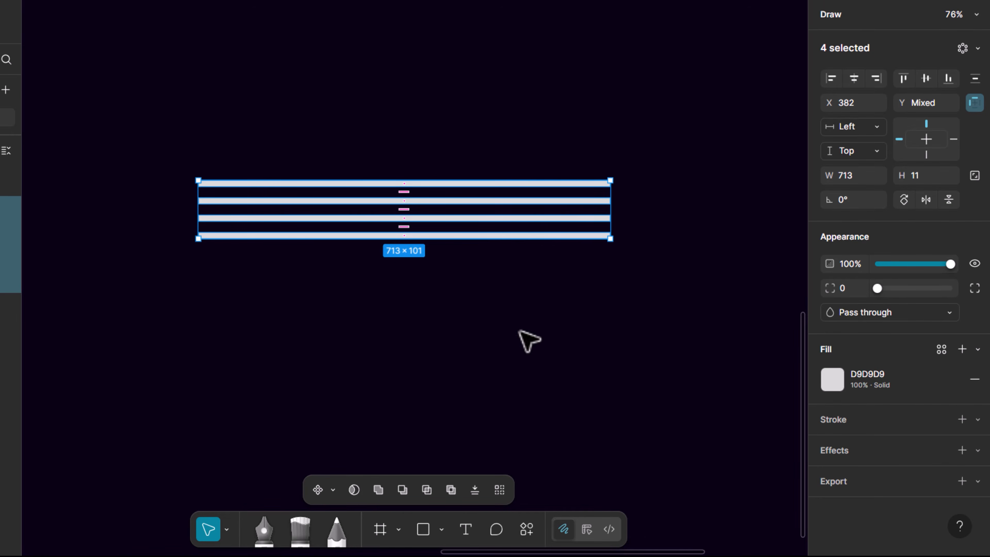
left_click(379, 492)
left_click(429, 491)
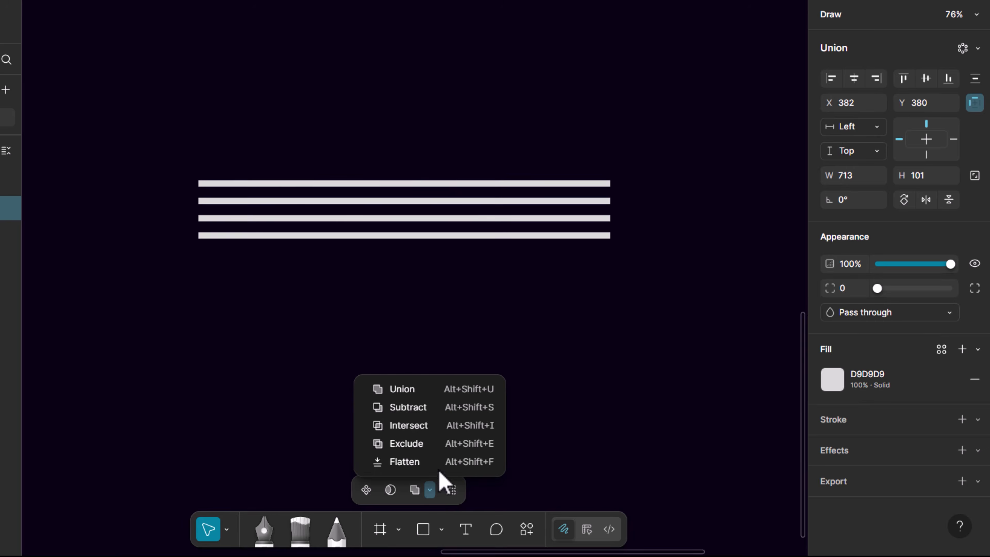
left_click(429, 462)
Create a stretch brush from the flattened four-bar vector and delete the bars from the canvas.
right_click(464, 223)
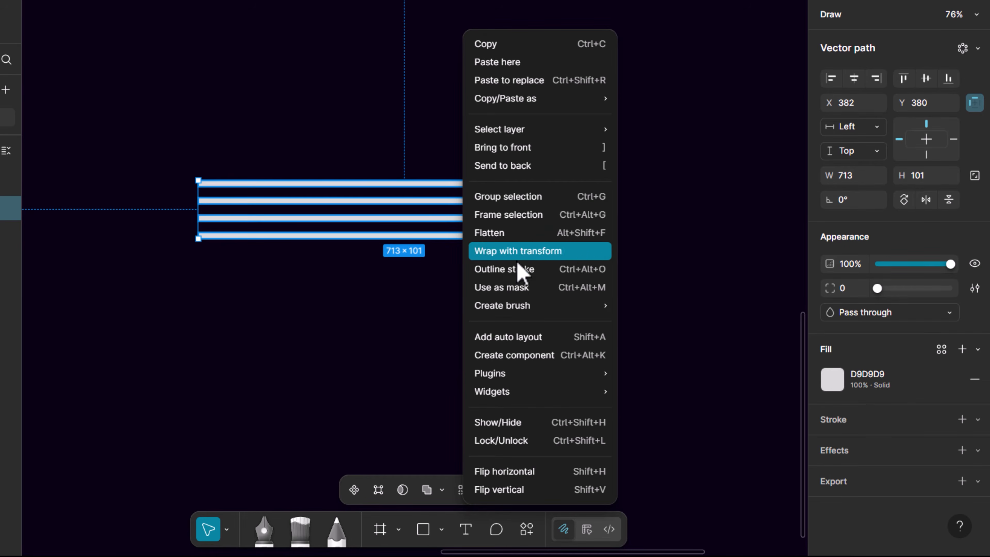
mouse_move(557, 308)
left_click(687, 312)
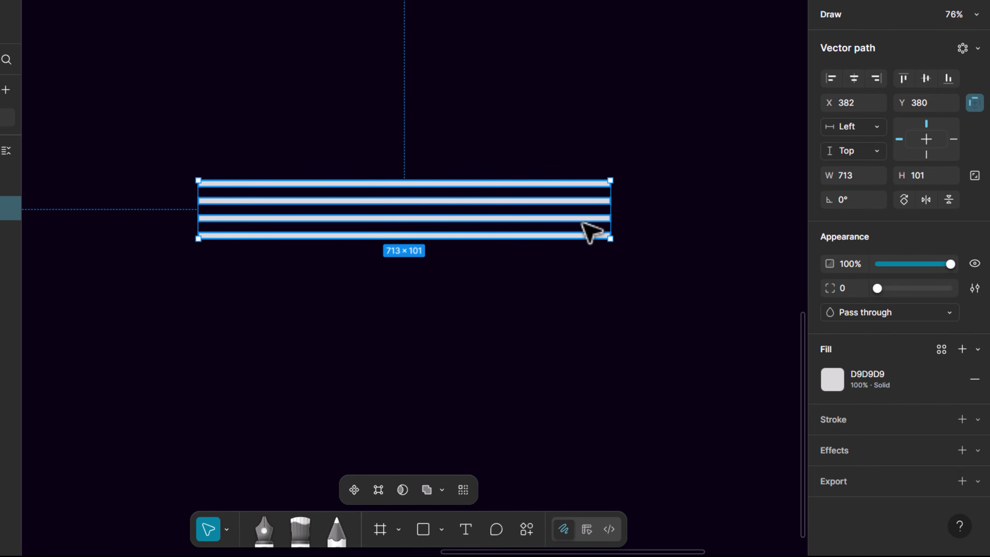
key("Delete")
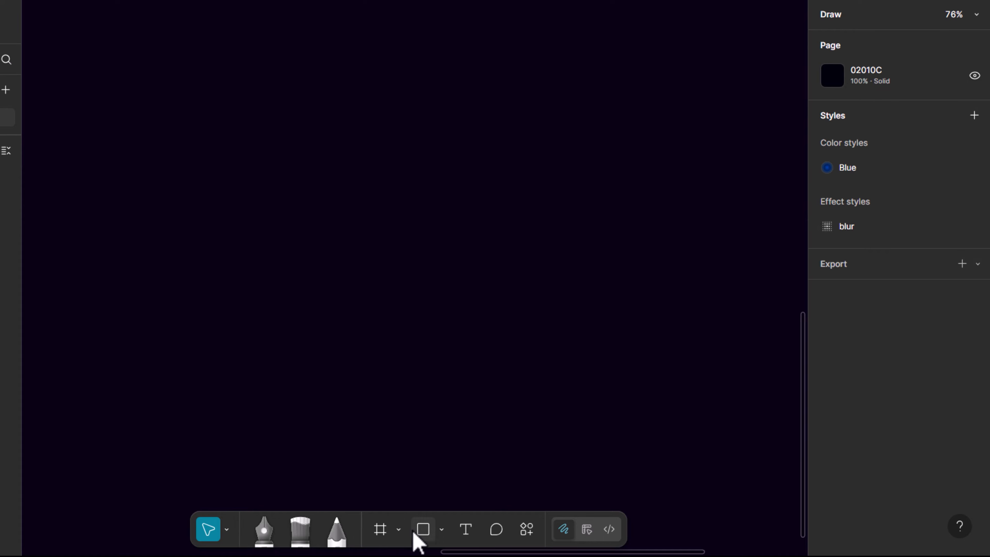
Draw a horizontal line about 713 px long and set its stroke weight to 21.
left_click(442, 530)
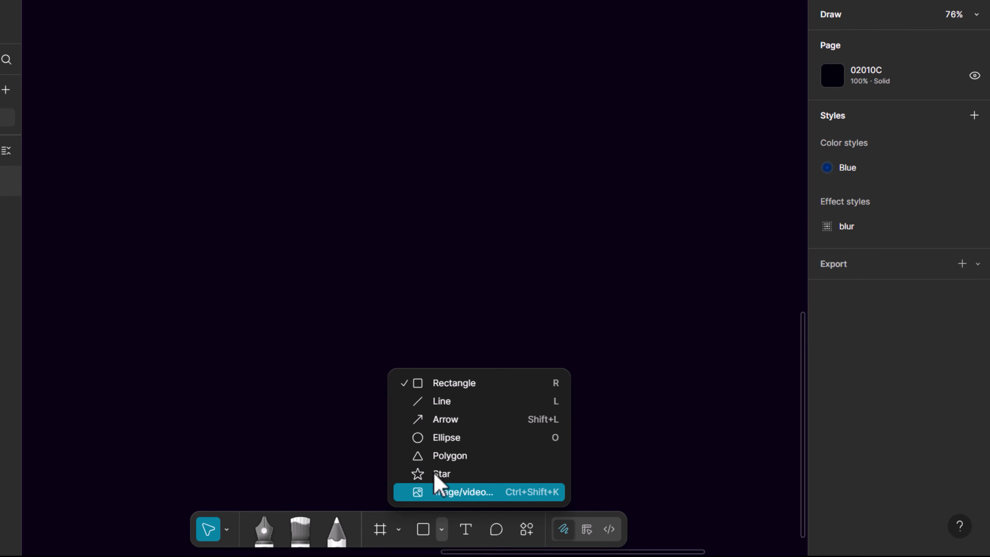
left_click(441, 402)
mouse_move(217, 246)
left_mouse_down()
mouse_move(561, 257)
mouse_move(632, 248)
left_mouse_up()
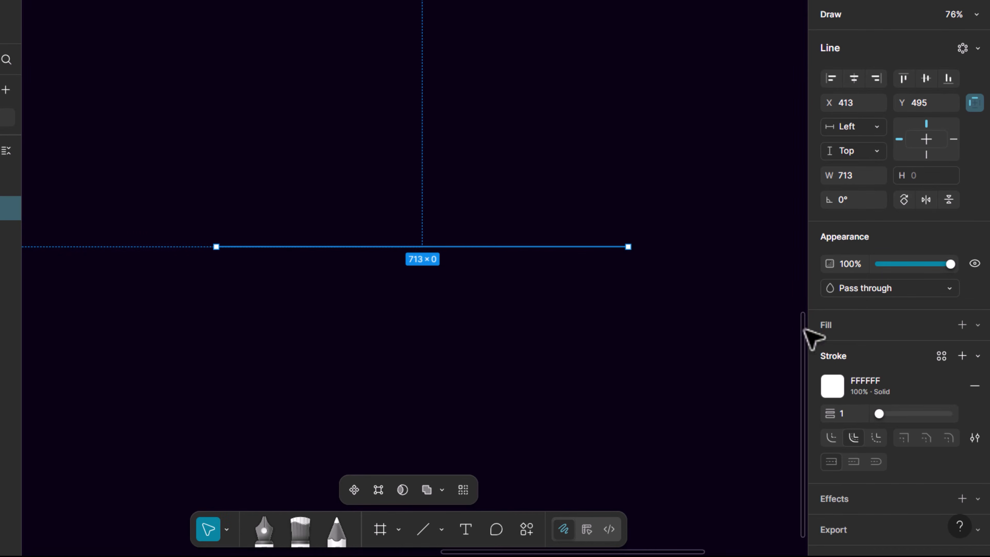
left_click_drag(894, 413, 899, 414)
Change the line to a brush stroke using the custom Intersect brush that tapers at both ends.
left_click(973, 376)
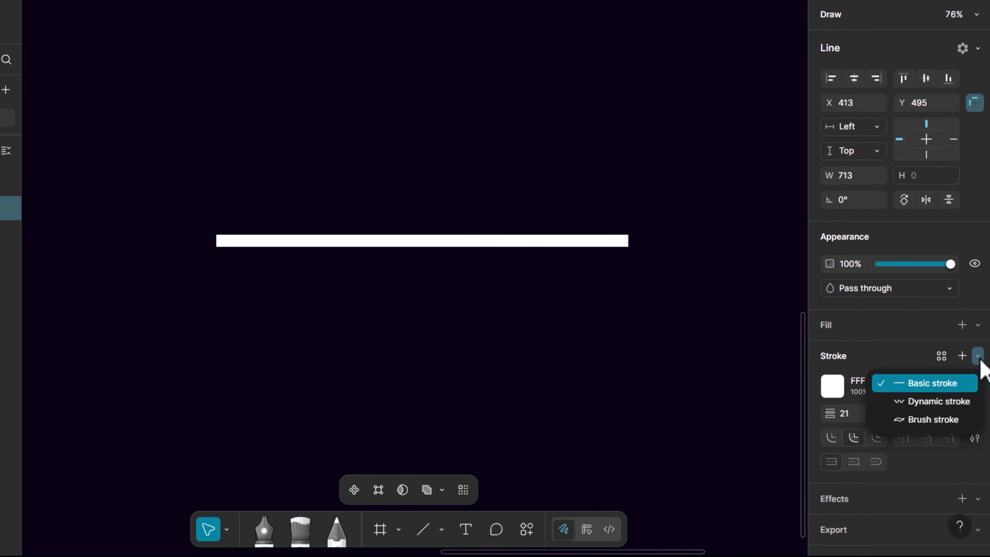
left_click(945, 419)
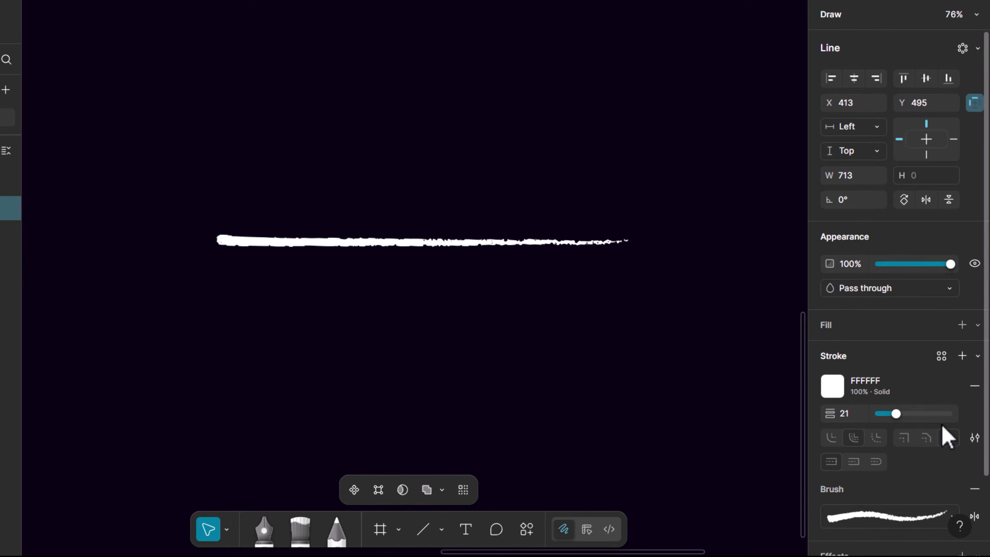
left_click(893, 524)
scroll(741, 464, "down", 10)
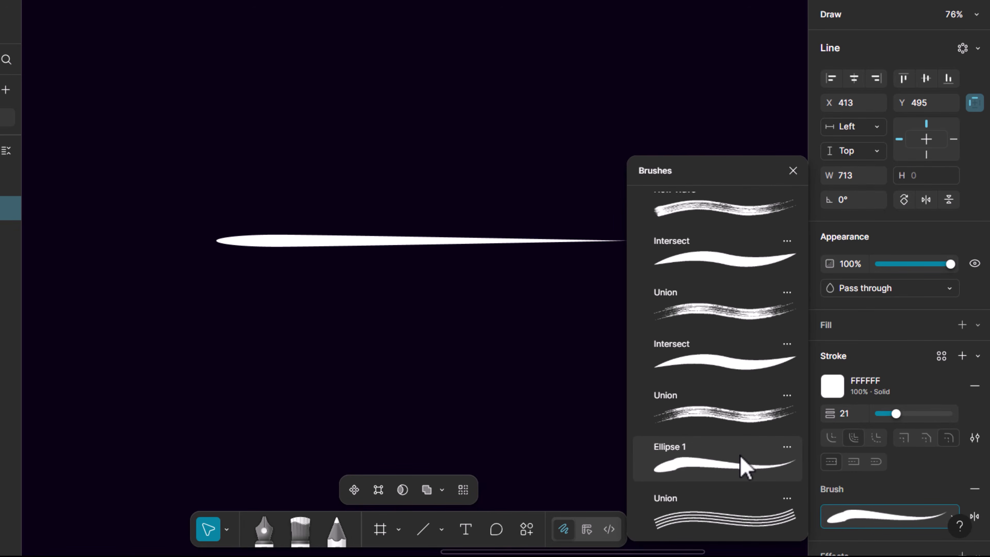
left_click(747, 373)
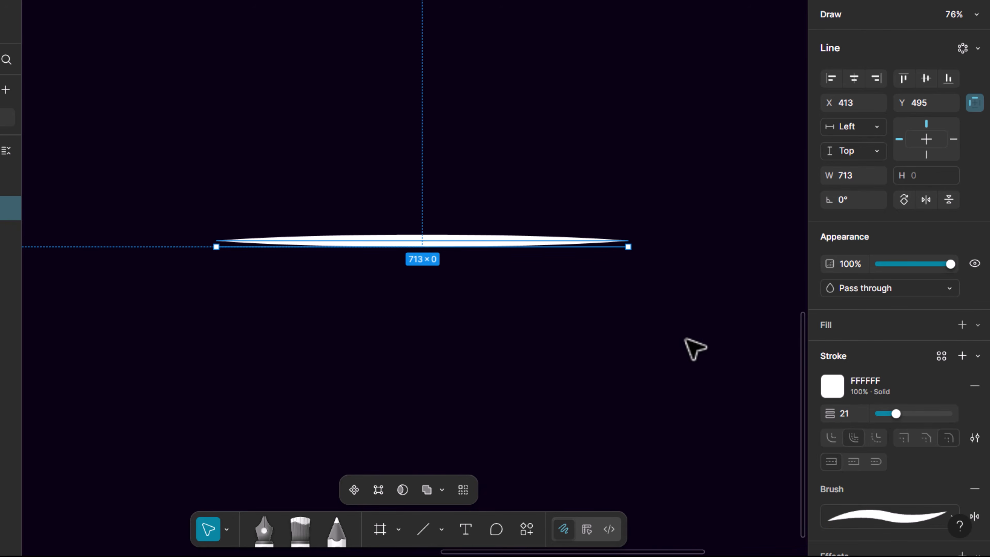
Duplicate the tapered line twice downward at about 46 px spacing to make three parallel strokes.
left_click_drag(453, 248, 464, 273)
key("ctrl+d")
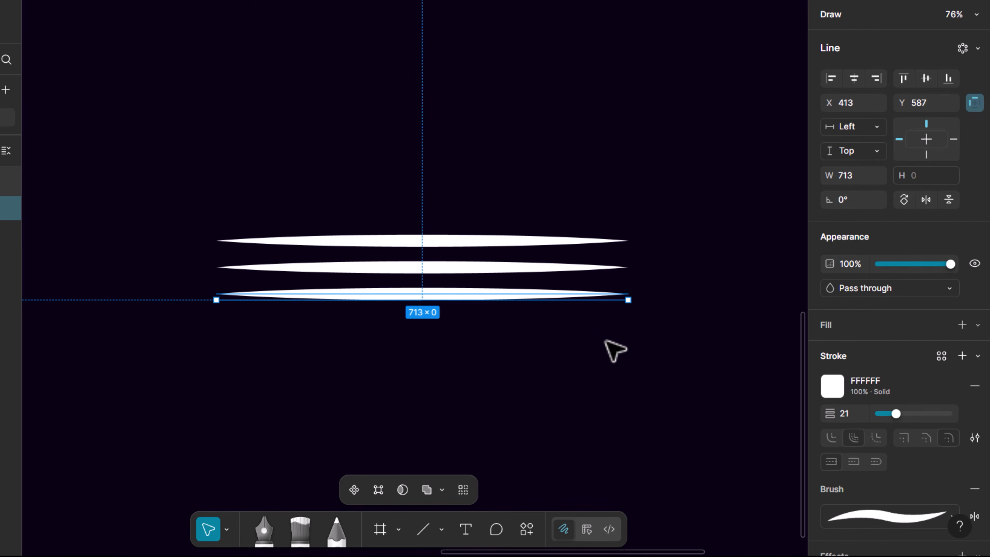
left_click(614, 351)
Shorten the middle stroke evenly from both ends to about 604 px long.
left_click(549, 278)
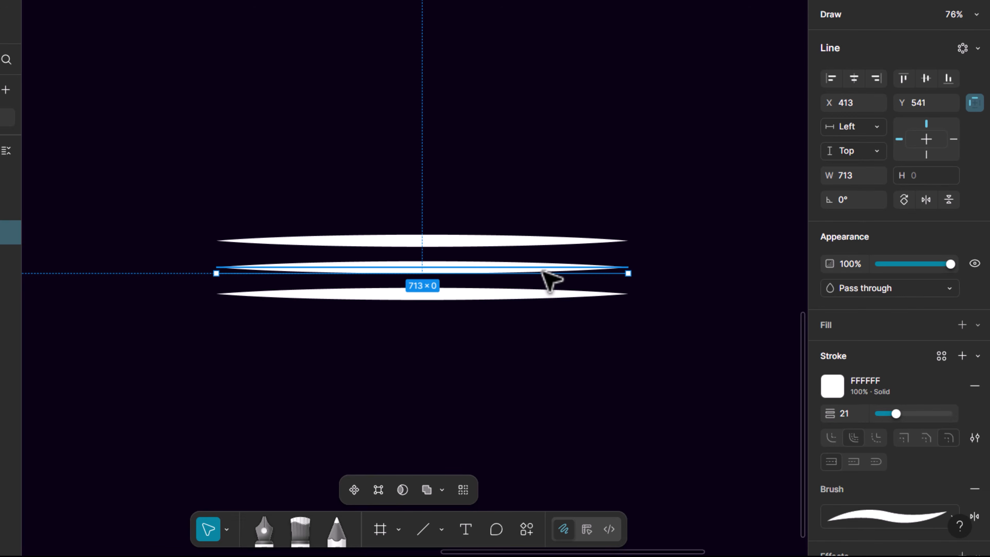
left_click_drag(630, 271, 596, 272)
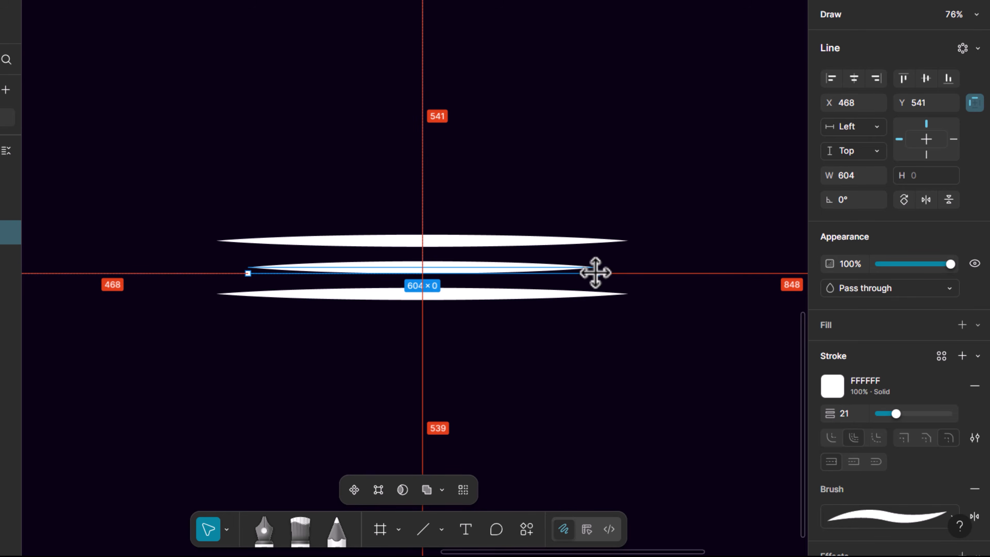
left_click(698, 409)
Convert all three tapered strokes to filled shapes with Outline stroke.
left_click_drag(620, 388, 450, 236)
right_click(466, 259)
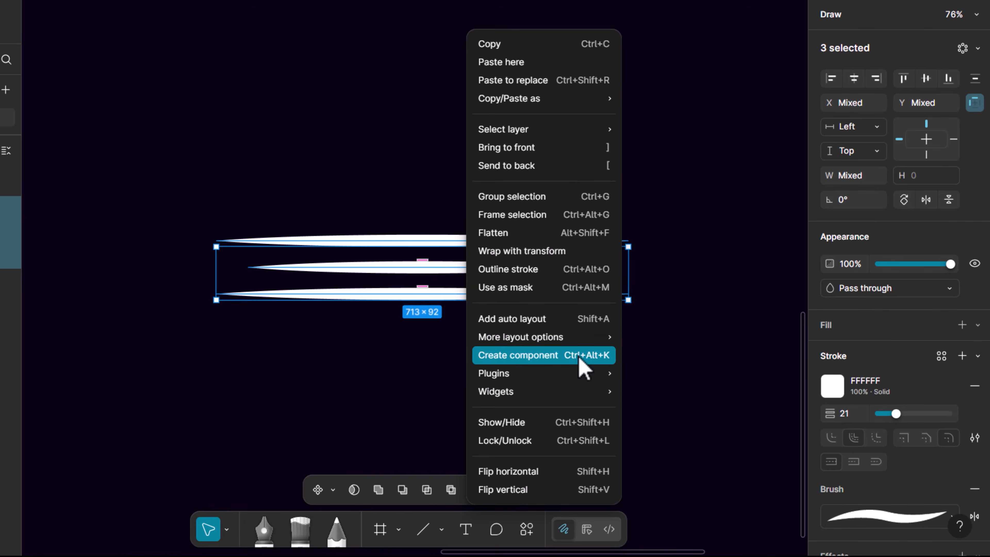
left_click(571, 272)
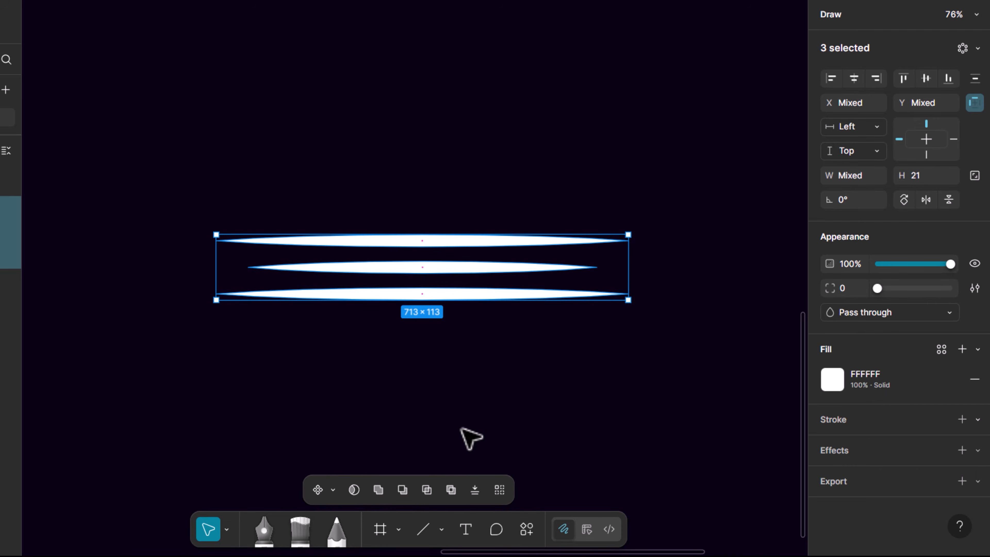
Unite the three outlined strokes with the Union operation and flatten them into a single vector.
left_click(379, 491)
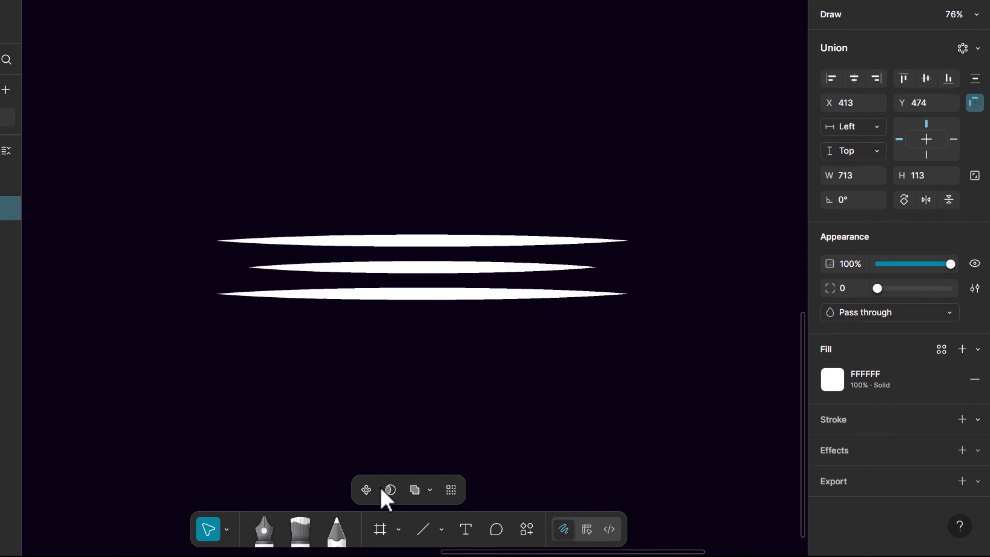
left_click(429, 490)
left_click(457, 466)
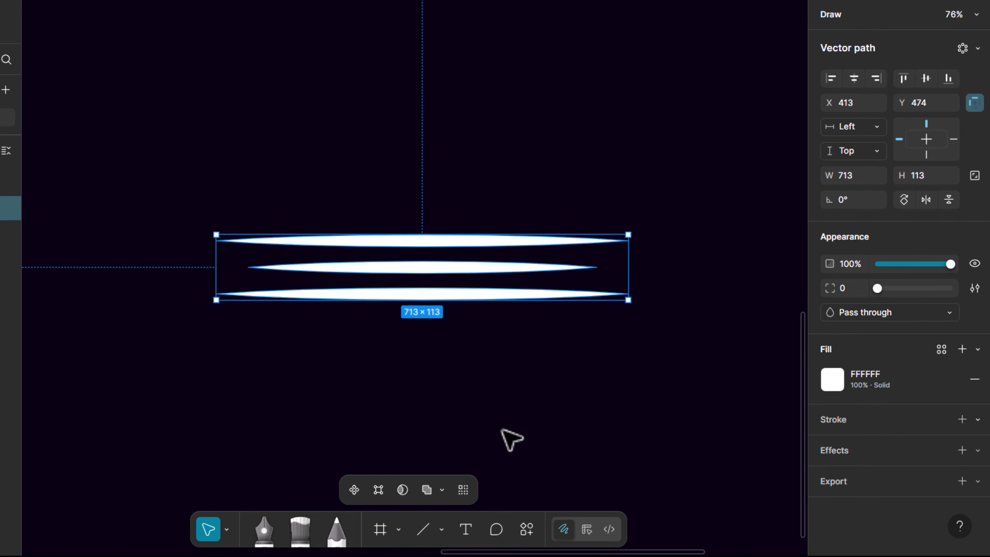
Reduce the flattened three-stroke vector's height to about 88 and create a stretch brush from it.
left_click_drag(516, 303, 502, 285)
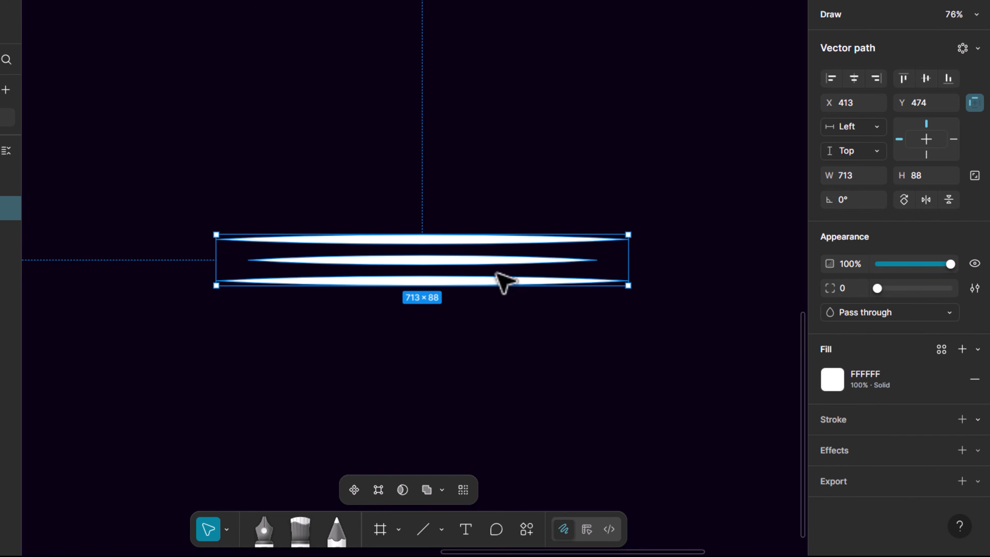
right_click(492, 282)
mouse_move(608, 373)
mouse_move(593, 310)
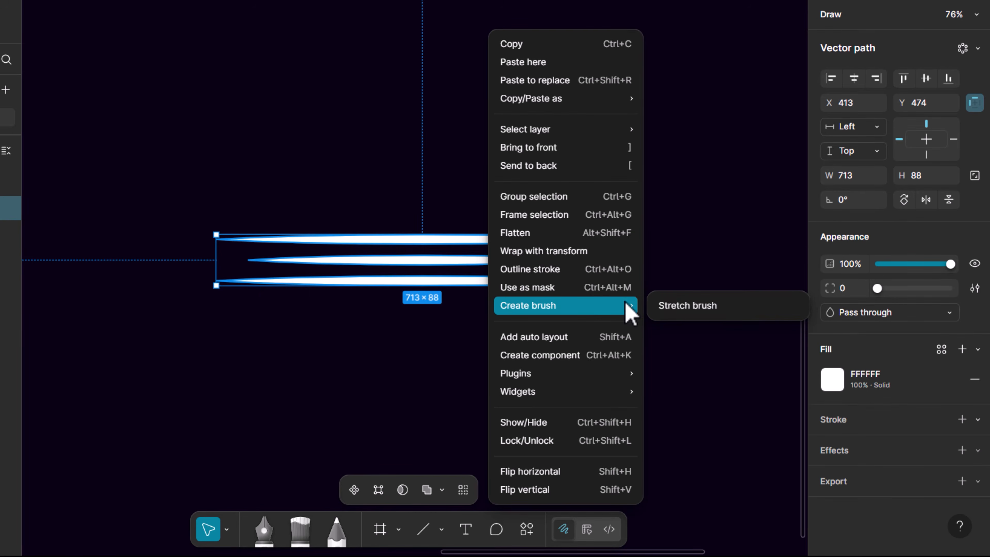
left_click(687, 306)
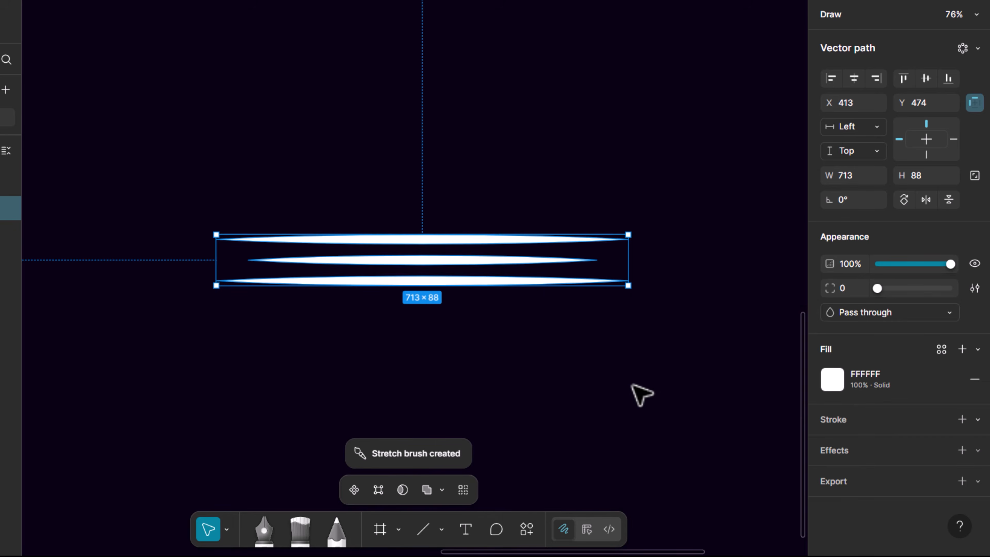
Delete the three-stroke vector from the canvas.
left_click(630, 384)
left_click(533, 268)
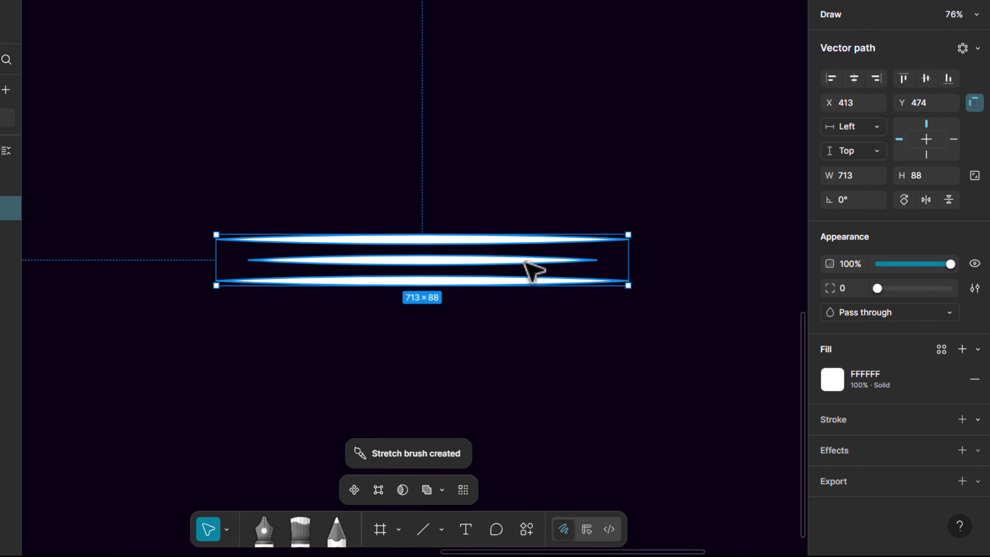
key("Delete")
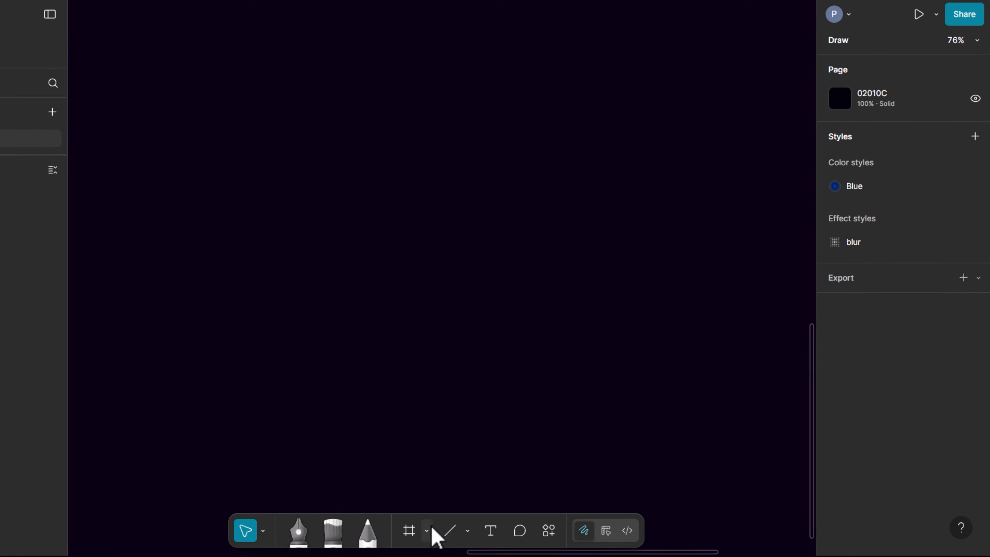
Draw an open wavy path about 1028 wide and 457 high with the Pen tool, using three curved anchor points.
left_click(264, 531)
left_click(78, 96)
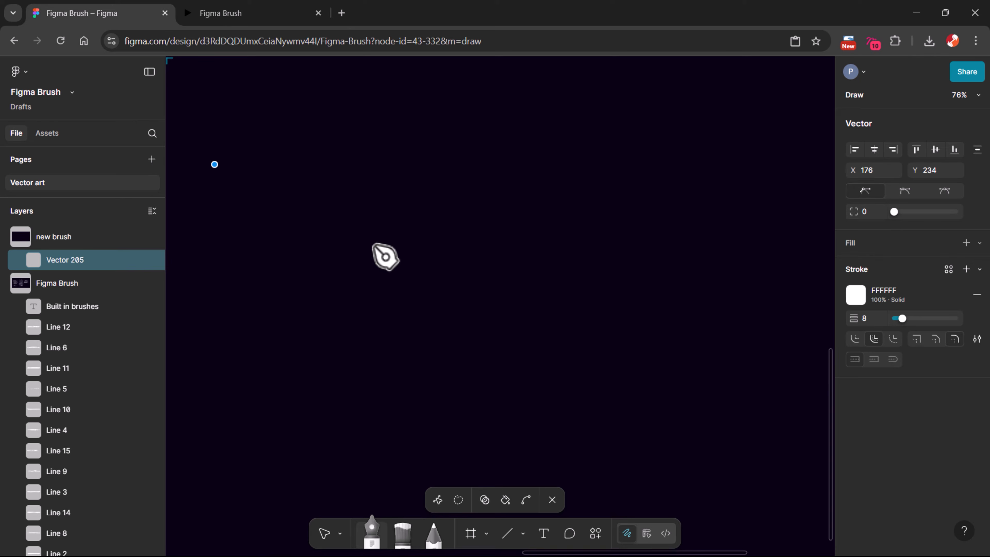
left_click_drag(393, 278, 440, 391)
left_click_drag(721, 300, 813, 153)
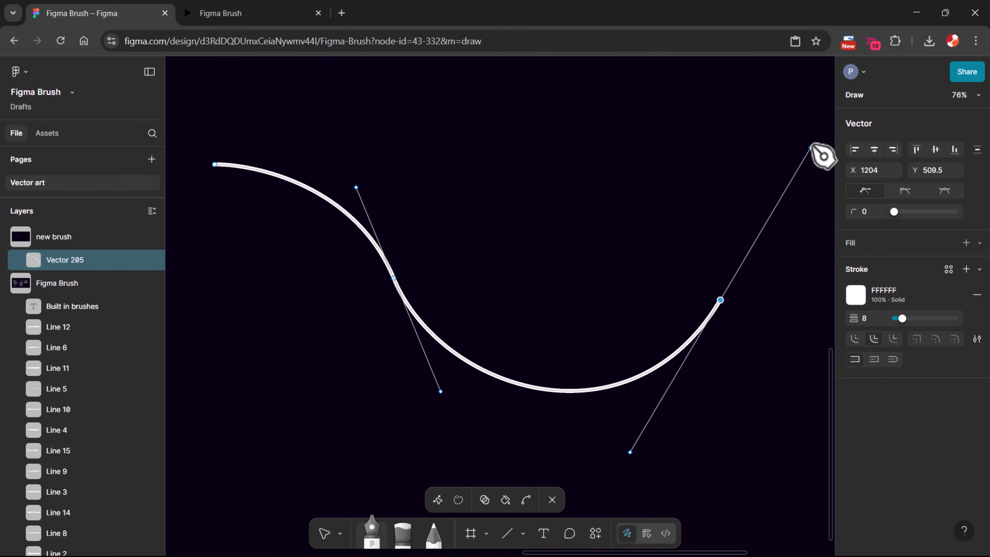
key("Escape")
key("Escape")
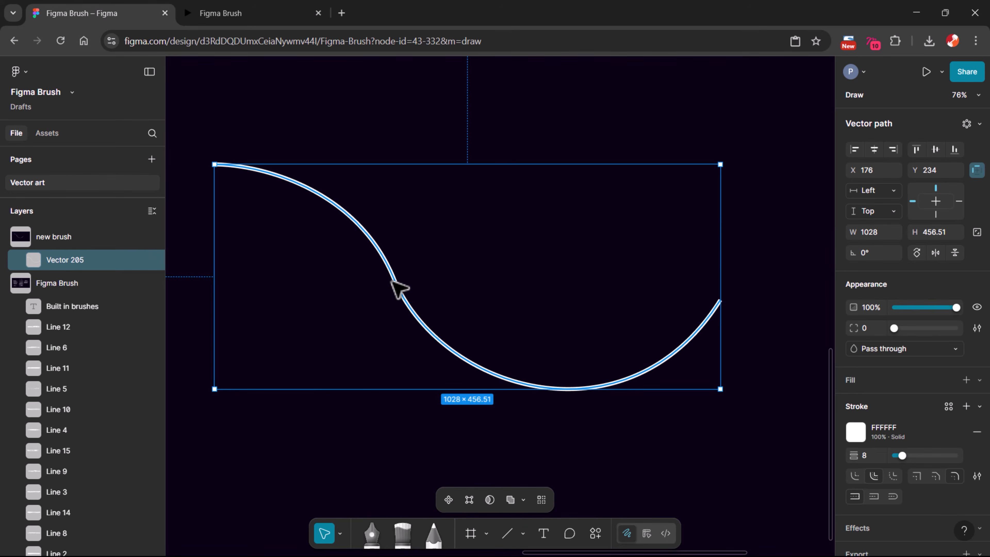
Adjust the curve handle of the wavy path's middle anchor, bringing the path's height to about 462.
double_click(393, 280)
left_click(393, 277)
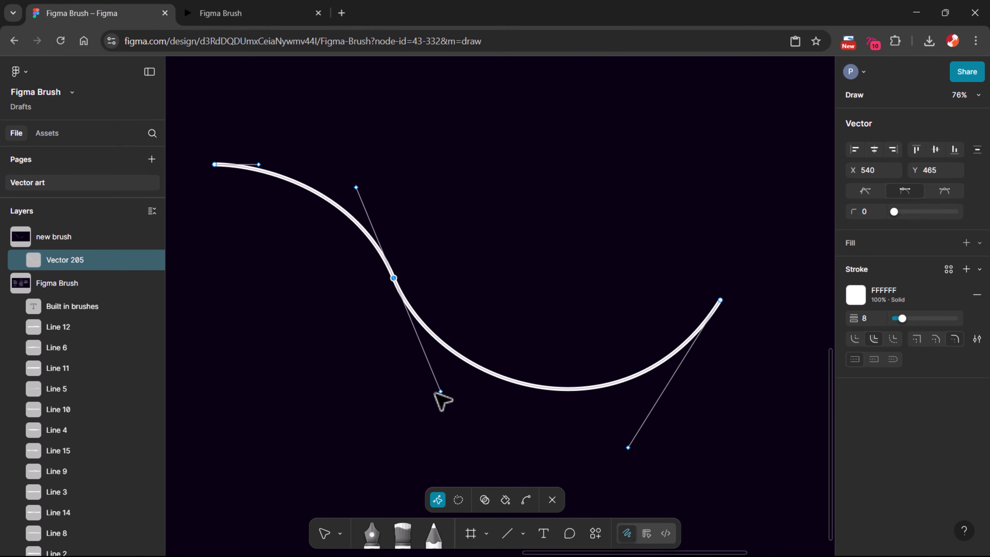
mouse_move(441, 392)
left_mouse_down()
mouse_move(438, 404)
mouse_move(458, 400)
left_mouse_up()
left_click(601, 316)
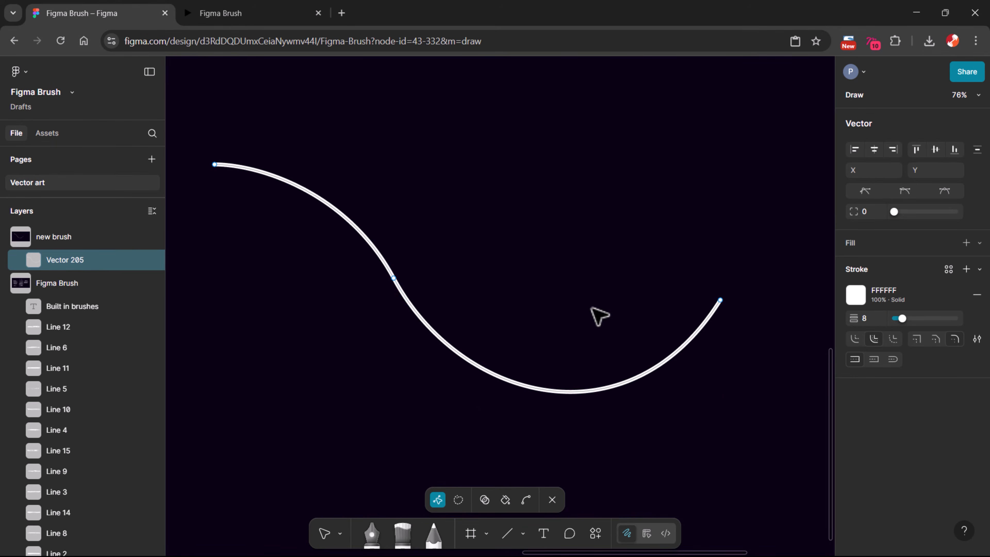
key("Escape")
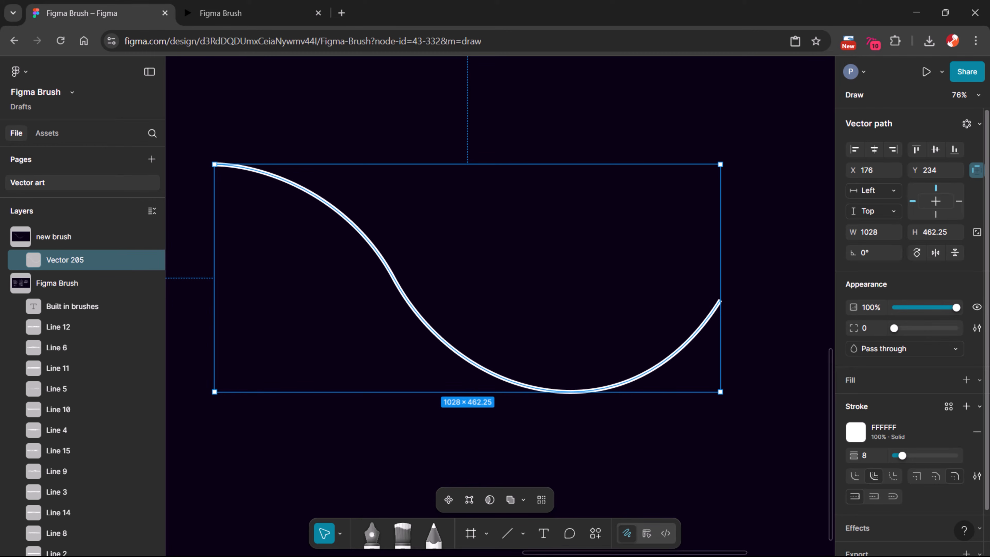
Turn the path's stroke into a brush stroke using the custom tapered three-line Union brush, and set its weight to 30.
left_click(979, 407)
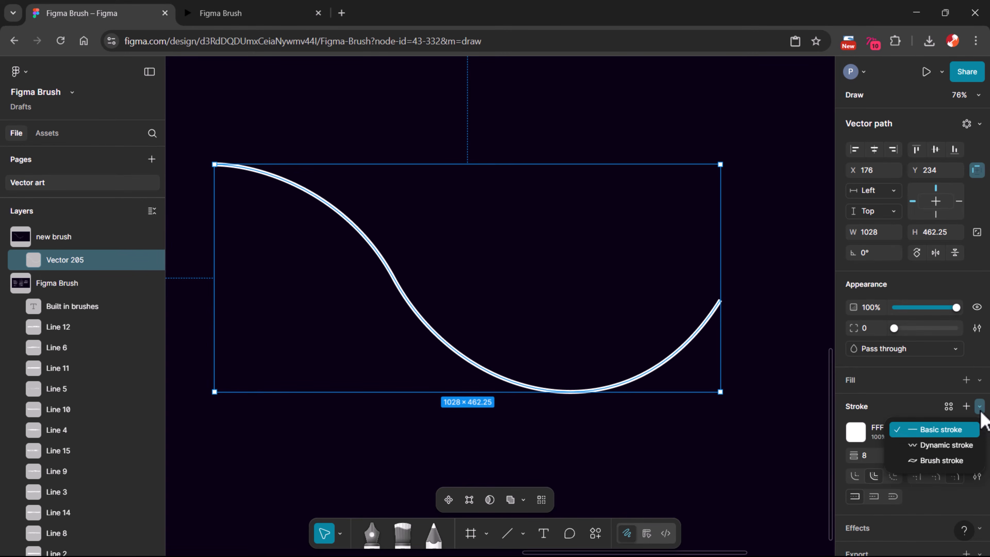
left_click(967, 461)
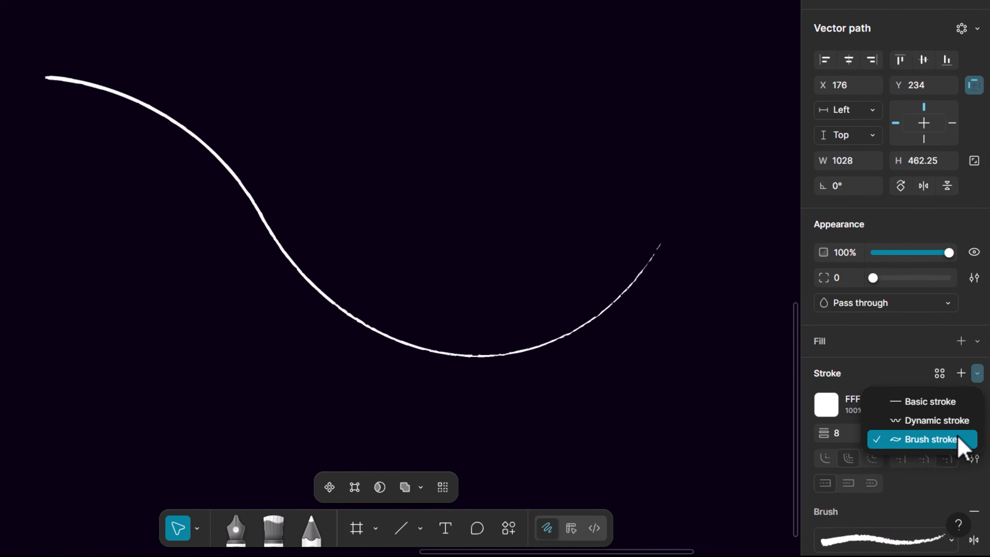
left_click(893, 540)
scroll(692, 397, "down", 10)
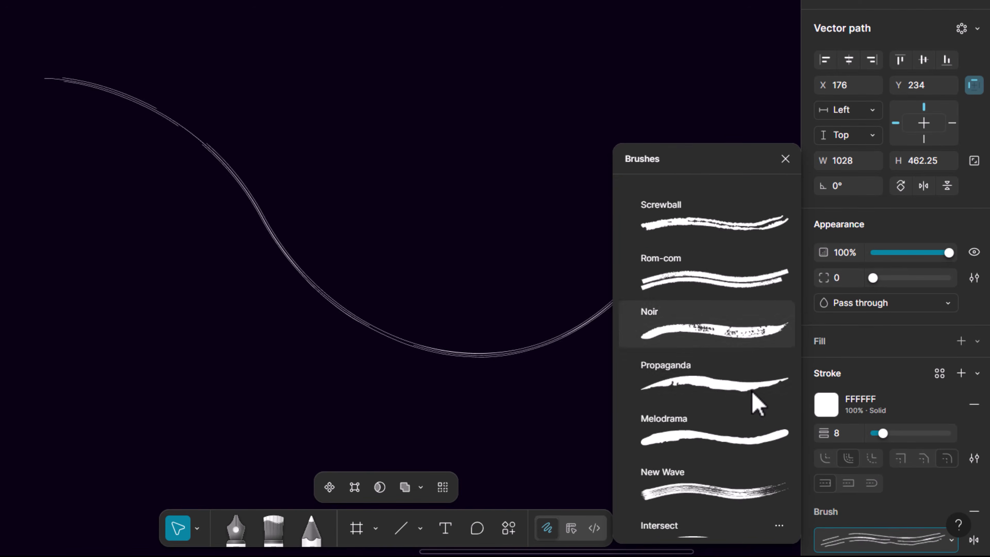
left_click(714, 530)
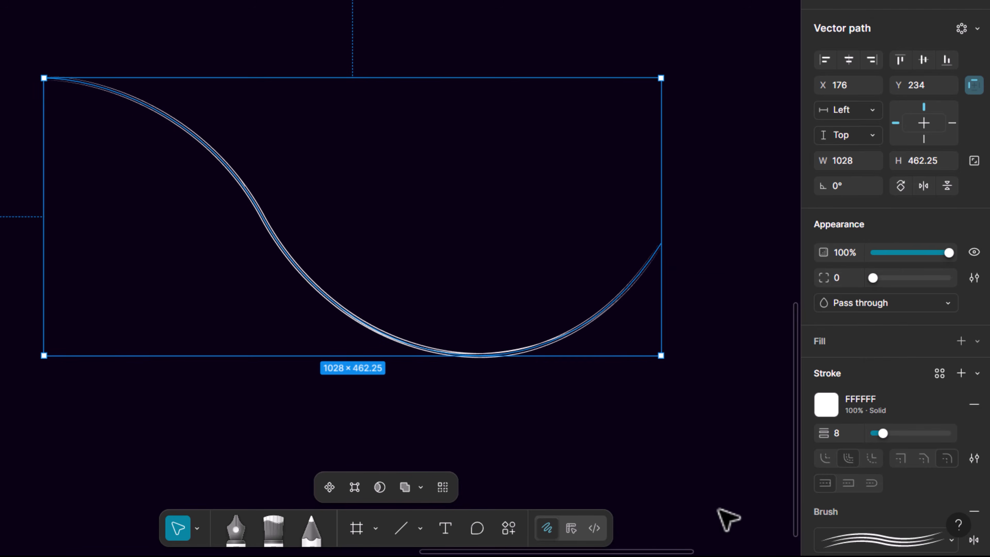
left_click_drag(883, 434, 899, 439)
Try a freehand stroke with the Brush tool using the custom multi-bar Union brush at weight 16, and undo it.
left_click(274, 529)
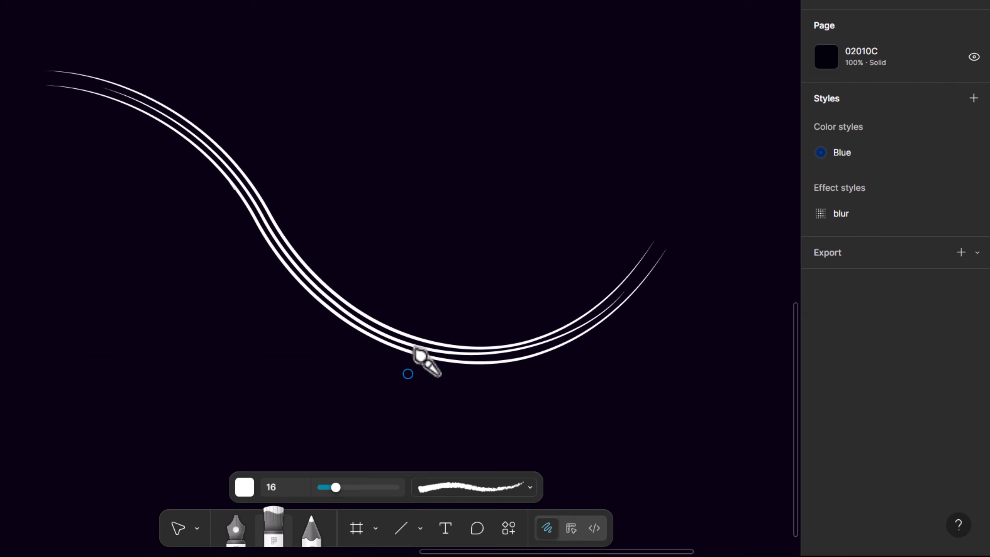
left_click(475, 488)
scroll(511, 404, "down", 10)
left_click(507, 422)
mouse_move(217, 353)
left_mouse_down()
mouse_move(504, 186)
mouse_move(539, 201)
left_mouse_up()
key("ctrl+z")
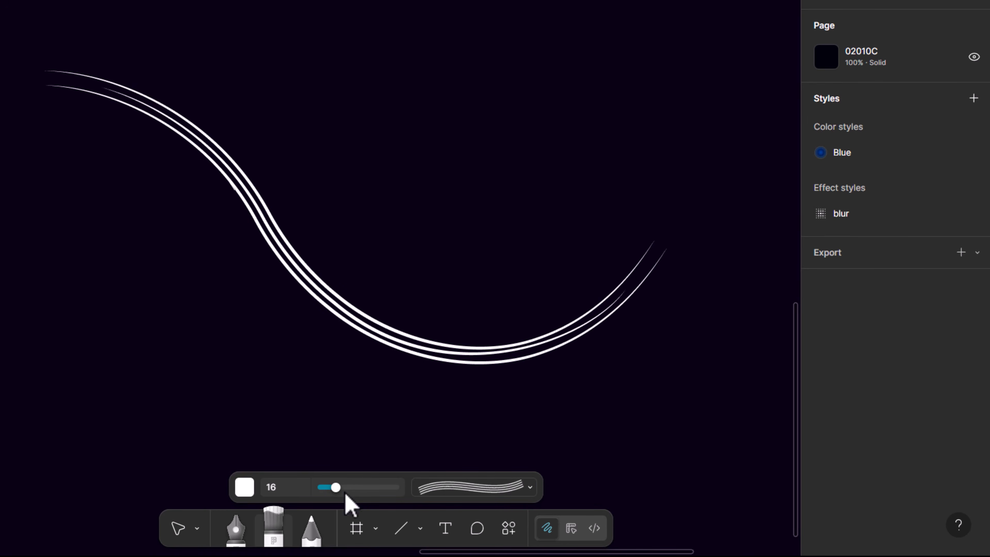
Try a longer freehand stroke with the multi-bar brush at a larger weight, and undo it.
left_click_drag(338, 488, 352, 487)
left_click_drag(310, 371, 695, 59)
key("ctrl+z")
key("ctrl+z")
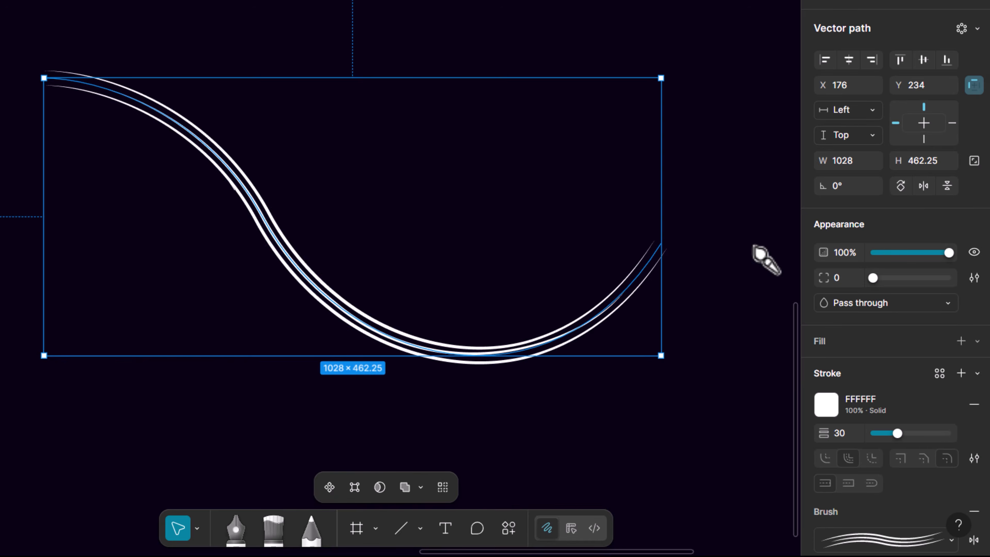
Change the wavy path's stroke colour to a linear gradient with FF2121 as the first stop.
left_click(827, 405)
left_click(657, 143)
left_click(626, 201)
left_click(579, 192)
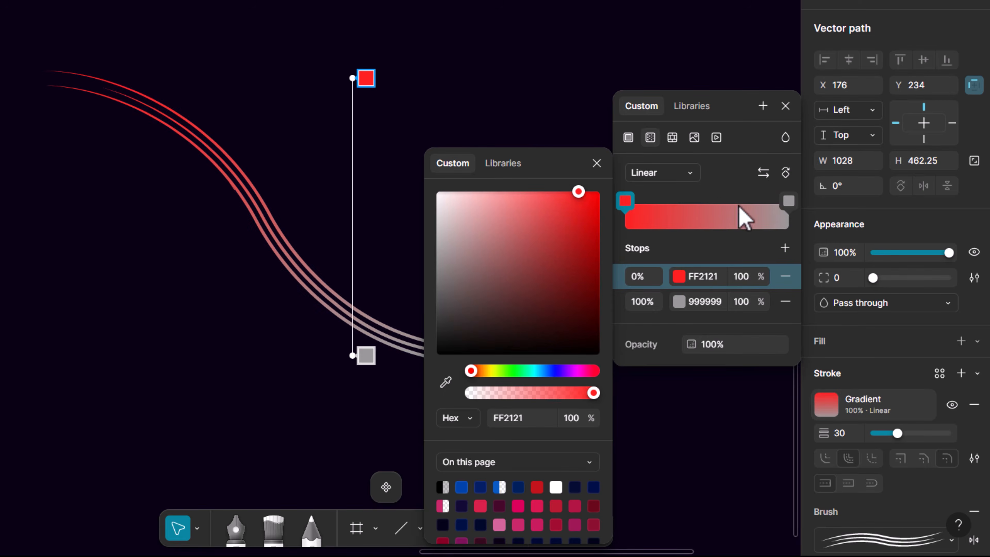
Add a gradient stop at 52% and colour it blue, 2631FF.
left_click(710, 215)
left_click(679, 302)
left_click(555, 372)
left_click(575, 193)
left_click(597, 163)
Set the gradient's 100% stop to bright green and finish editing the stroke colour.
left_click(788, 201)
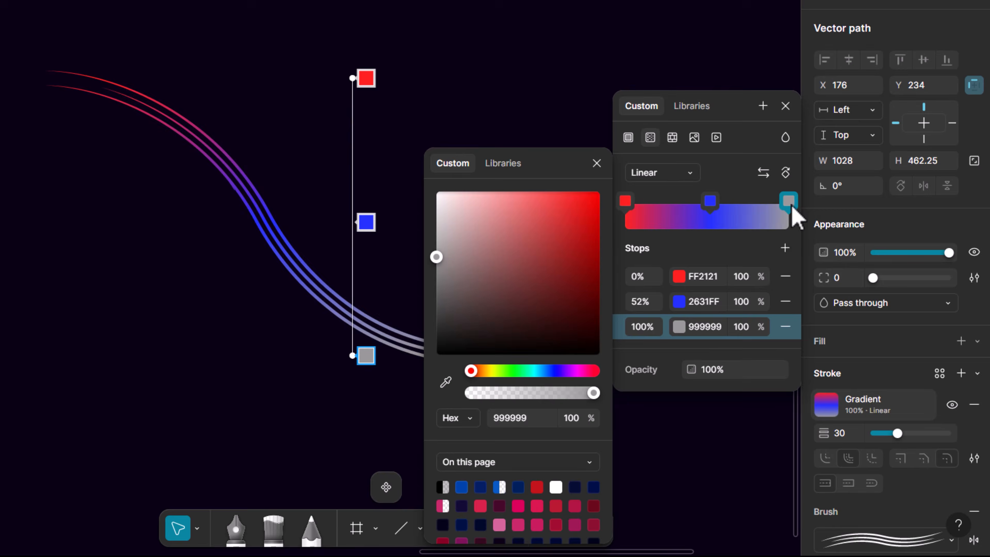
left_click(517, 371)
left_click(597, 194)
left_click(533, 150)
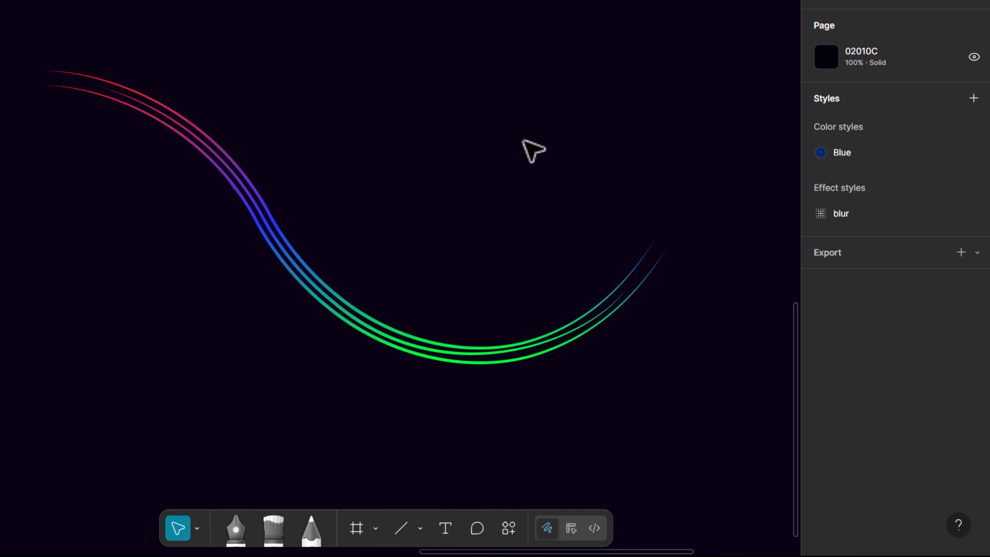
Delete the gradient wavy path and add a text object reading "Dancing Script" on the canvas.
left_click(390, 333)
key("Delete")
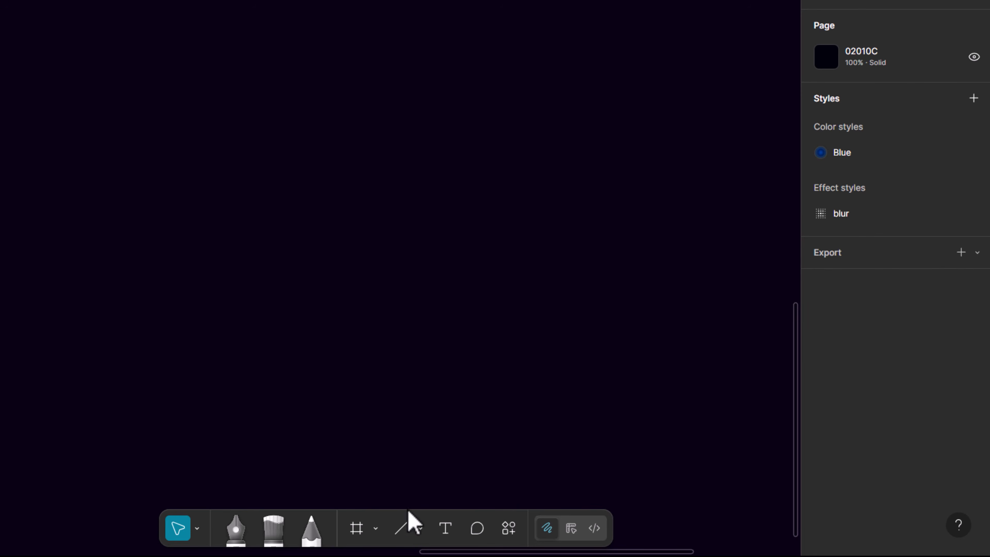
left_click(446, 531)
type("Dancing Script")
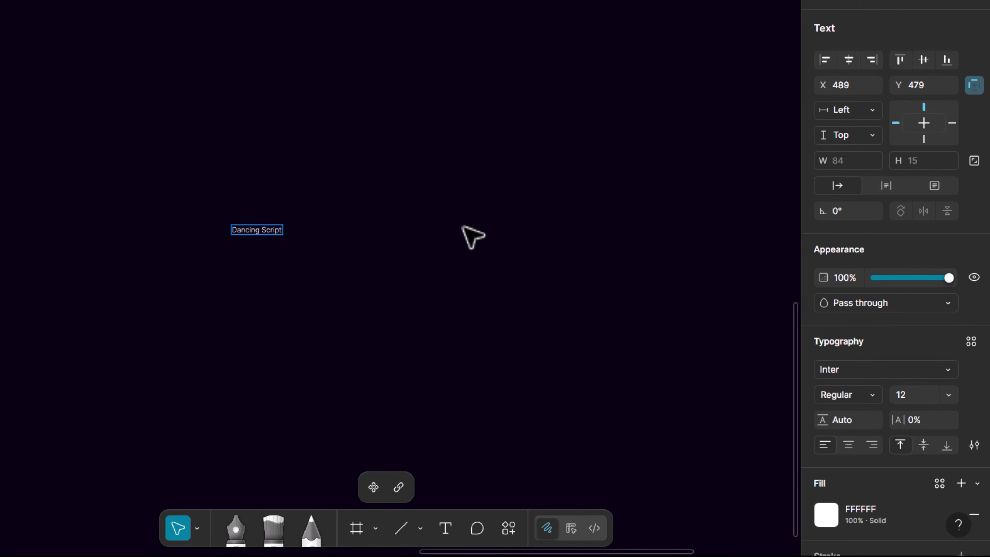
key("Escape")
Set the text to the Dancing Script font at size 128 and reposition it on the canvas.
left_click(949, 395)
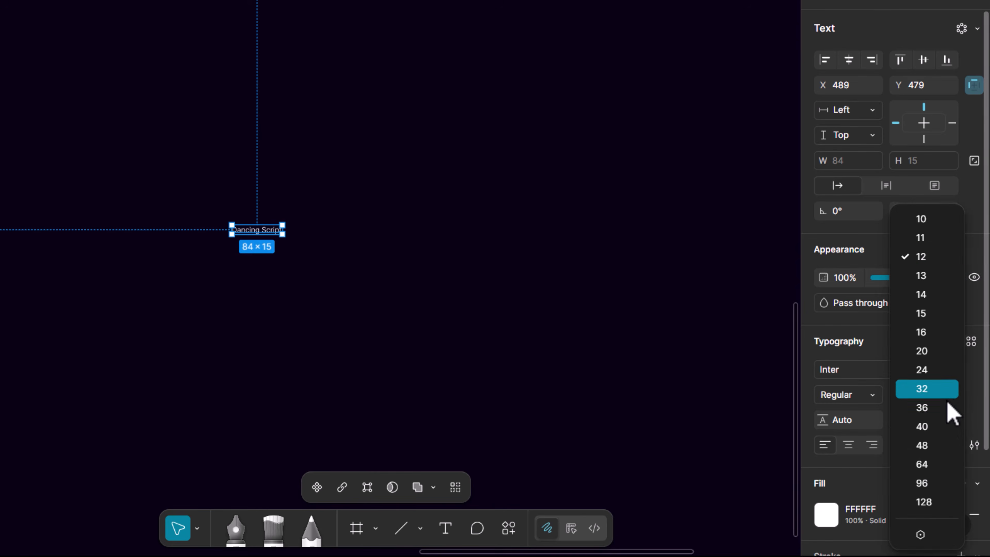
left_click(935, 506)
left_click_drag(593, 301, 527, 224)
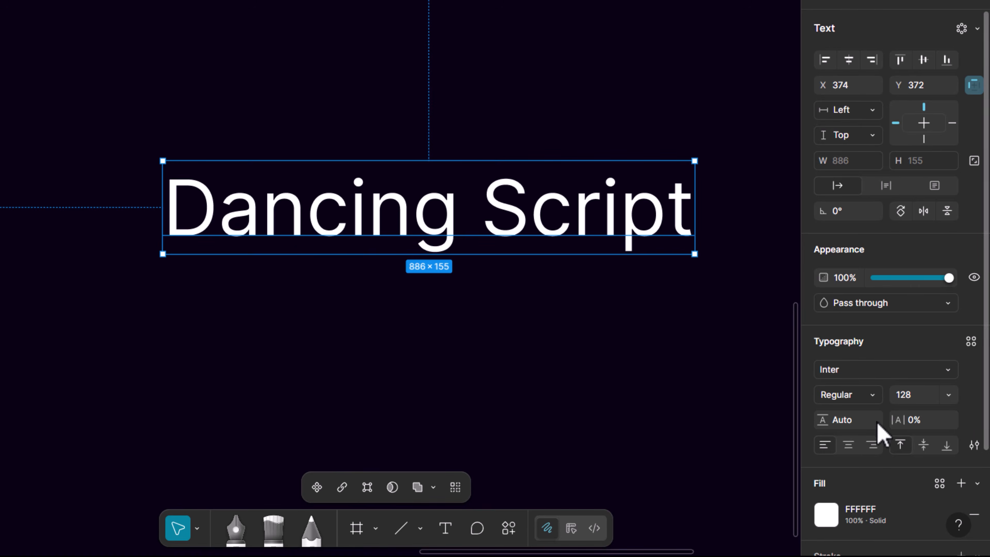
left_click(864, 369)
type("da")
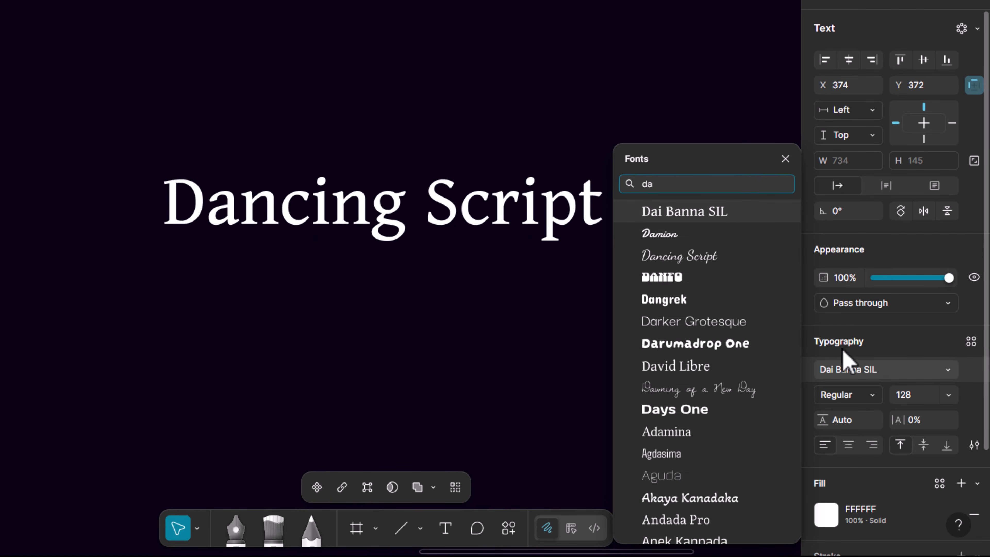
left_click(728, 259)
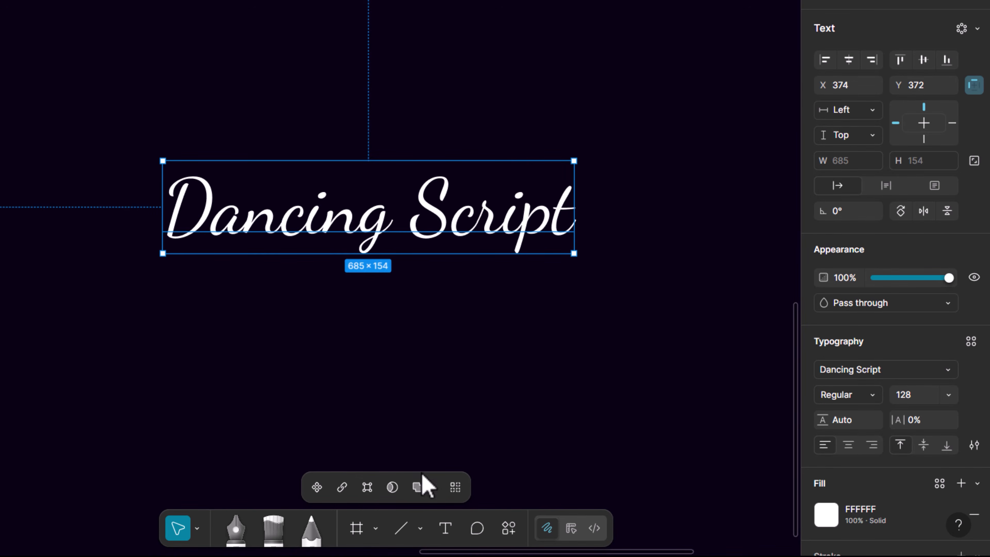
Enlarge the text to about 849 × 191 with the Scale tool and return to the Move tool.
left_click(198, 523)
left_click(242, 496)
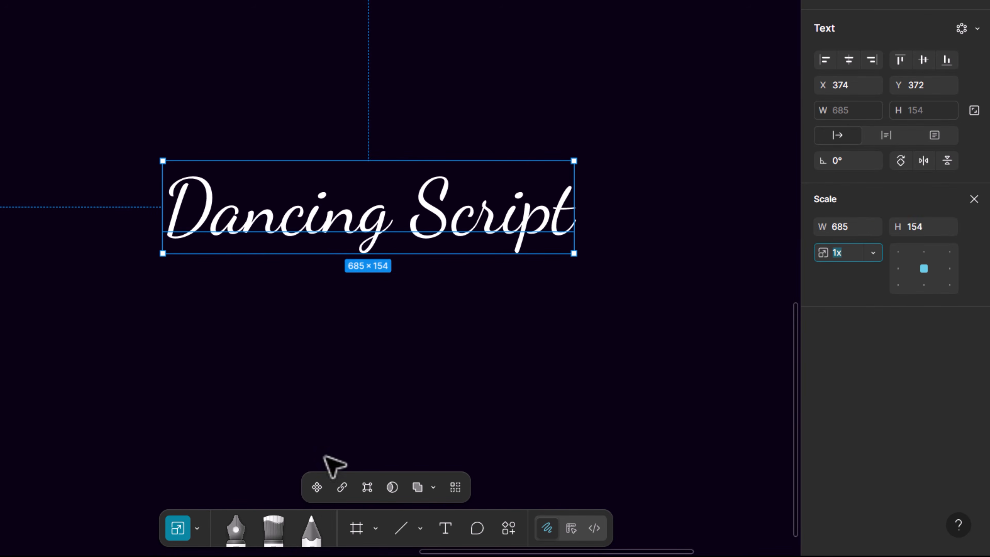
mouse_move(575, 254)
left_mouse_down()
mouse_move(654, 288)
mouse_move(565, 243)
left_mouse_up()
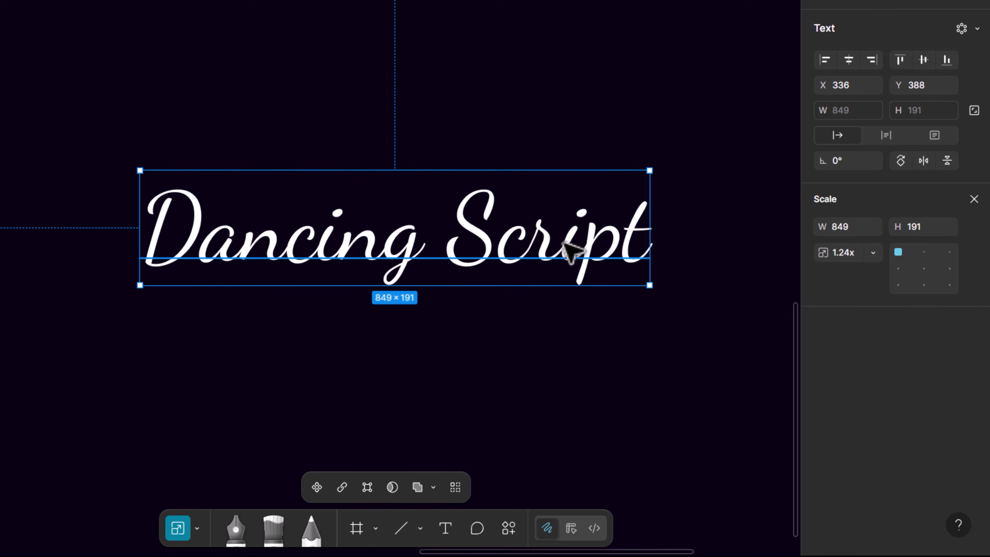
left_click(197, 527)
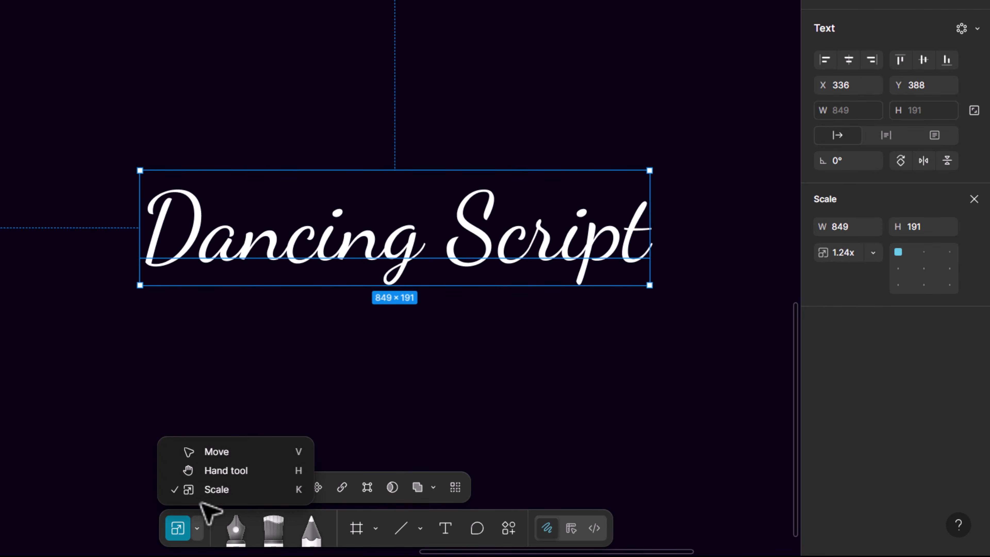
left_click(218, 452)
Remove the text's fill and give it a stroke of the Brush stroke type.
scroll(927, 427, "down", 3)
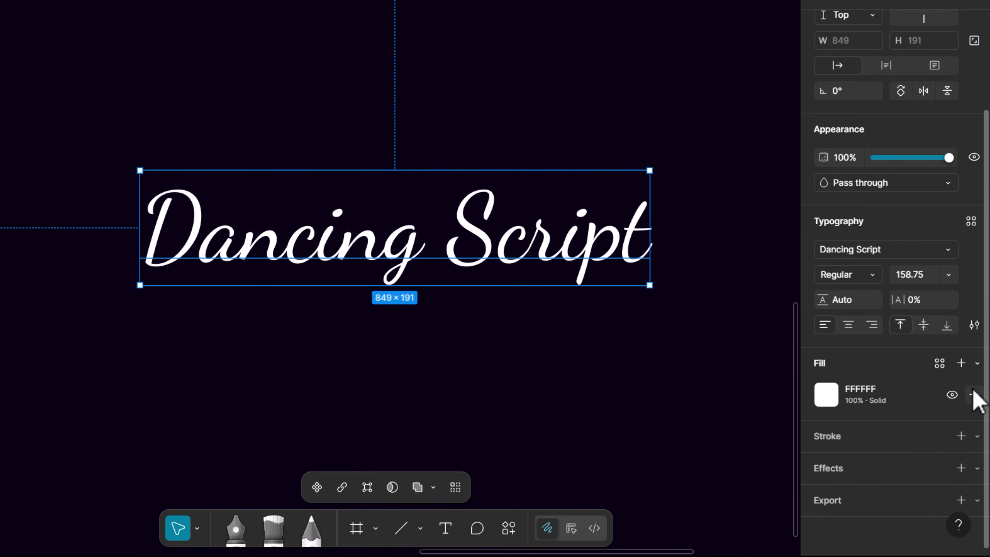
left_click(972, 395)
left_click(830, 397)
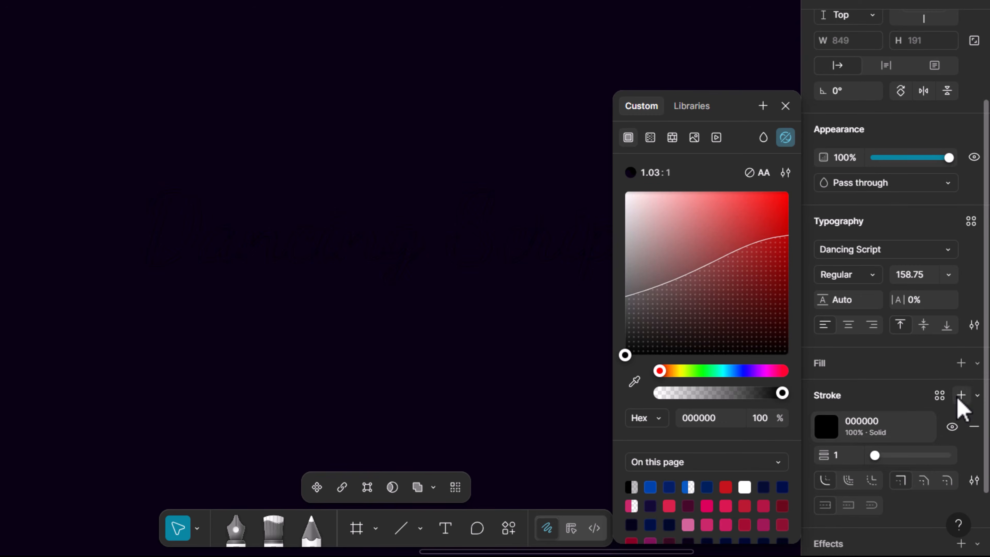
left_click(978, 395)
left_click(931, 461)
Set the text's stroke colour to white, FFFFFF, and deselect the text.
left_click(829, 428)
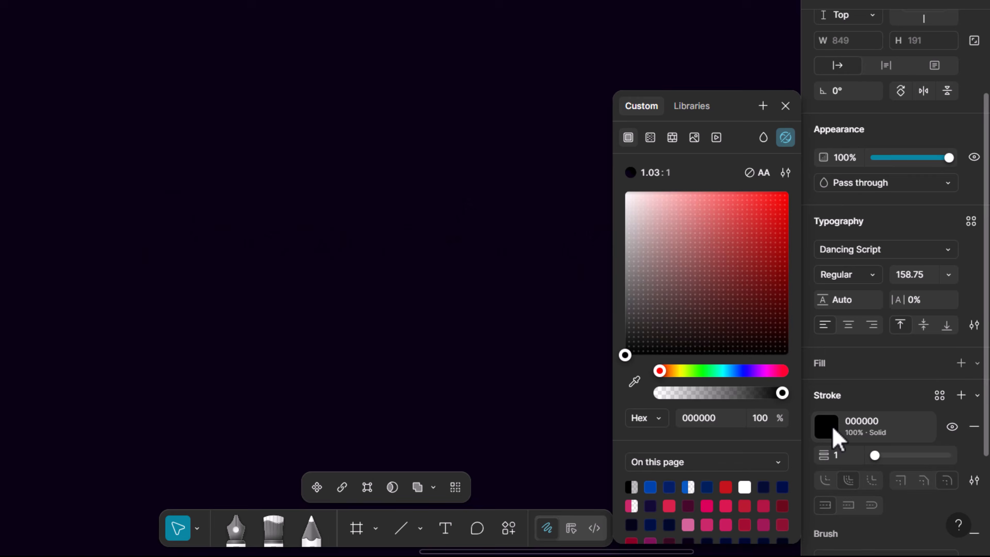
mouse_move(690, 259)
left_mouse_down()
mouse_move(641, 177)
mouse_move(591, 125)
left_mouse_up()
left_click(464, 346)
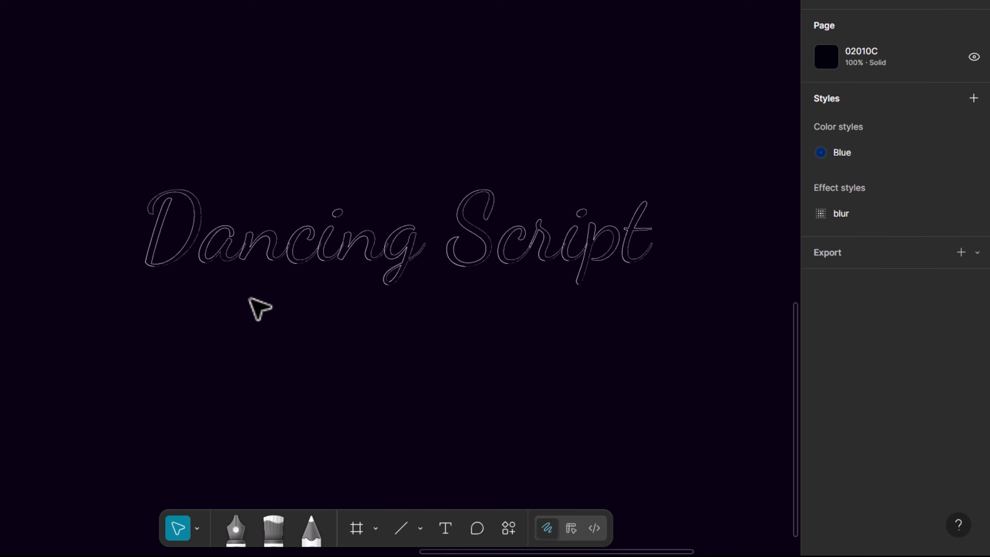
Increase the text's stroke weight to 5.
scroll(246, 283, "up", 5)
left_click(367, 214)
scroll(958, 394, "down", 5)
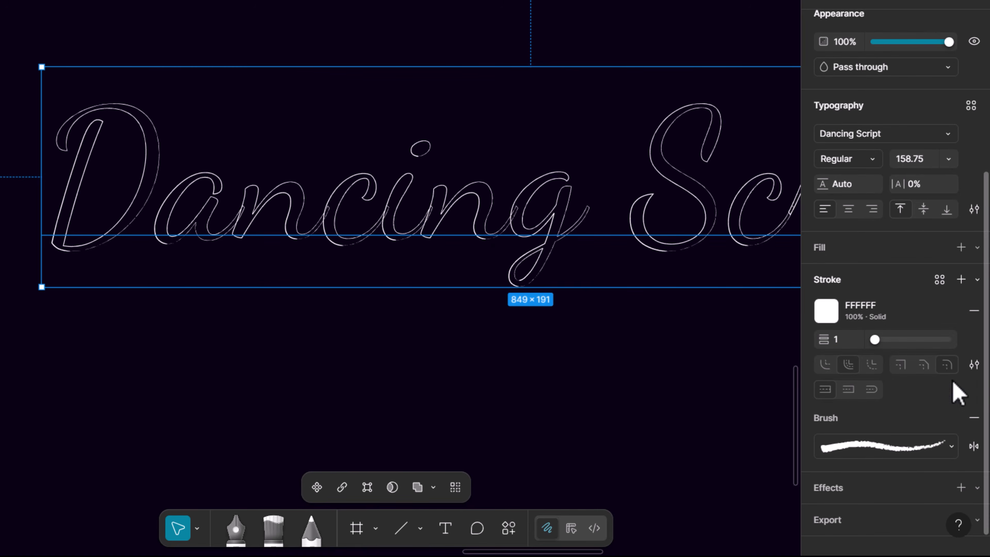
left_click_drag(879, 341, 884, 341)
Try the custom tapered three-line Union brush on the text's stroke.
left_click(873, 445)
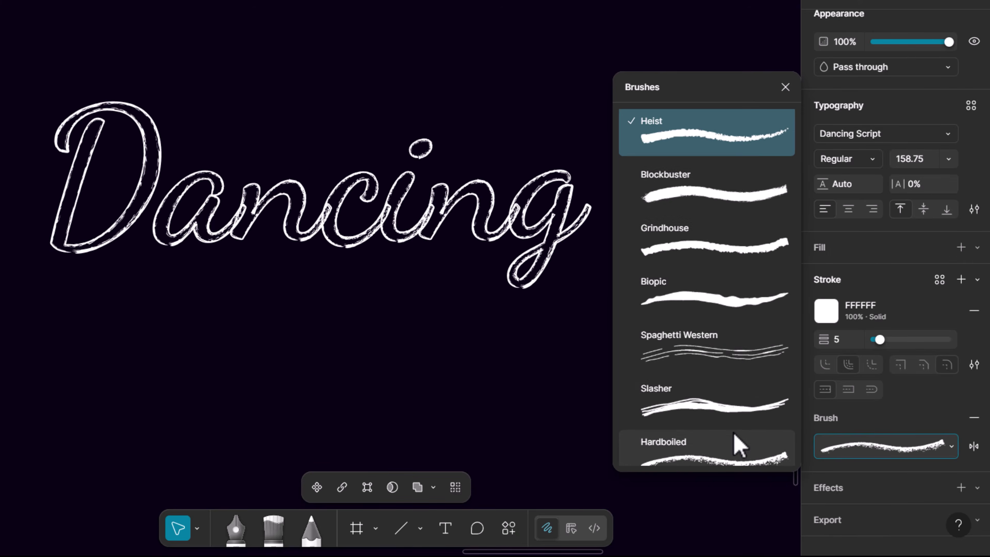
scroll(734, 439, "down", 5)
left_click(737, 454)
scroll(741, 433, "down", 1)
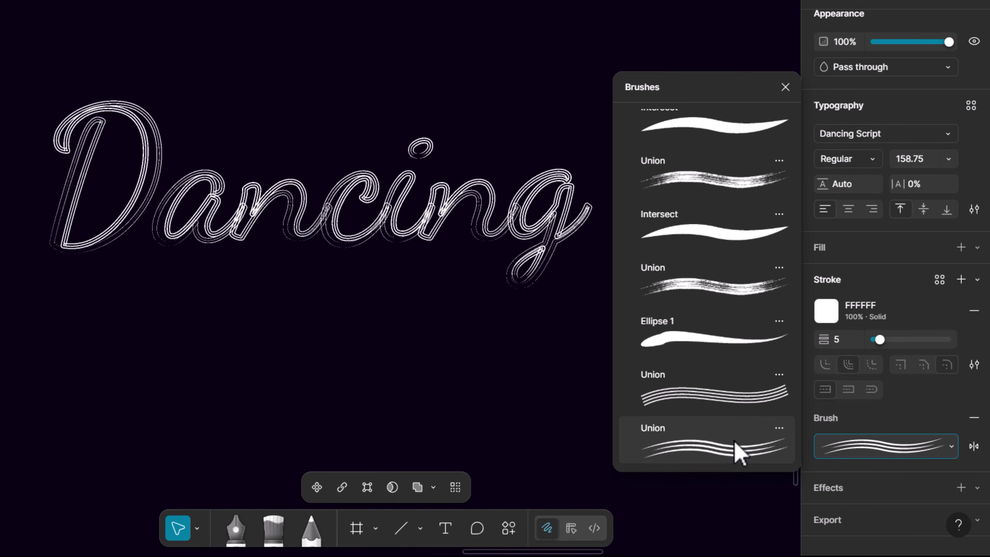
Apply the custom teardrop brush, Ellipse 1, to the text's stroke.
left_click(758, 342)
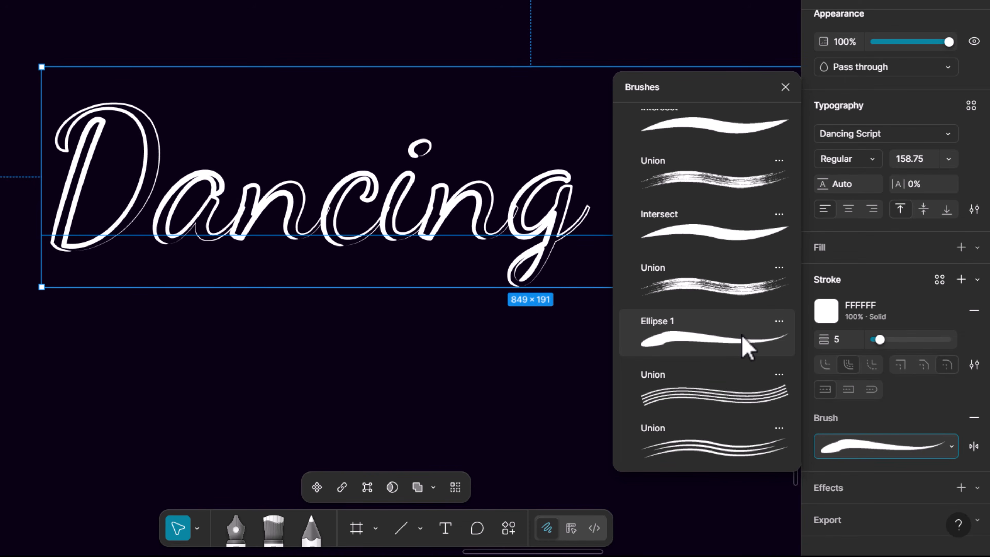
left_click(587, 234)
left_click(639, 240)
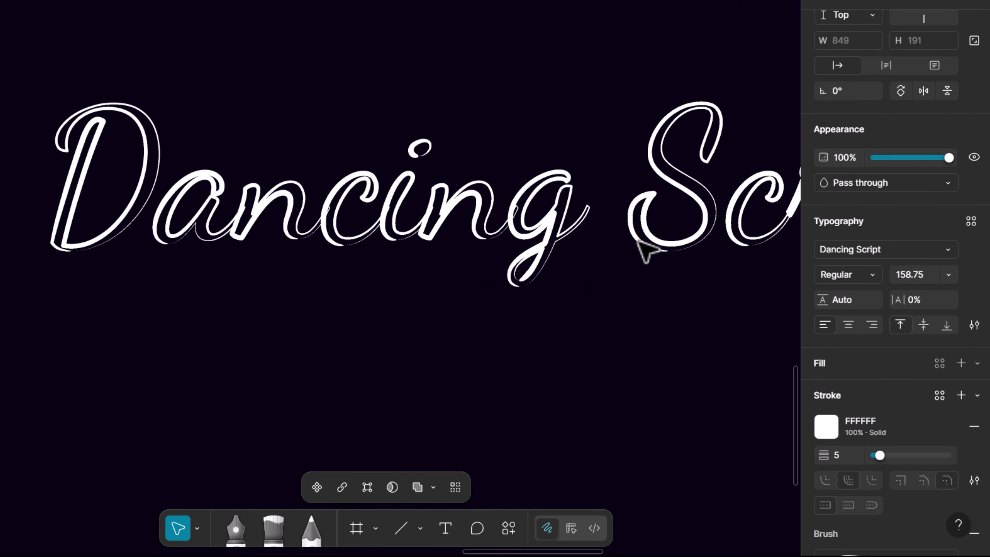
Apply the rough dry-bristle Union brush to the text's stroke and set the stroke weight to 2.
scroll(951, 437, "down", 4)
left_click(931, 417)
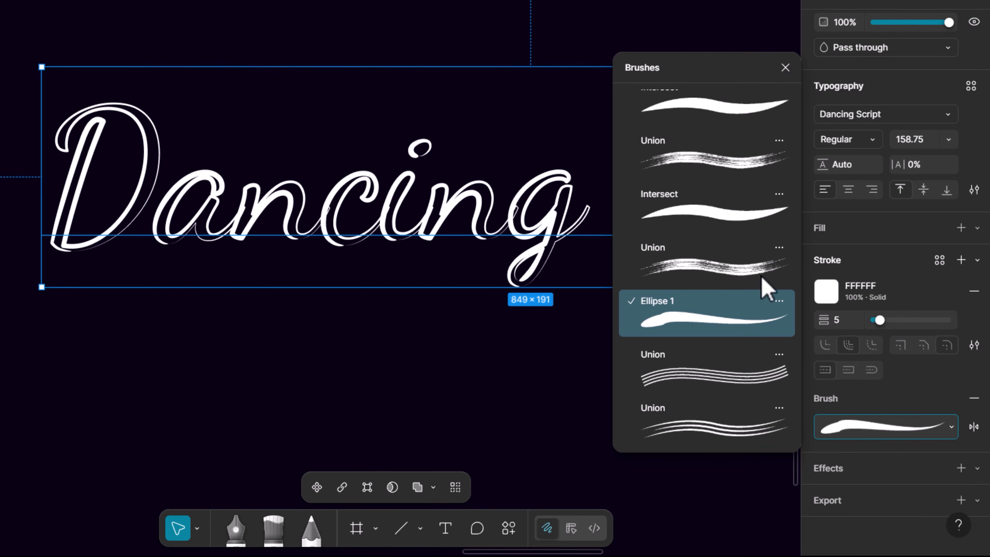
left_click(747, 248)
left_click_drag(895, 329, 881, 326)
Change the text's stroke to a linear gradient and set its first stop to red, FF3535.
left_click(827, 291)
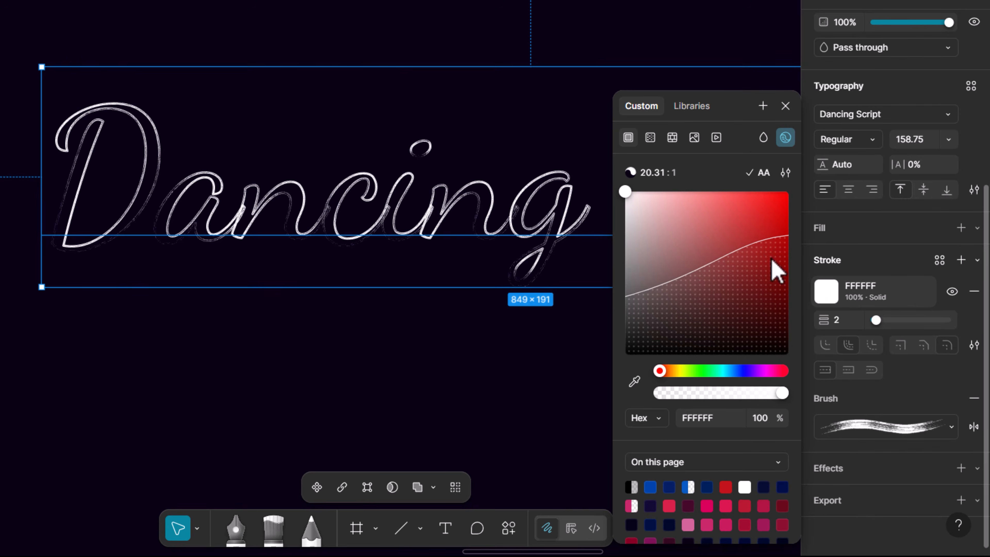
left_click(650, 138)
left_click(680, 276)
left_click(565, 200)
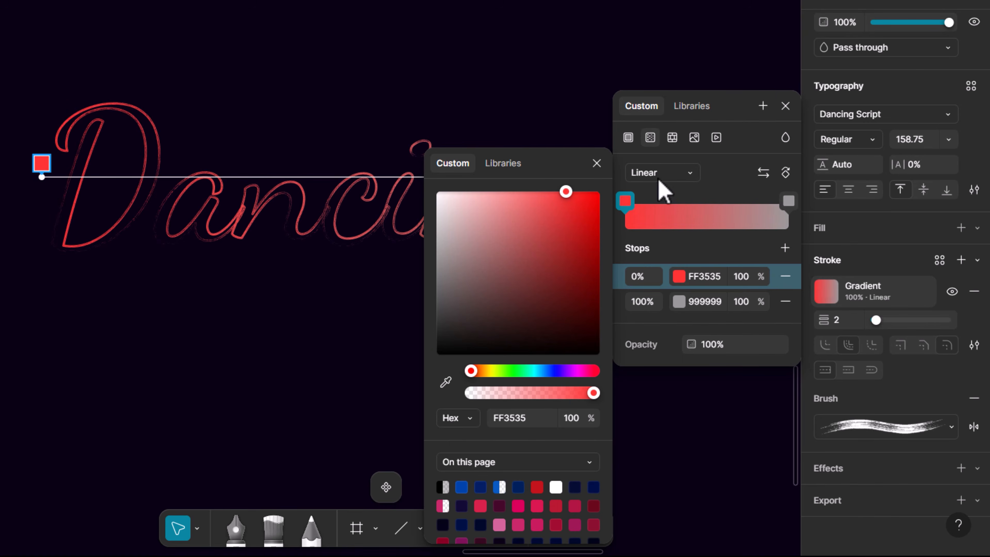
Add a gradient stop at 57% and colour it bright green, 37FF00.
left_click(720, 215)
left_click(679, 301)
left_click(507, 371)
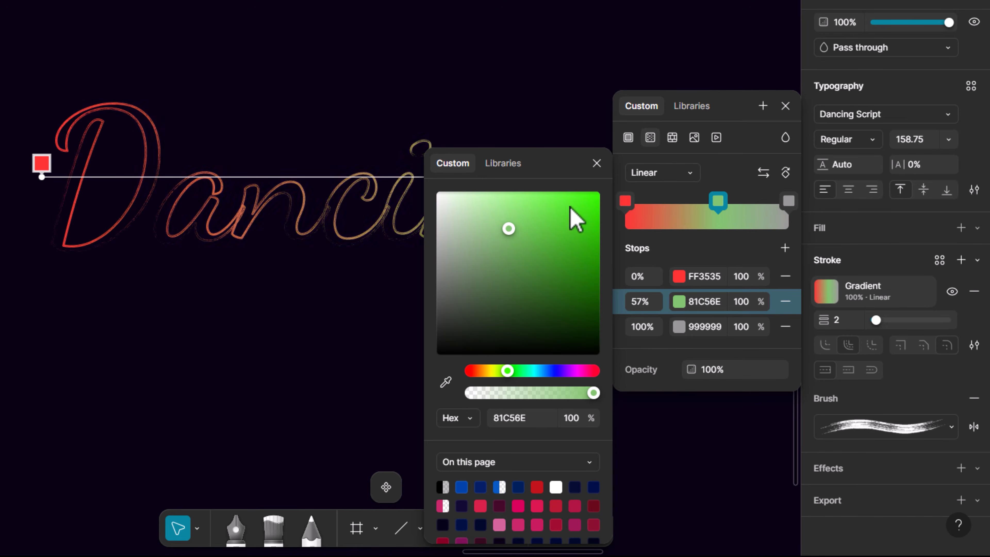
left_click_drag(571, 217, 599, 192)
Set the gradient's last stop to blue, 003CFF, and close its colour picker.
left_click(789, 201)
left_click(548, 370)
left_click_drag(559, 231, 603, 161)
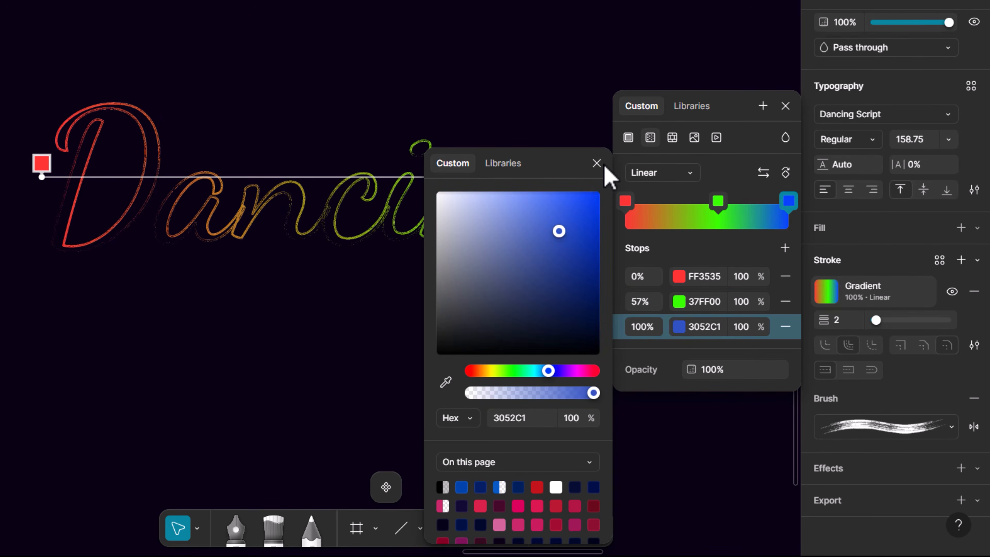
left_click(599, 164)
Recolour the gradient's middle stop to magenta, close the colour settings and deselect the text.
left_click(714, 201)
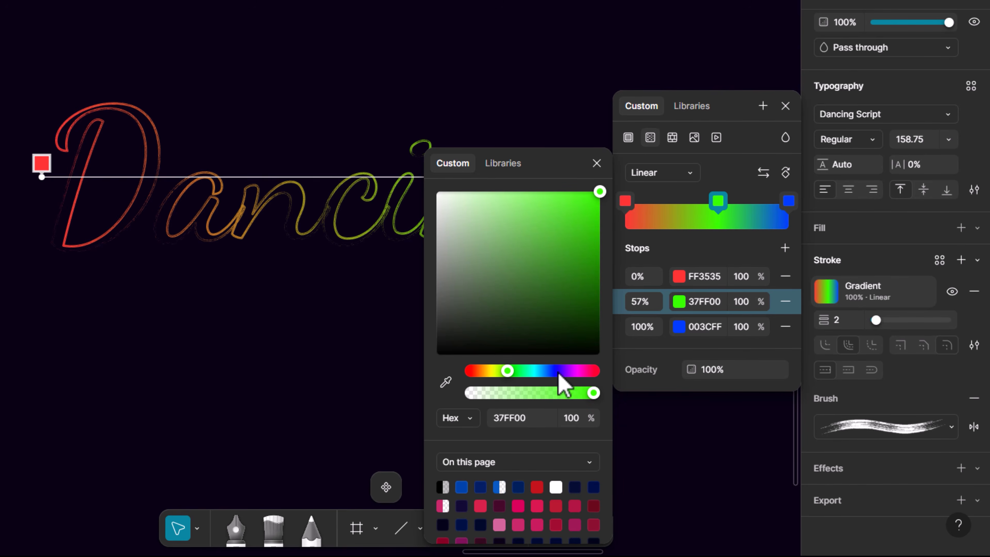
left_click(578, 372)
left_click(597, 163)
left_click(531, 82)
left_click(647, 452)
Examine the gradient script text and the brushed hair strands and face shading of the woman's portrait up close.
scroll(647, 452, "down", 1)
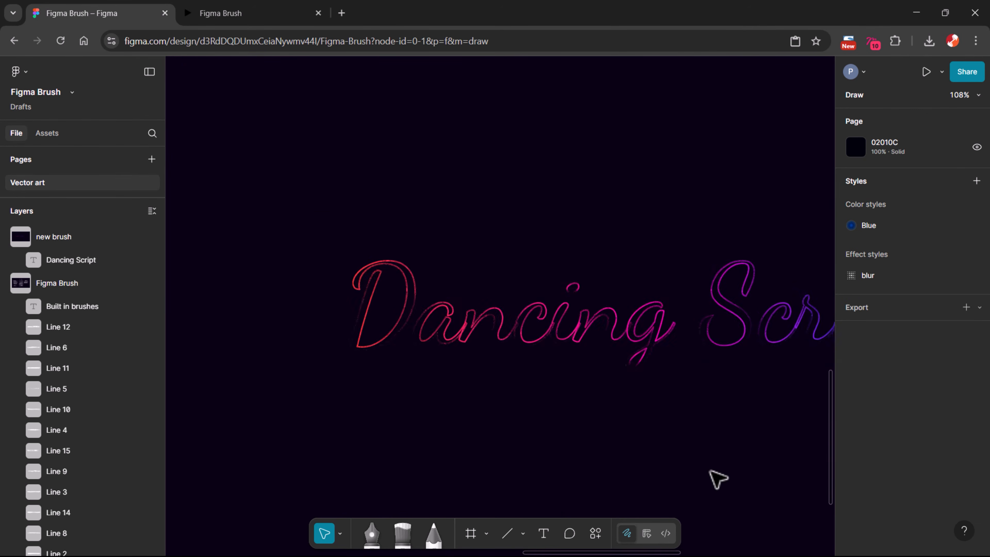
scroll(588, 423, "down", 2)
scroll(595, 423, "down", 2)
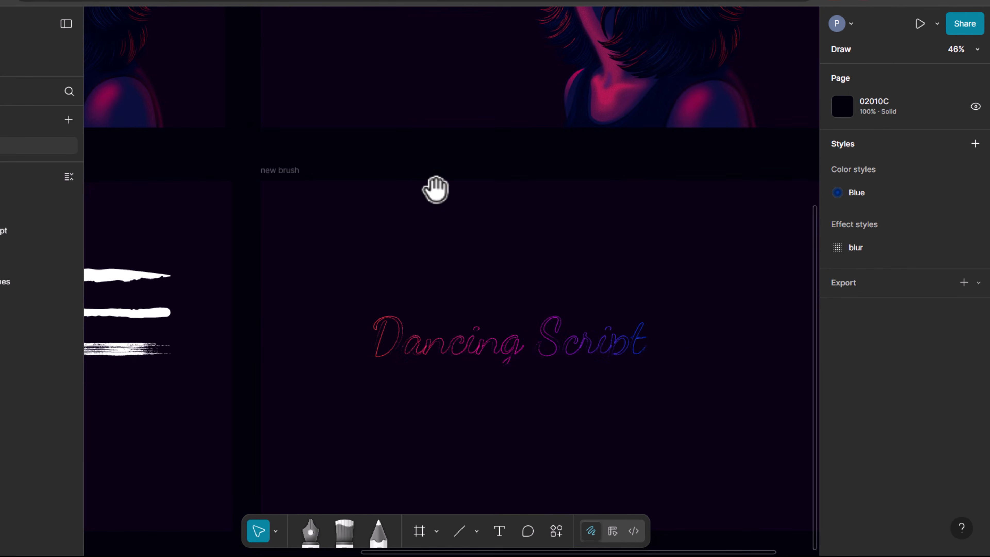
left_click_drag(436, 190, 420, 255)
scroll(529, 194, "up", 3)
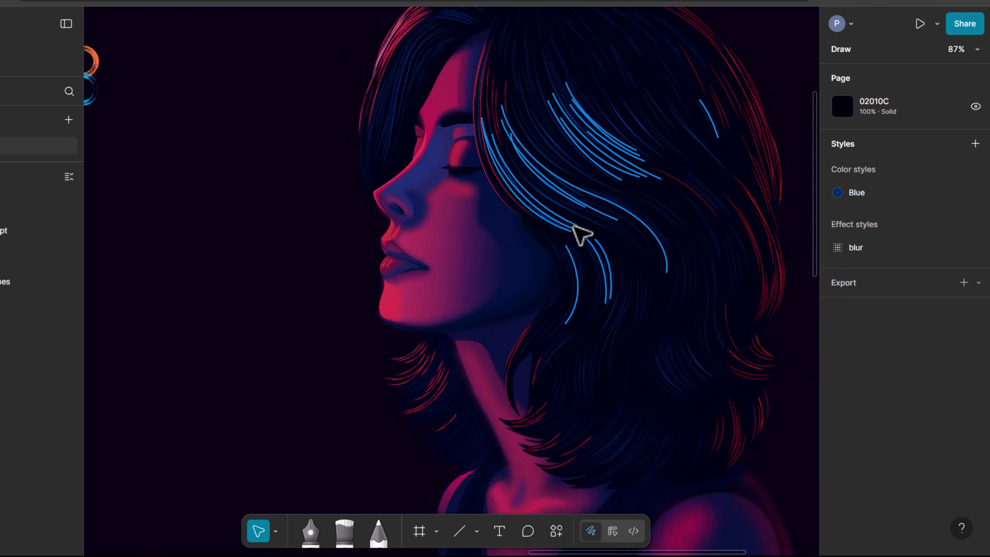
scroll(581, 234, "up", 1)
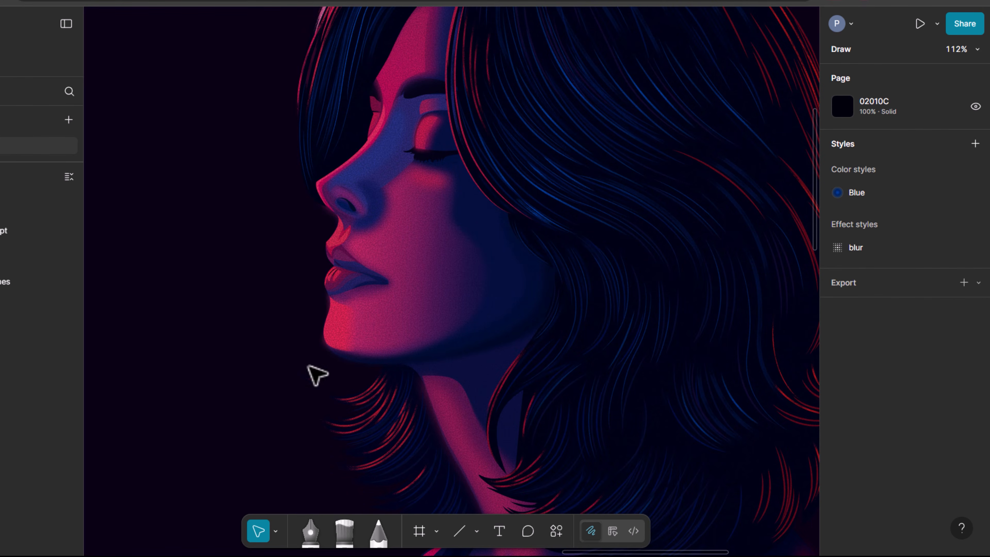
left_click_drag(182, 312, 174, 407)
scroll(267, 117, "up", 5)
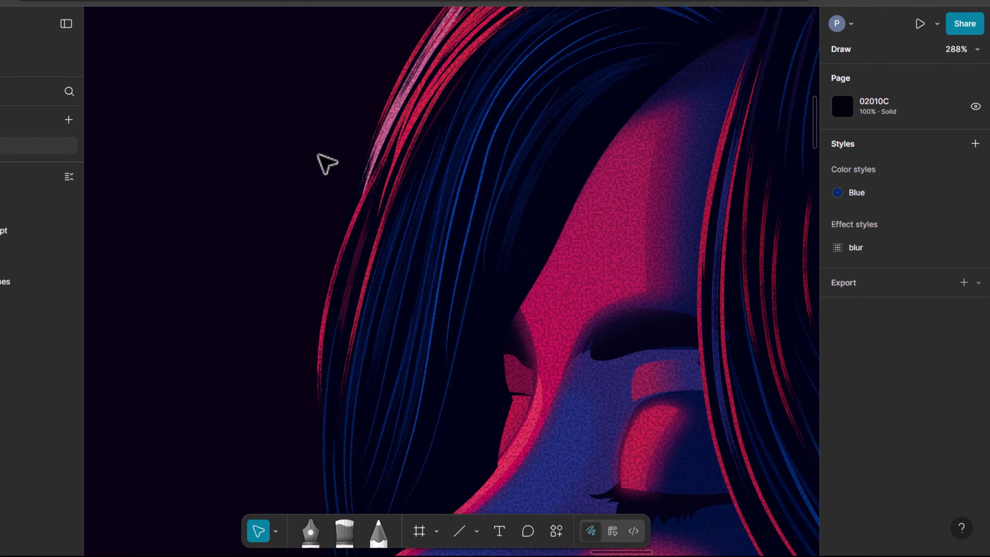
left_click_drag(325, 162, 351, 236)
left_click_drag(628, 352, 359, 144)
left_click_drag(506, 447, 635, 172)
scroll(568, 369, "down", 5)
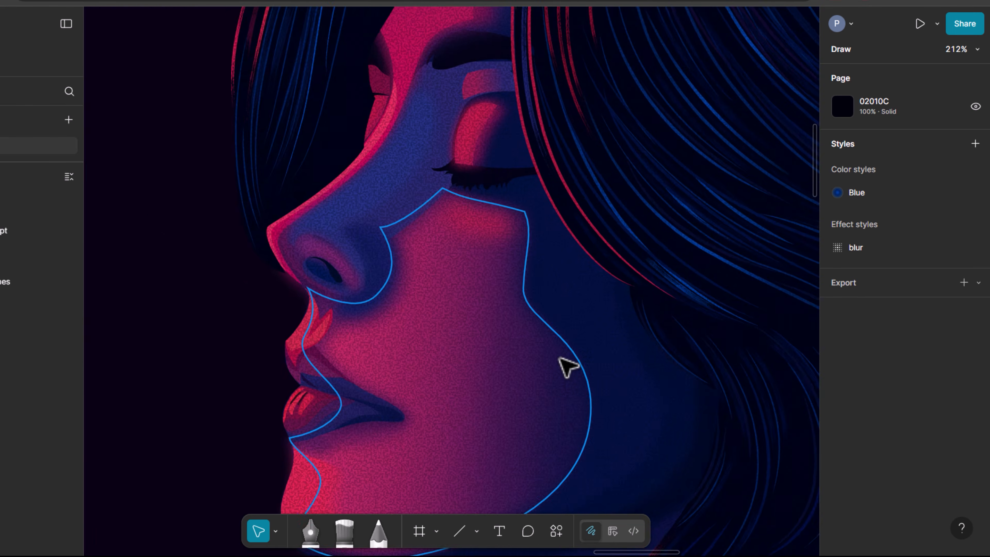
left_click_drag(654, 417, 577, 339)
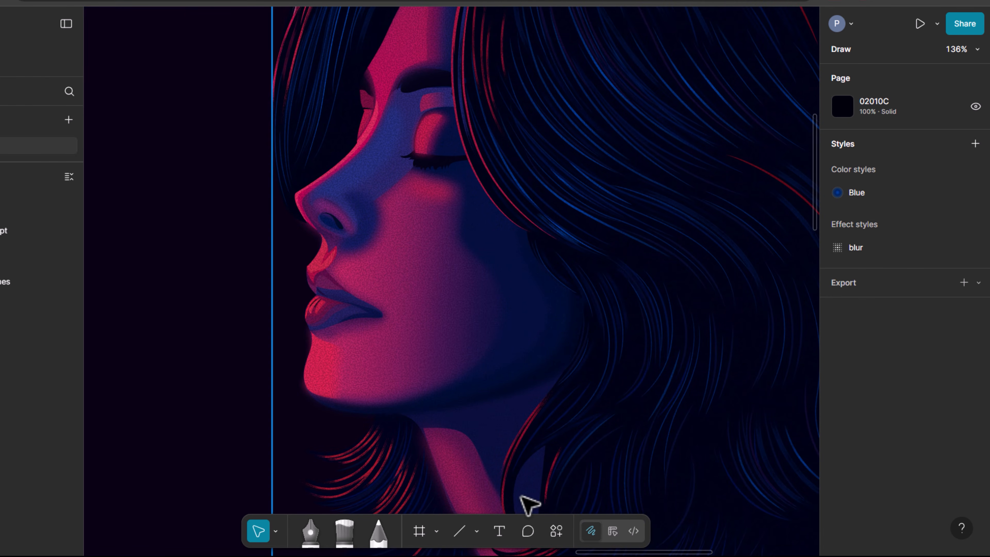
left_click_drag(252, 332, 267, 371)
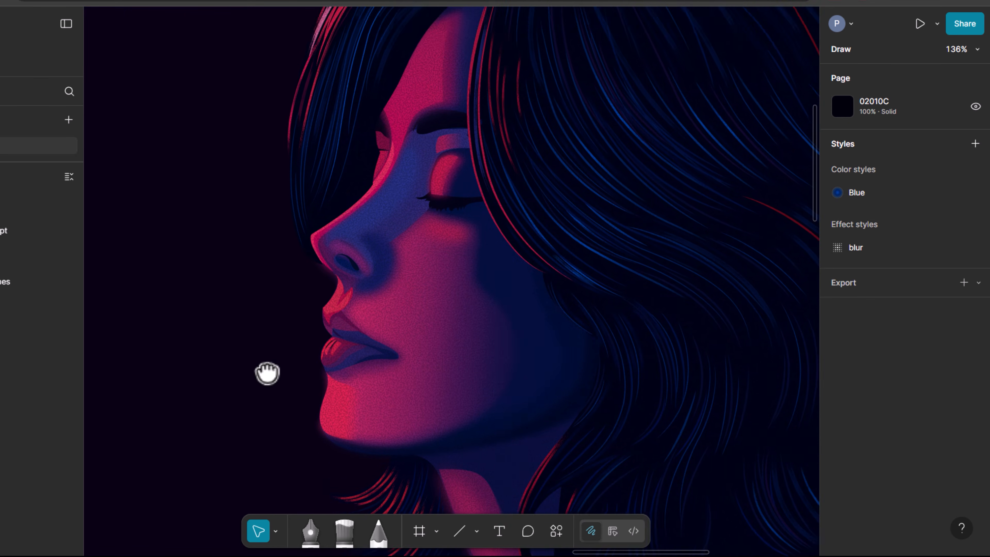
Draw an open curved path about 97 by 190 with the Pen tool in the empty area facing the woman's profile.
left_click(311, 531)
left_click(178, 112)
left_click_drag(271, 295, 387, 353)
key("Escape")
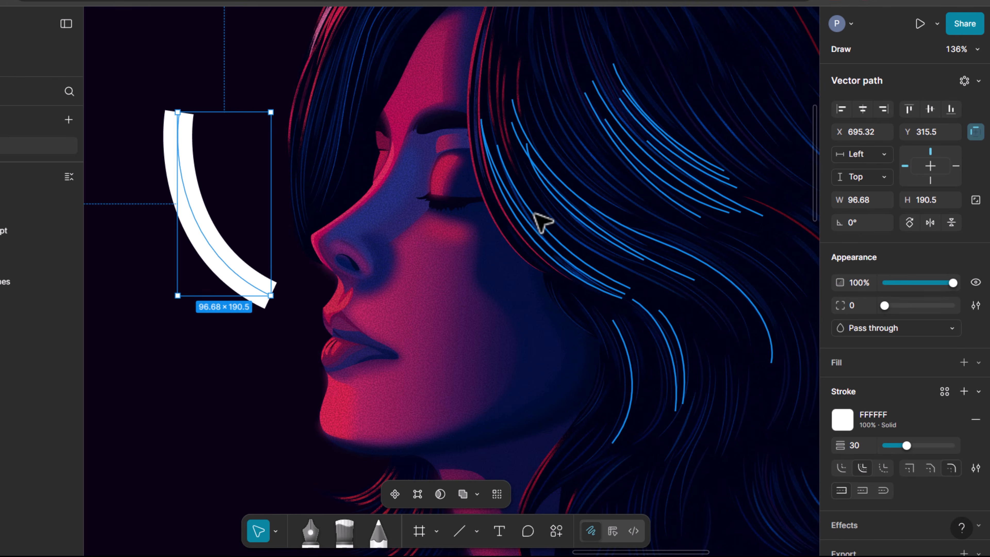
Copy the properties of a dark blue 000932 hair strand onto the new curve and set its stroke weight to 18.
left_click(582, 139)
key("ctrl+alt+c")
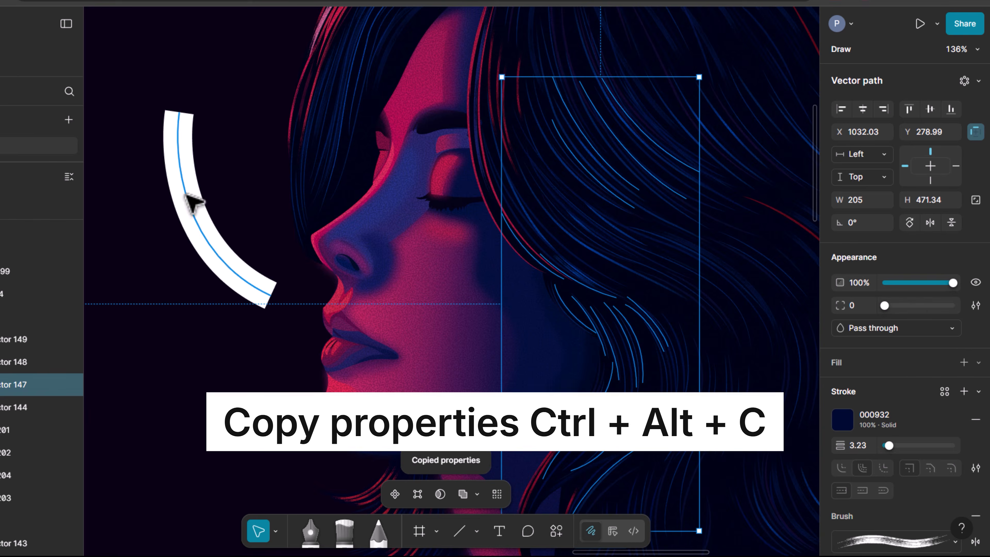
left_click(188, 194)
key("ctrl+alt+v")
left_click(186, 359)
left_click(221, 261)
left_click_drag(912, 441, 903, 447)
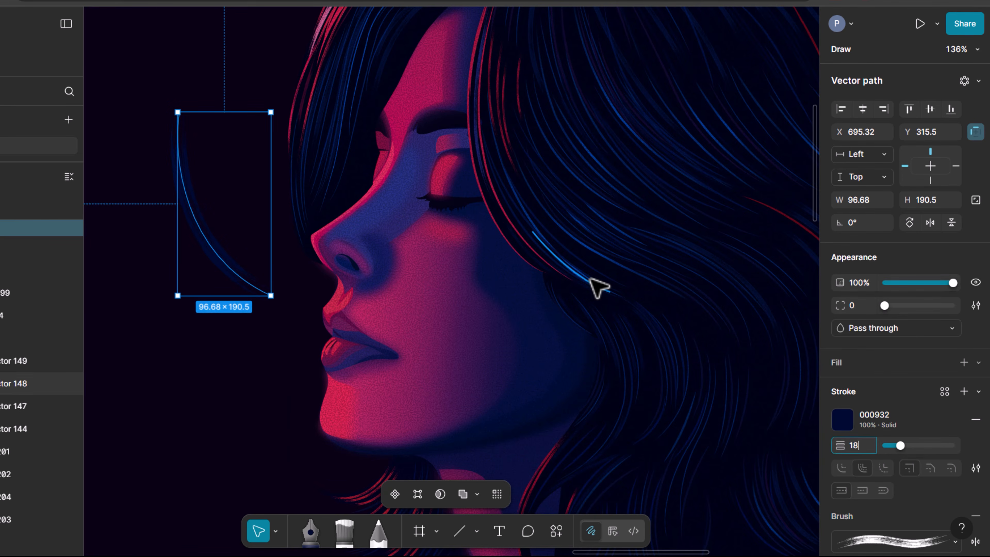
Paste the properties of a radial-gradient hair strand onto the curve and set its stroke weight to 6.
scroll(597, 281, "up", 5)
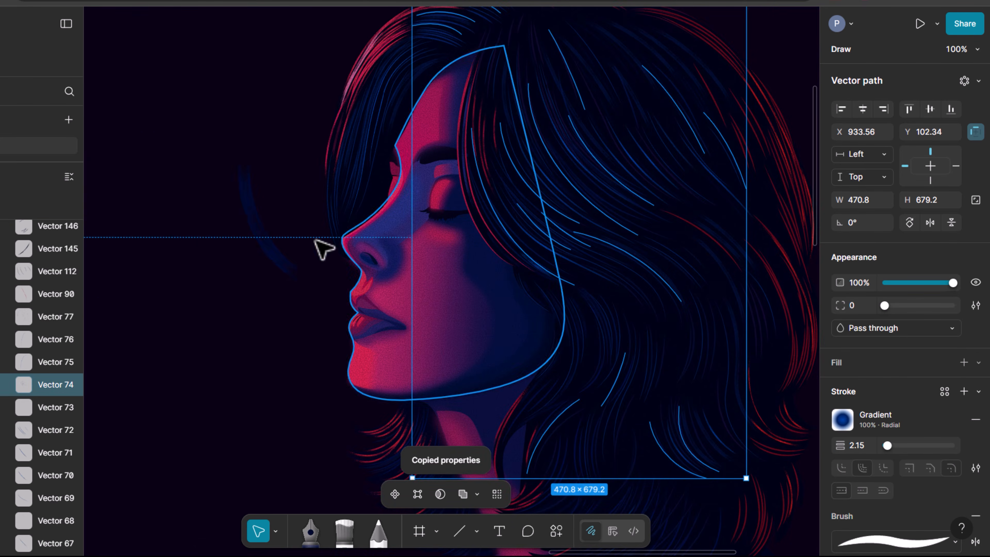
left_click(260, 277)
scroll(261, 276, "up", 3)
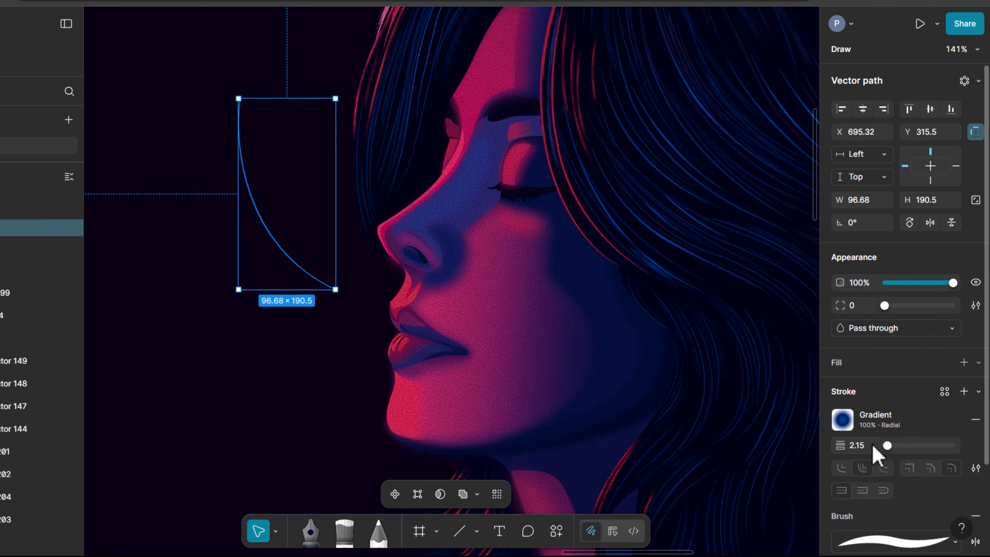
left_click_drag(880, 445, 892, 445)
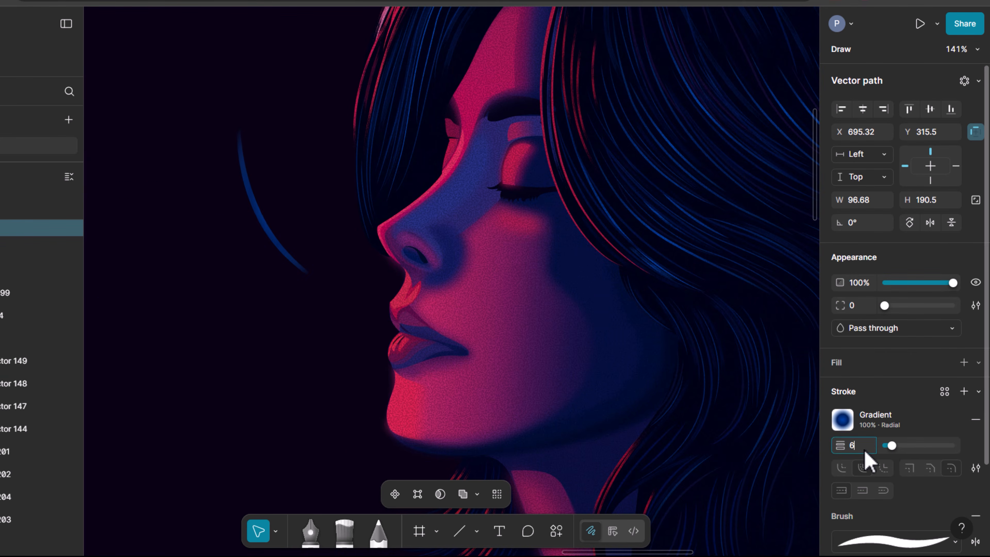
Delete the curved test path beside the woman's face.
left_click(247, 397)
left_click(287, 250)
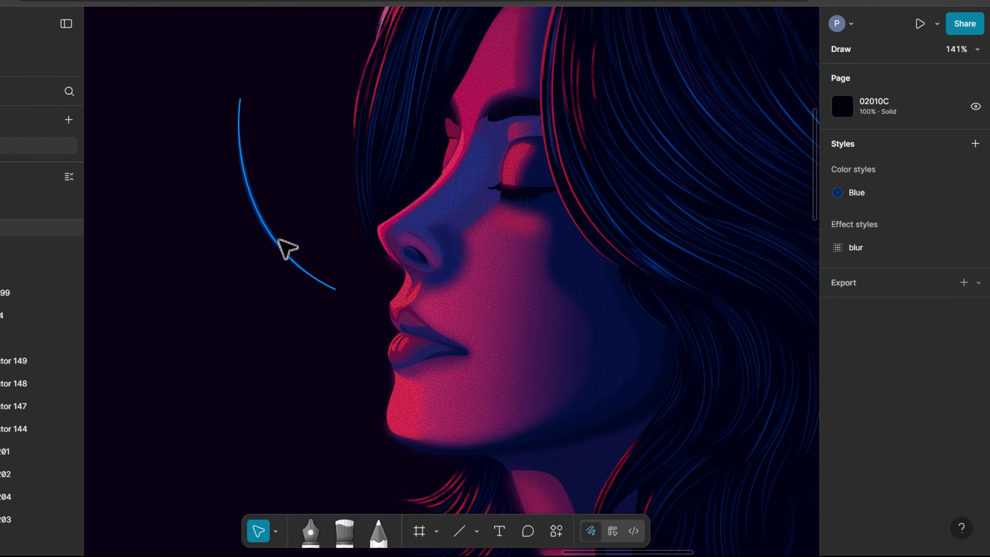
key("Delete")
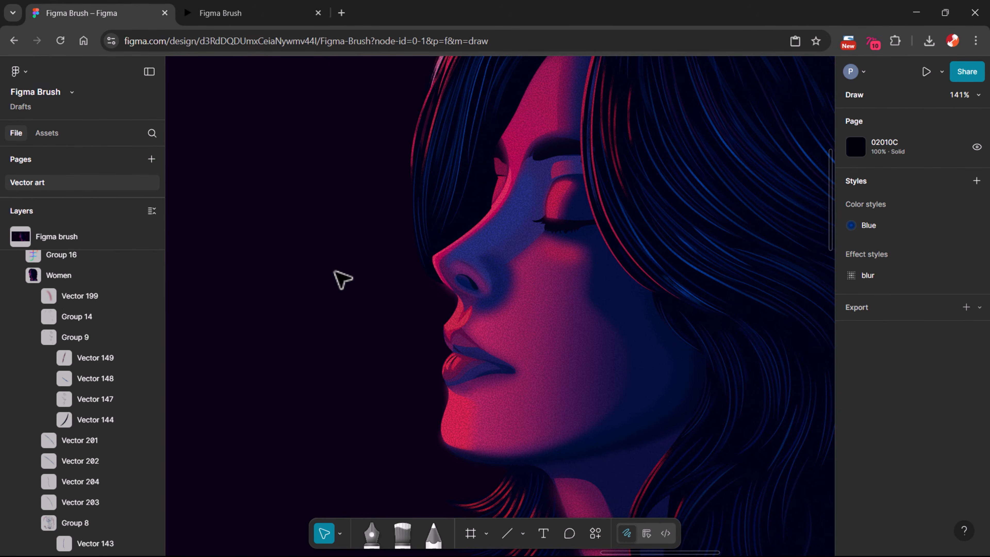
Collapse and select the Women group, open its Noise effect settings and move them clear of the portrait.
left_click(37, 276)
left_click(20, 275)
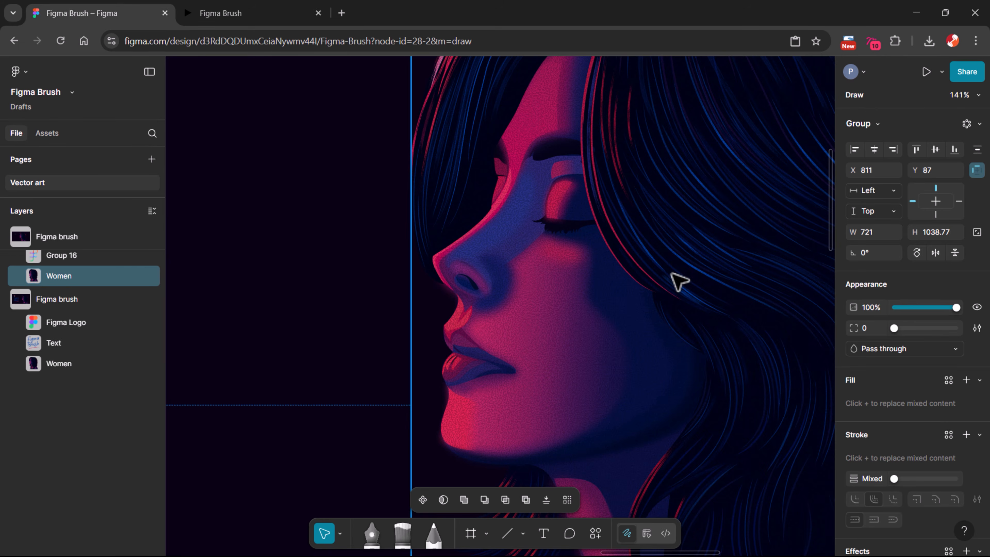
scroll(900, 398, "down", 2)
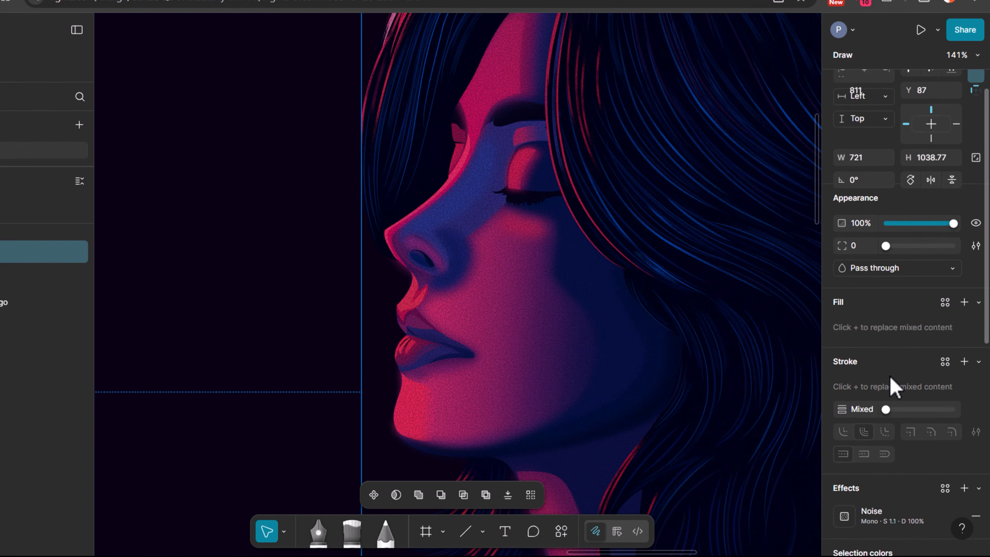
scroll(892, 388, "down", 2)
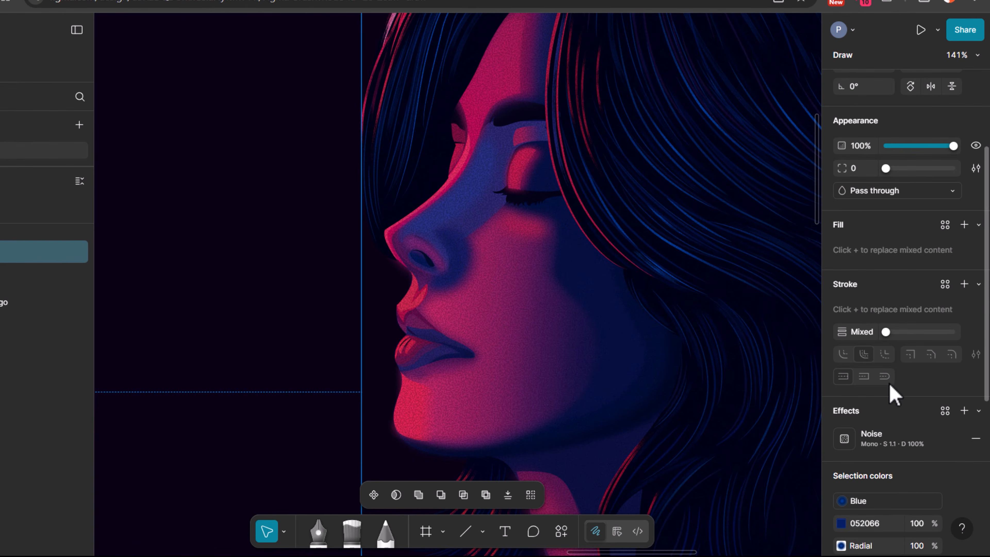
left_click(844, 442)
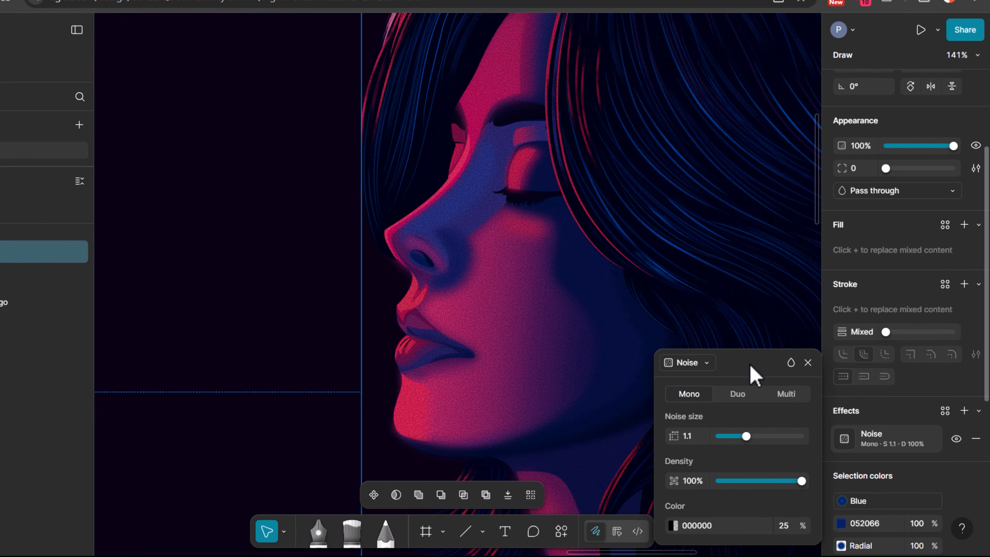
left_click_drag(754, 374, 238, 187)
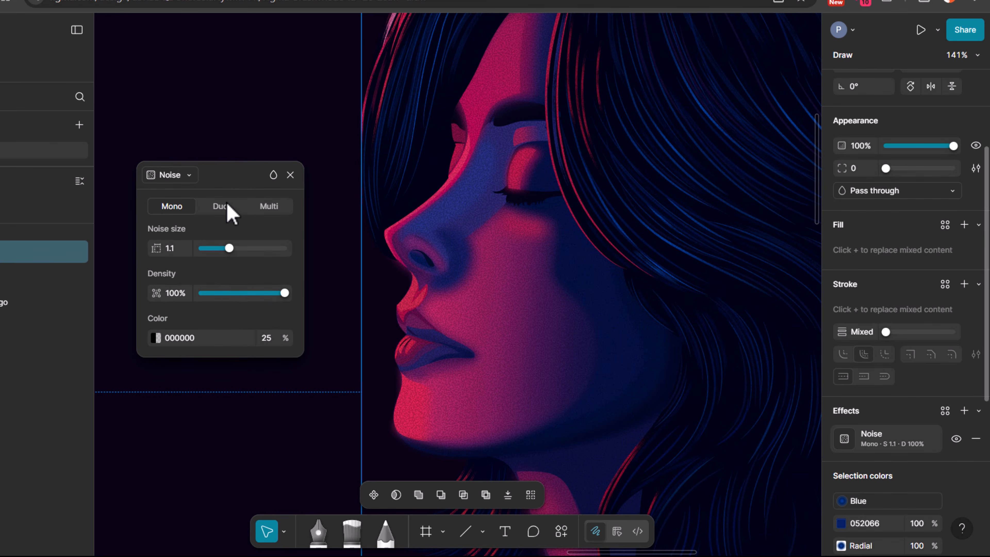
Try Duo noise on the Women group with a noise size of 0.4, and undo the size change.
left_click(220, 206)
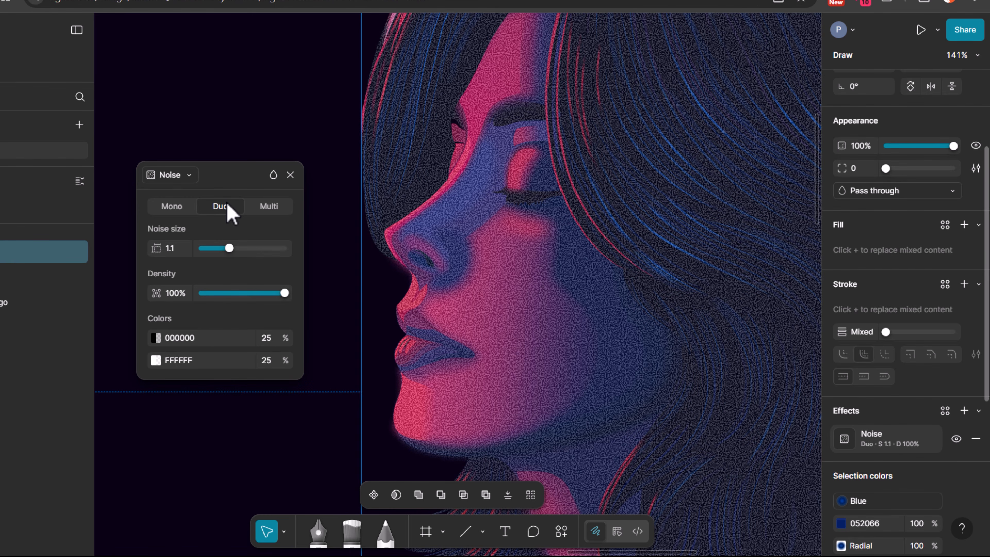
left_click_drag(229, 249, 220, 248)
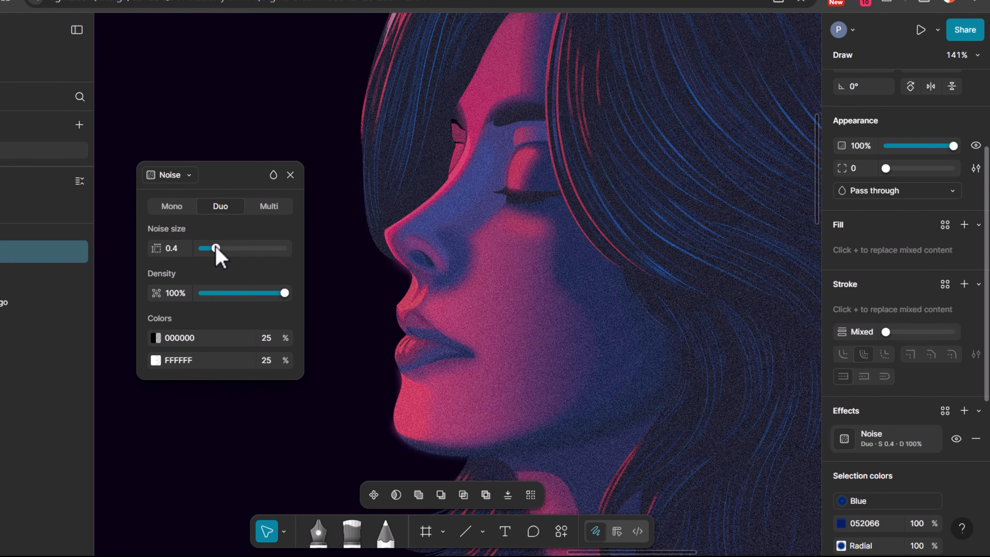
key("ctrl+z")
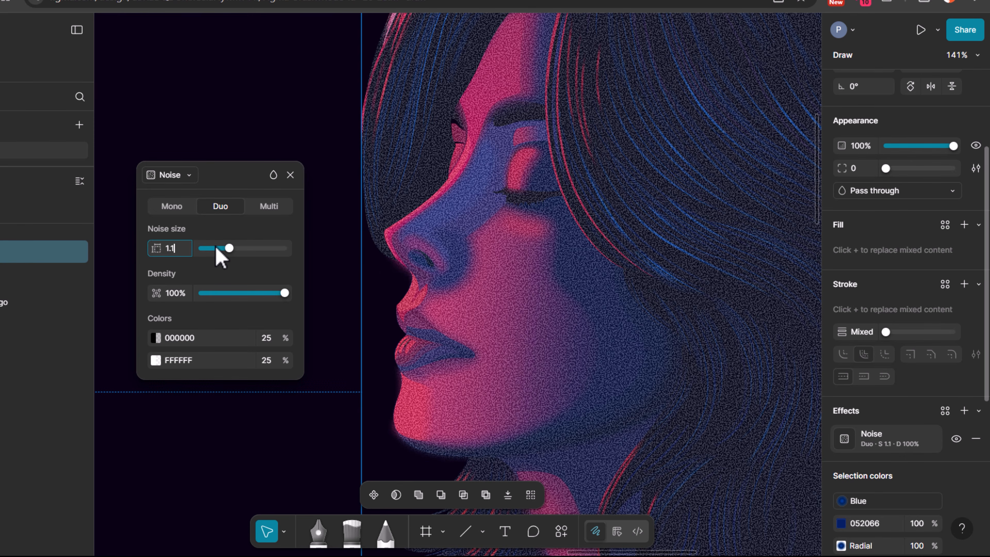
Try Multi noise on the Women group with a noise size of 1.4, and compare it with Mono noise.
left_click(269, 207)
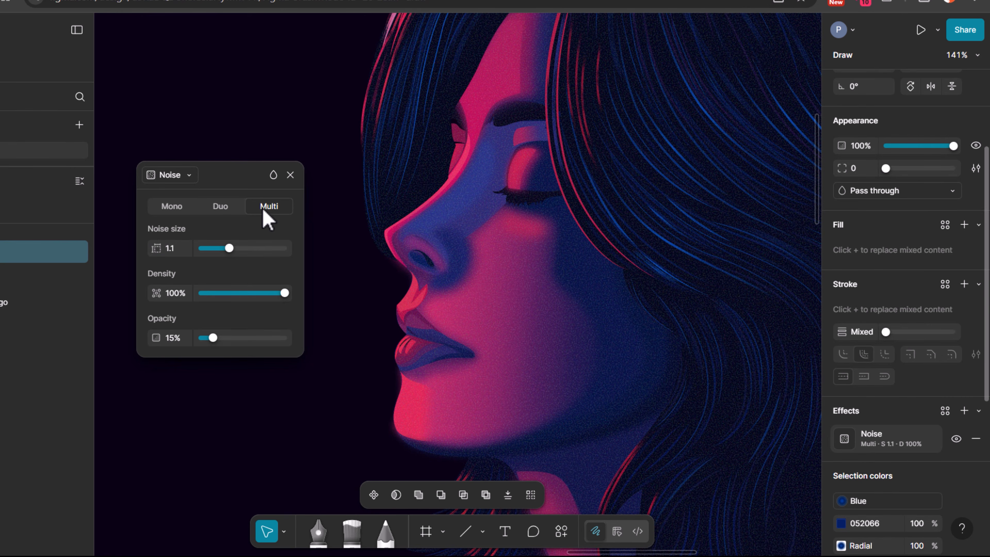
left_click_drag(245, 248, 233, 248)
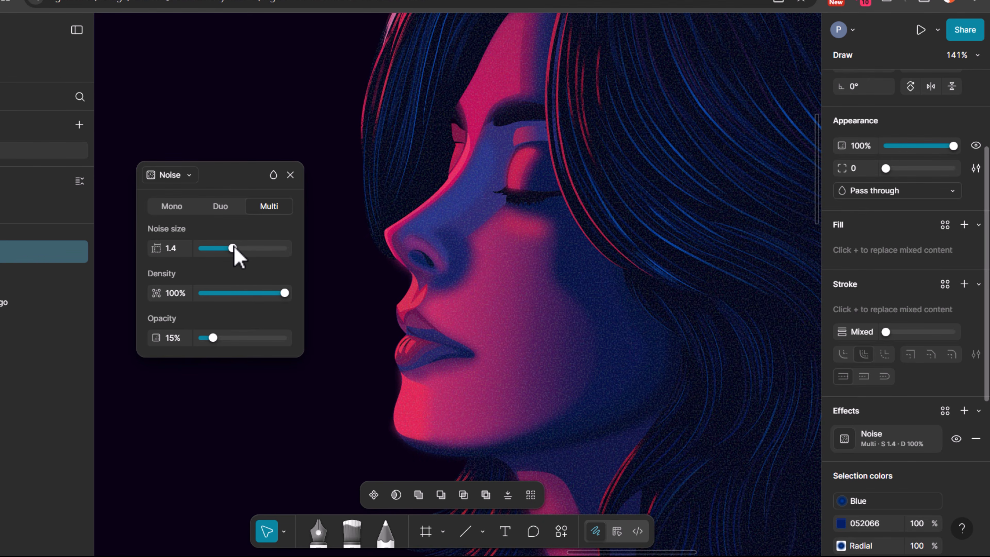
left_click(186, 209)
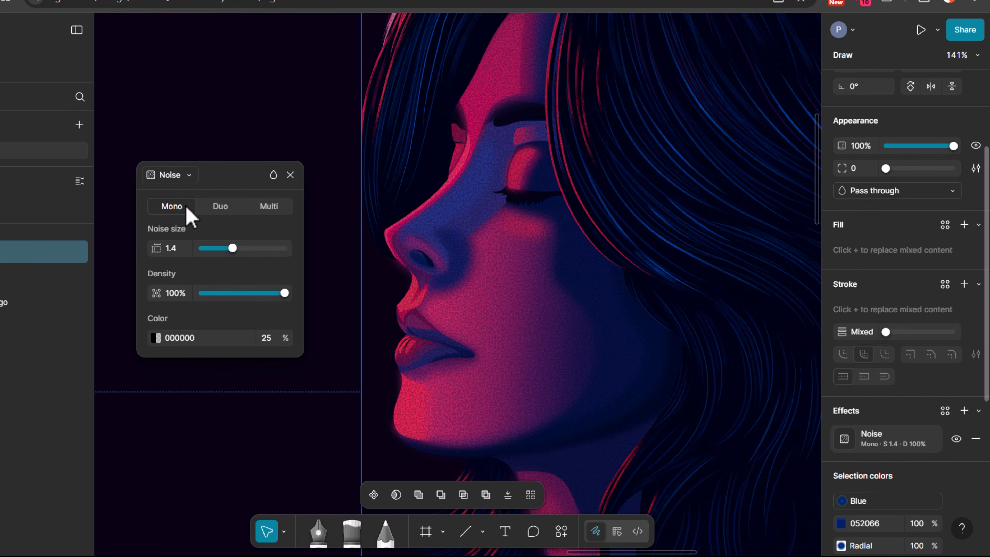
key("ctrl+z")
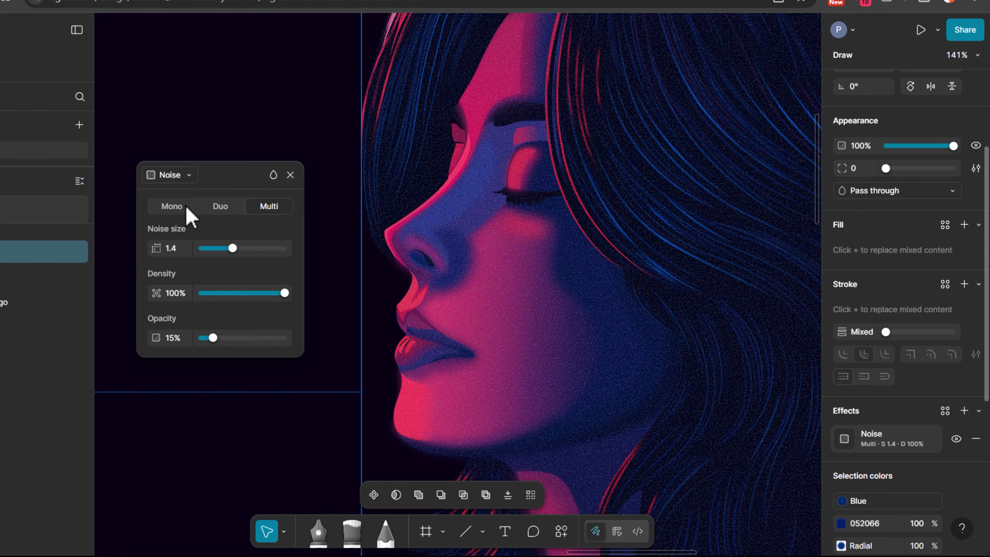
Set the Women group's noise to Mono with a noise size of 1.1 and close the effect settings.
left_click(187, 210)
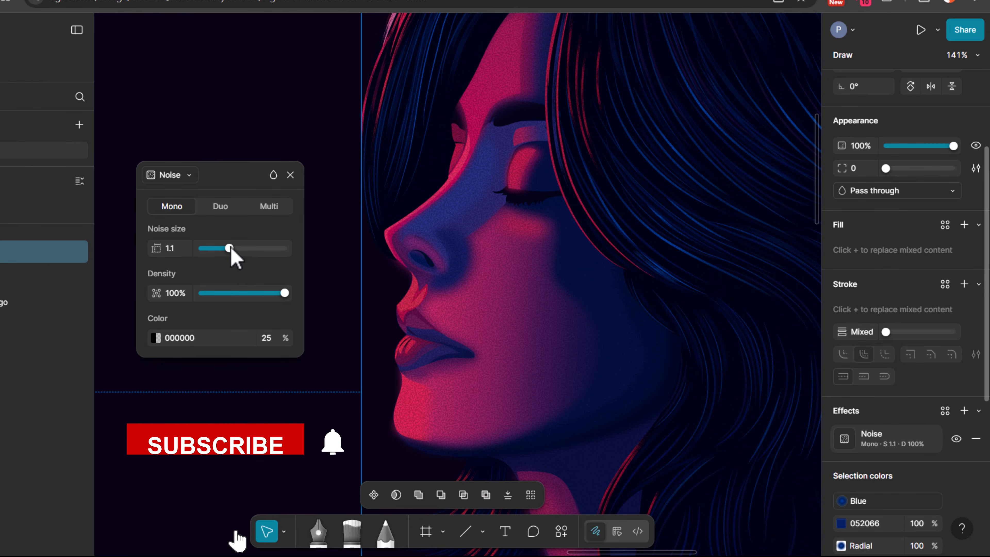
mouse_move(230, 248)
left_mouse_down()
mouse_move(242, 249)
mouse_move(229, 249)
left_mouse_up()
left_click(290, 174)
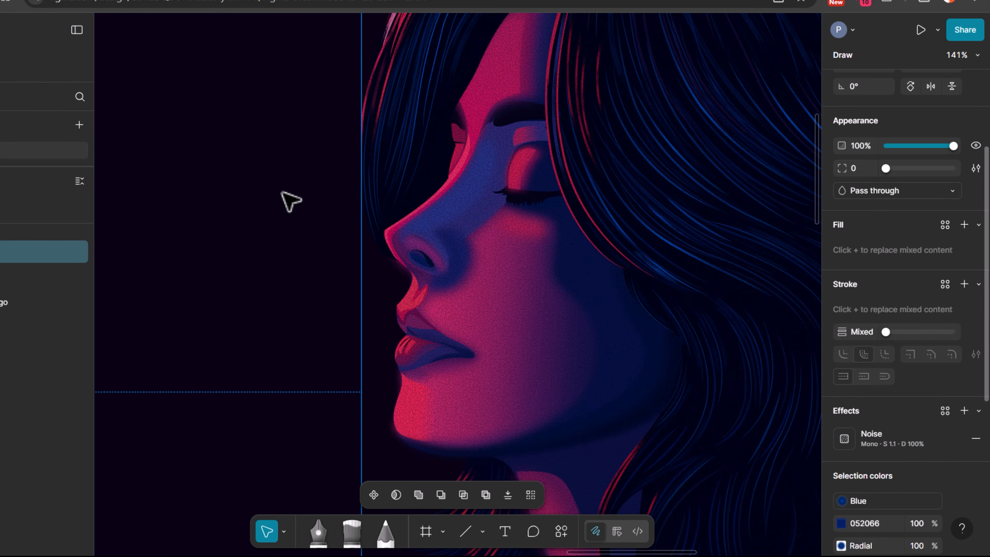